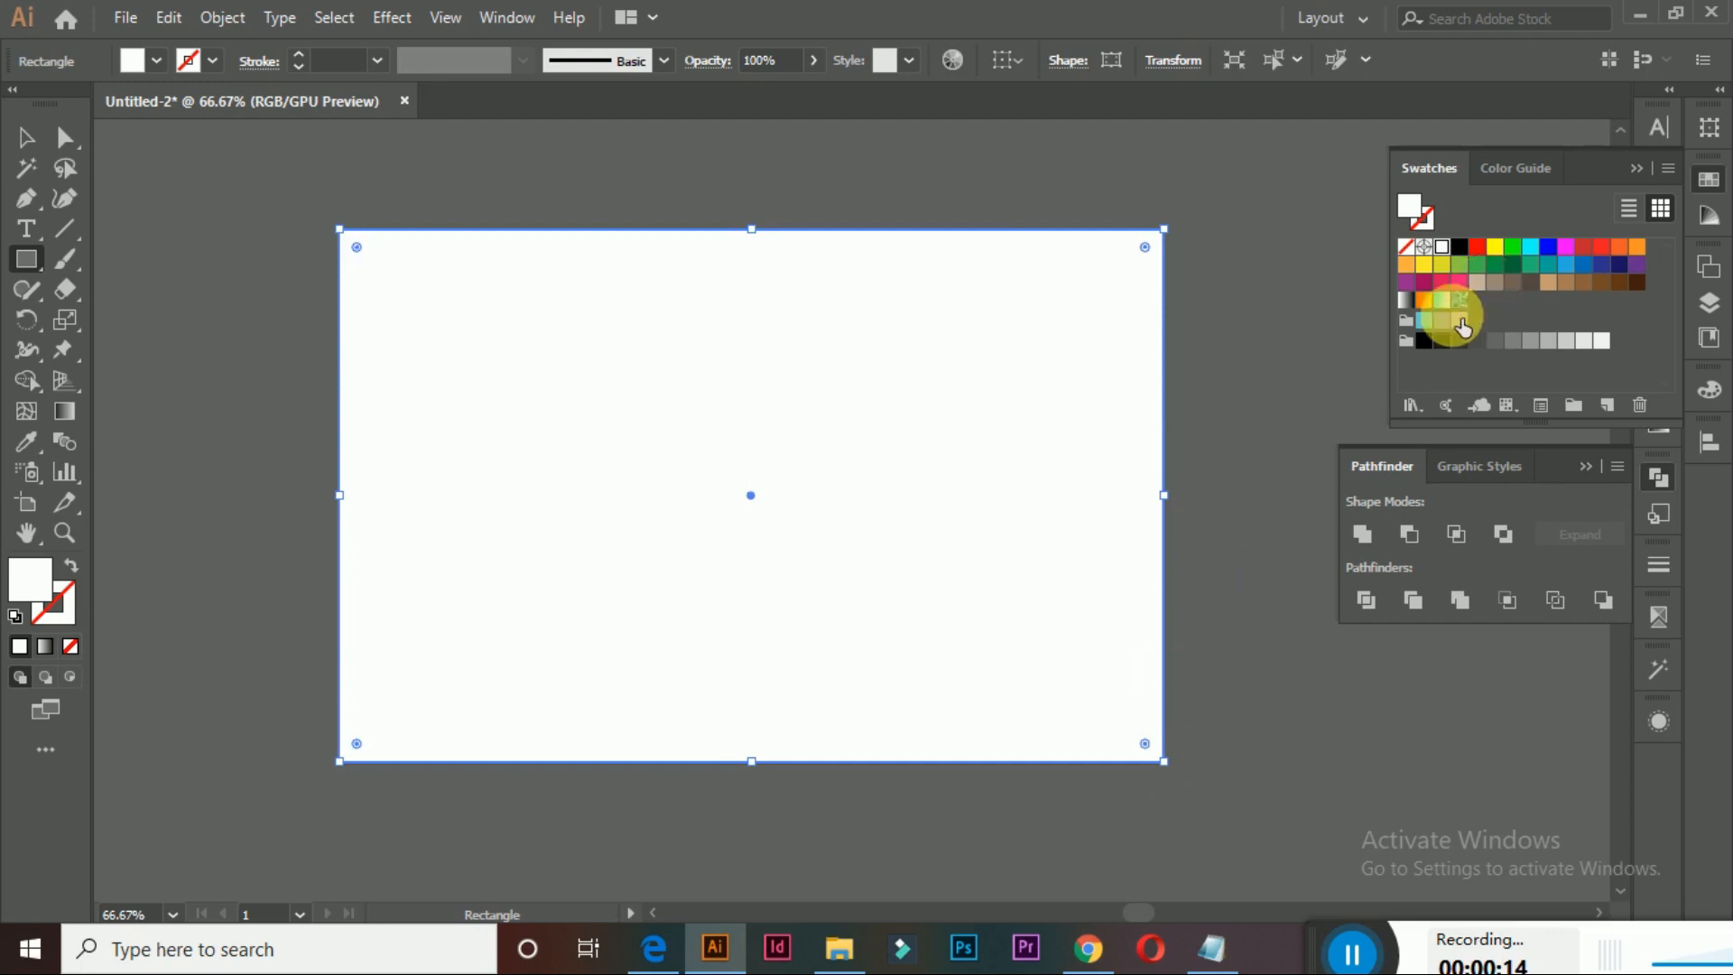
Fill the background rectangle with the dark navy blue swatch and deselect it
click(1620, 265)
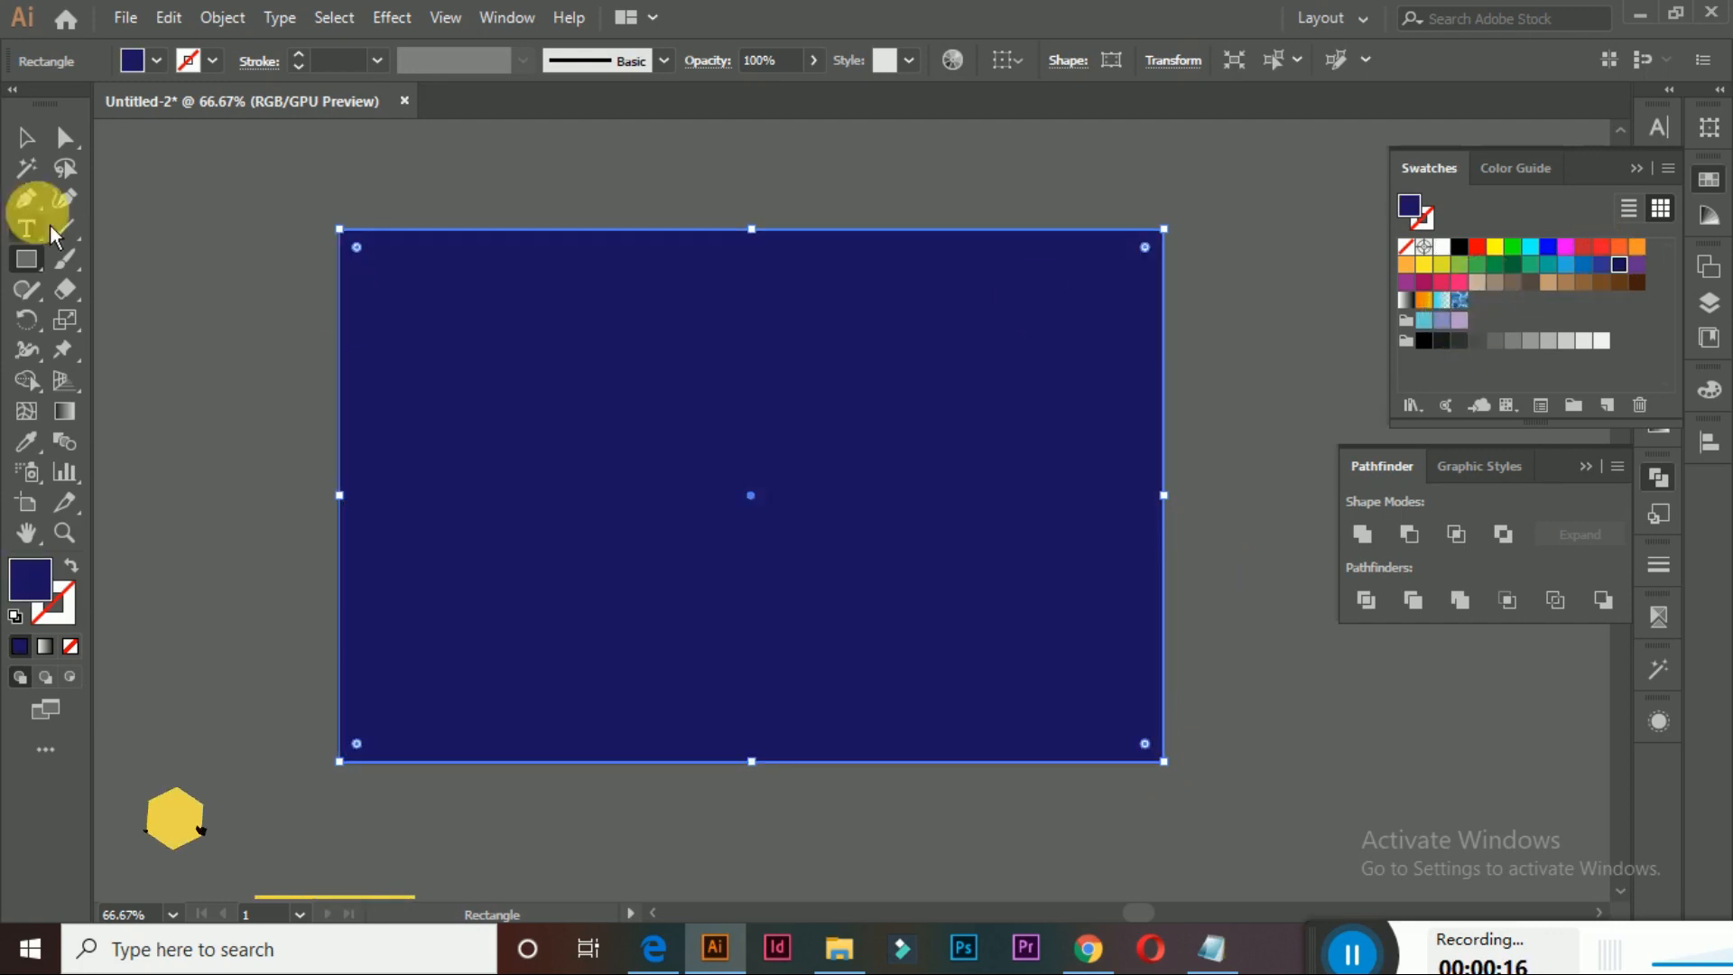
click(27, 142)
click(224, 343)
Add a black point text reading "Stay" in the empty area below the navy rectangle
scroll(224, 343, down, 3)
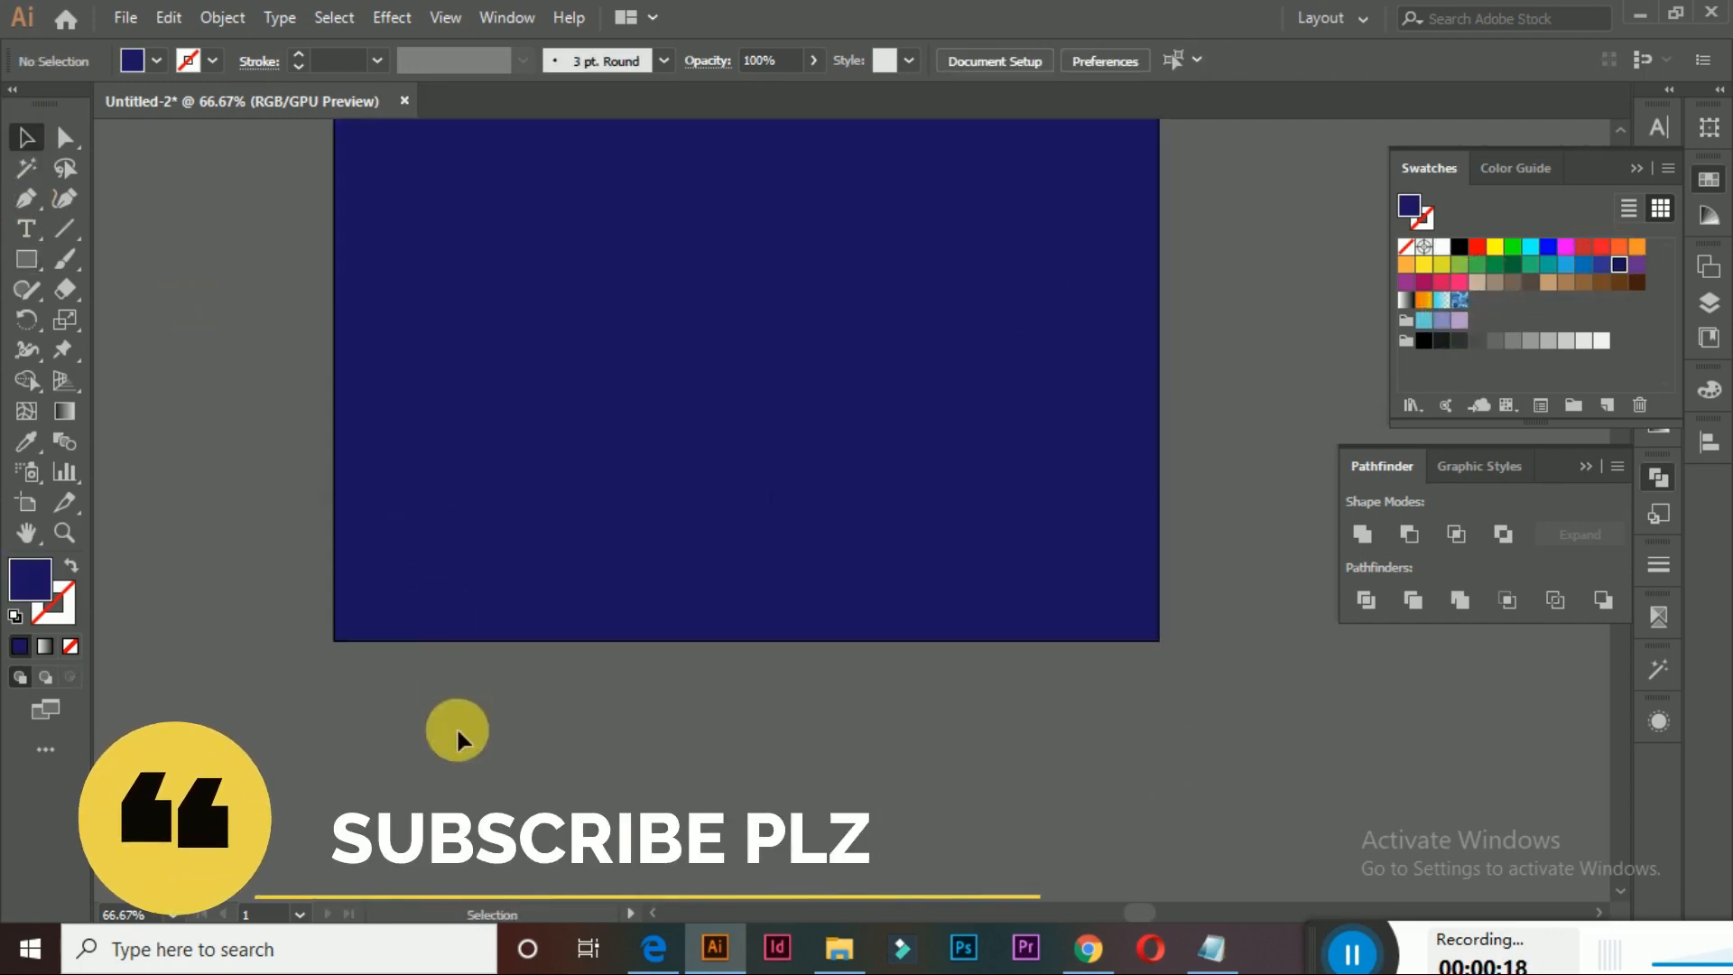
key(t)
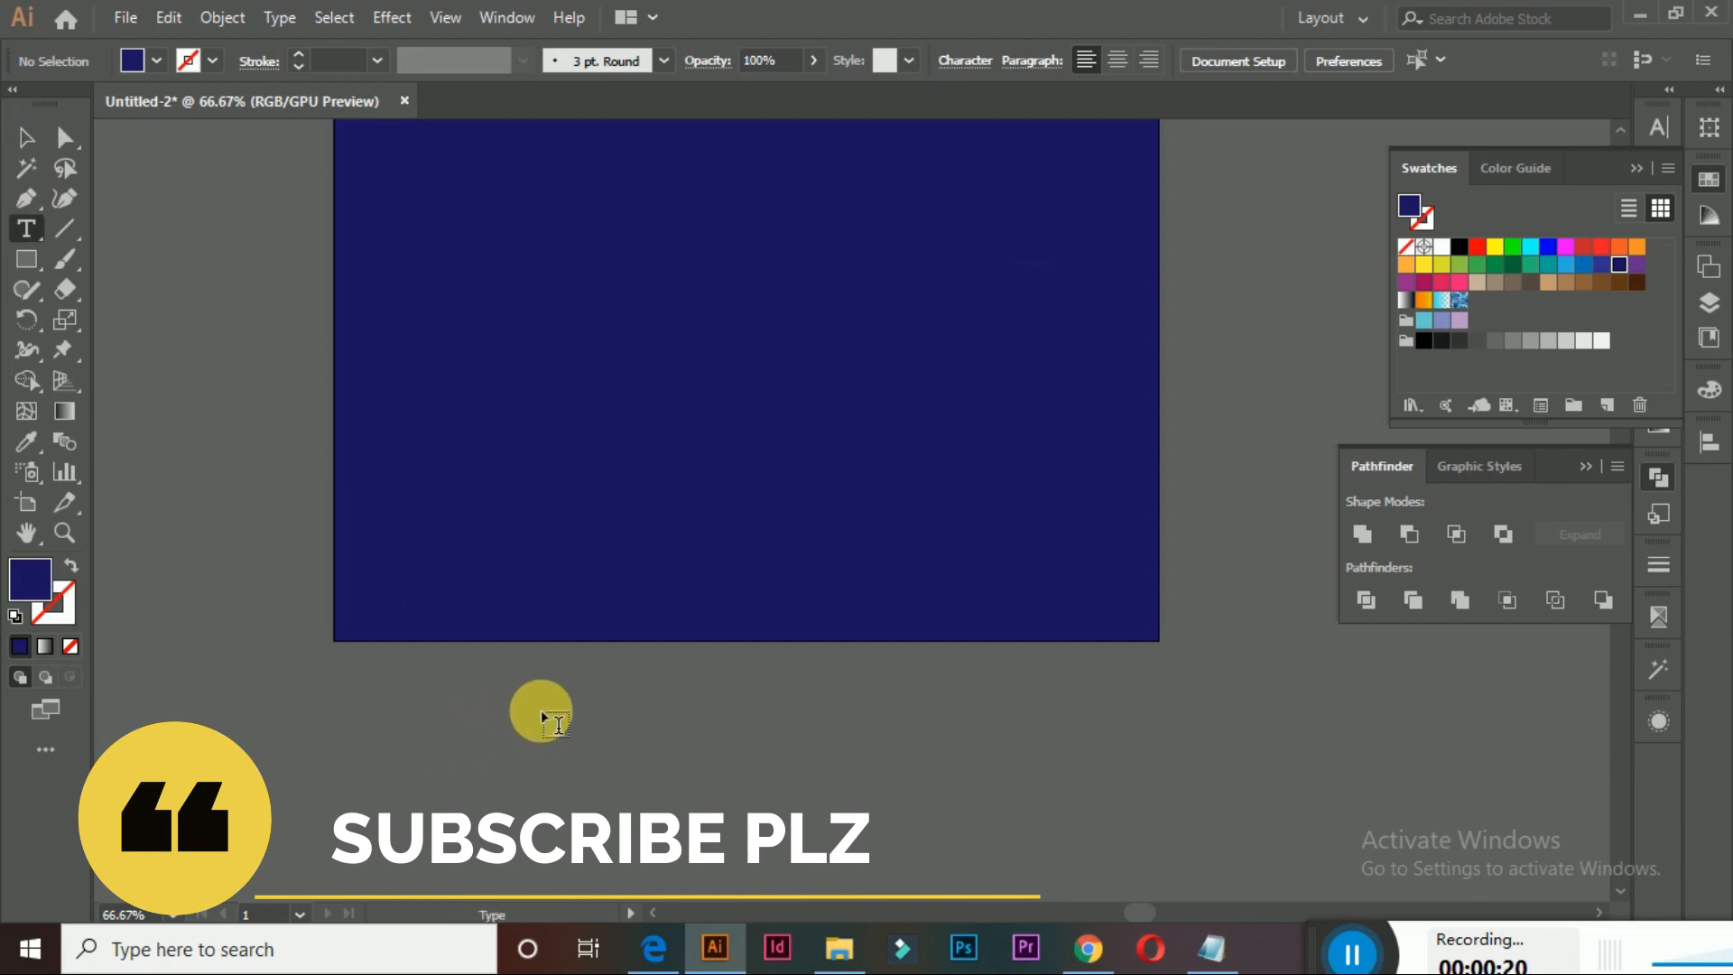
click(542, 712)
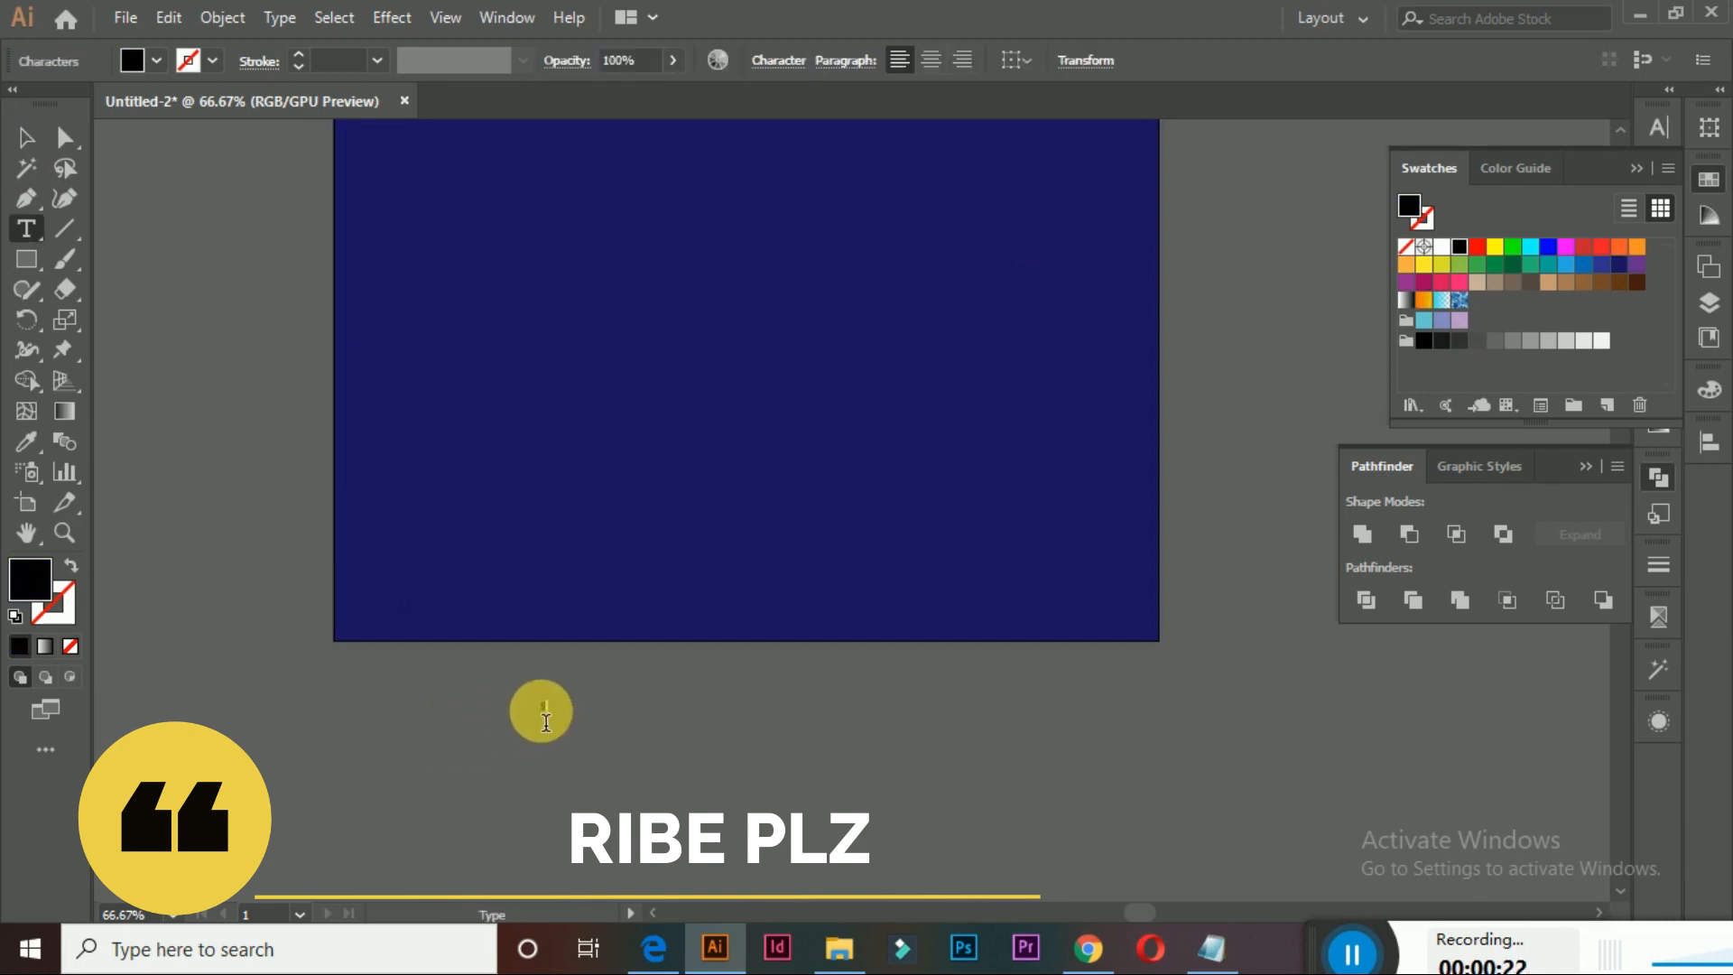
text(Sa)
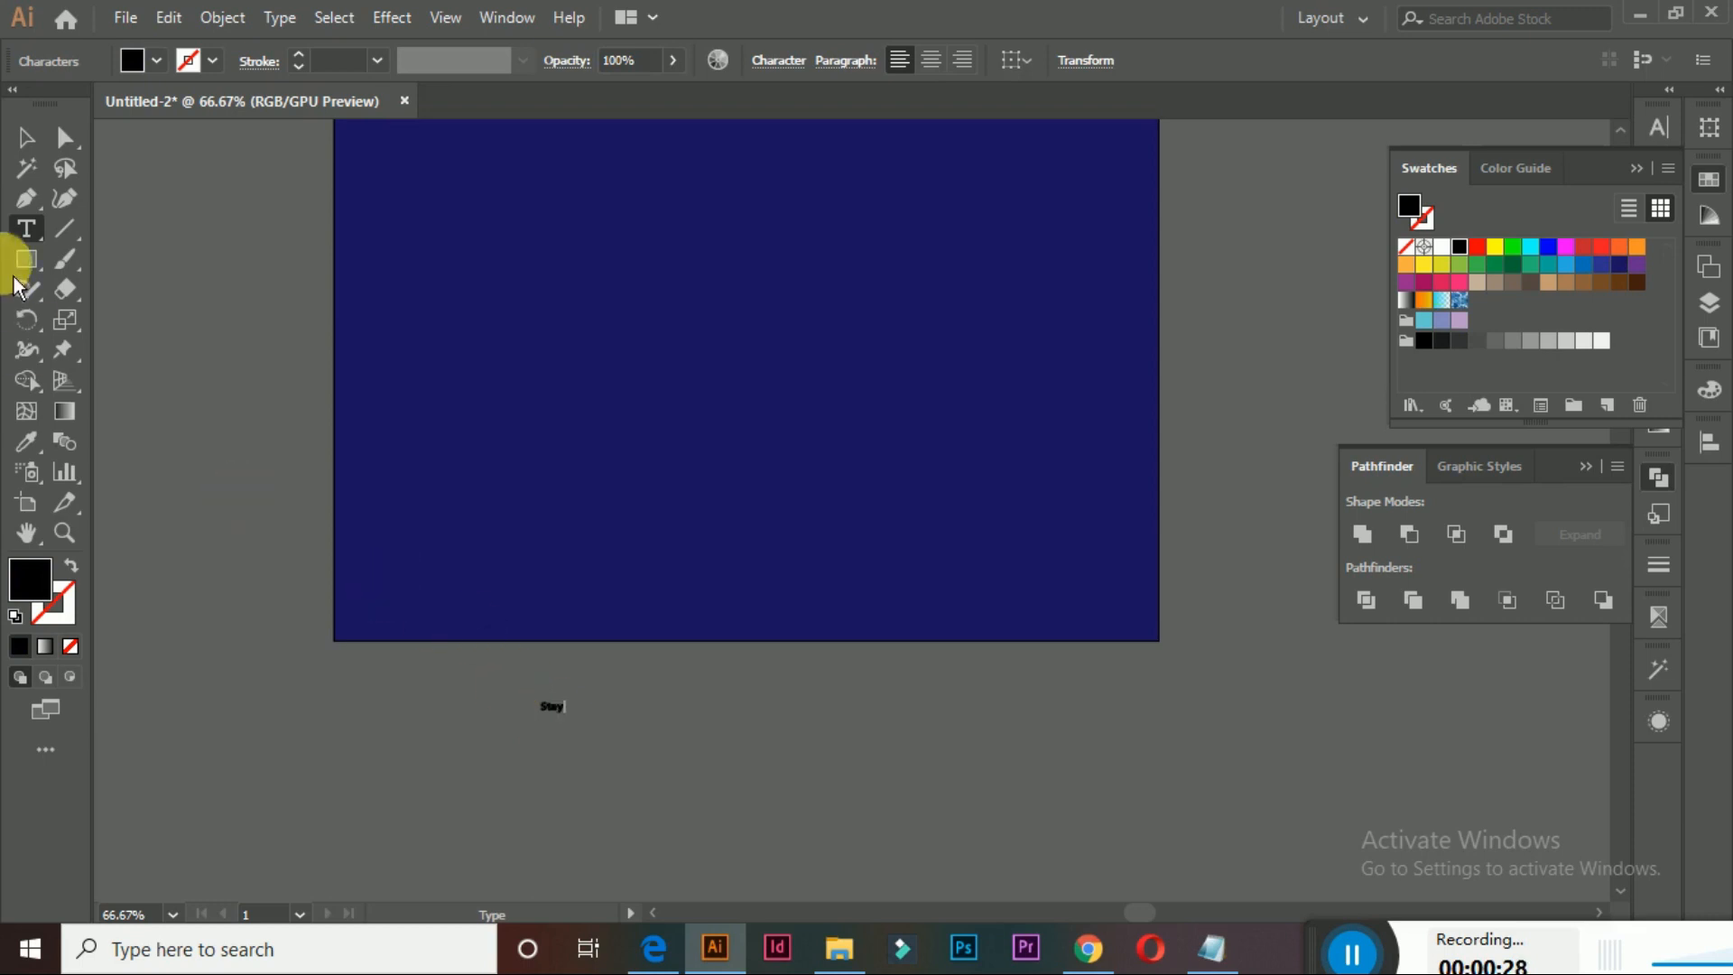
click(27, 138)
Duplicate the "Stay" text and change the lower of the two texts to "Home"
key(z)
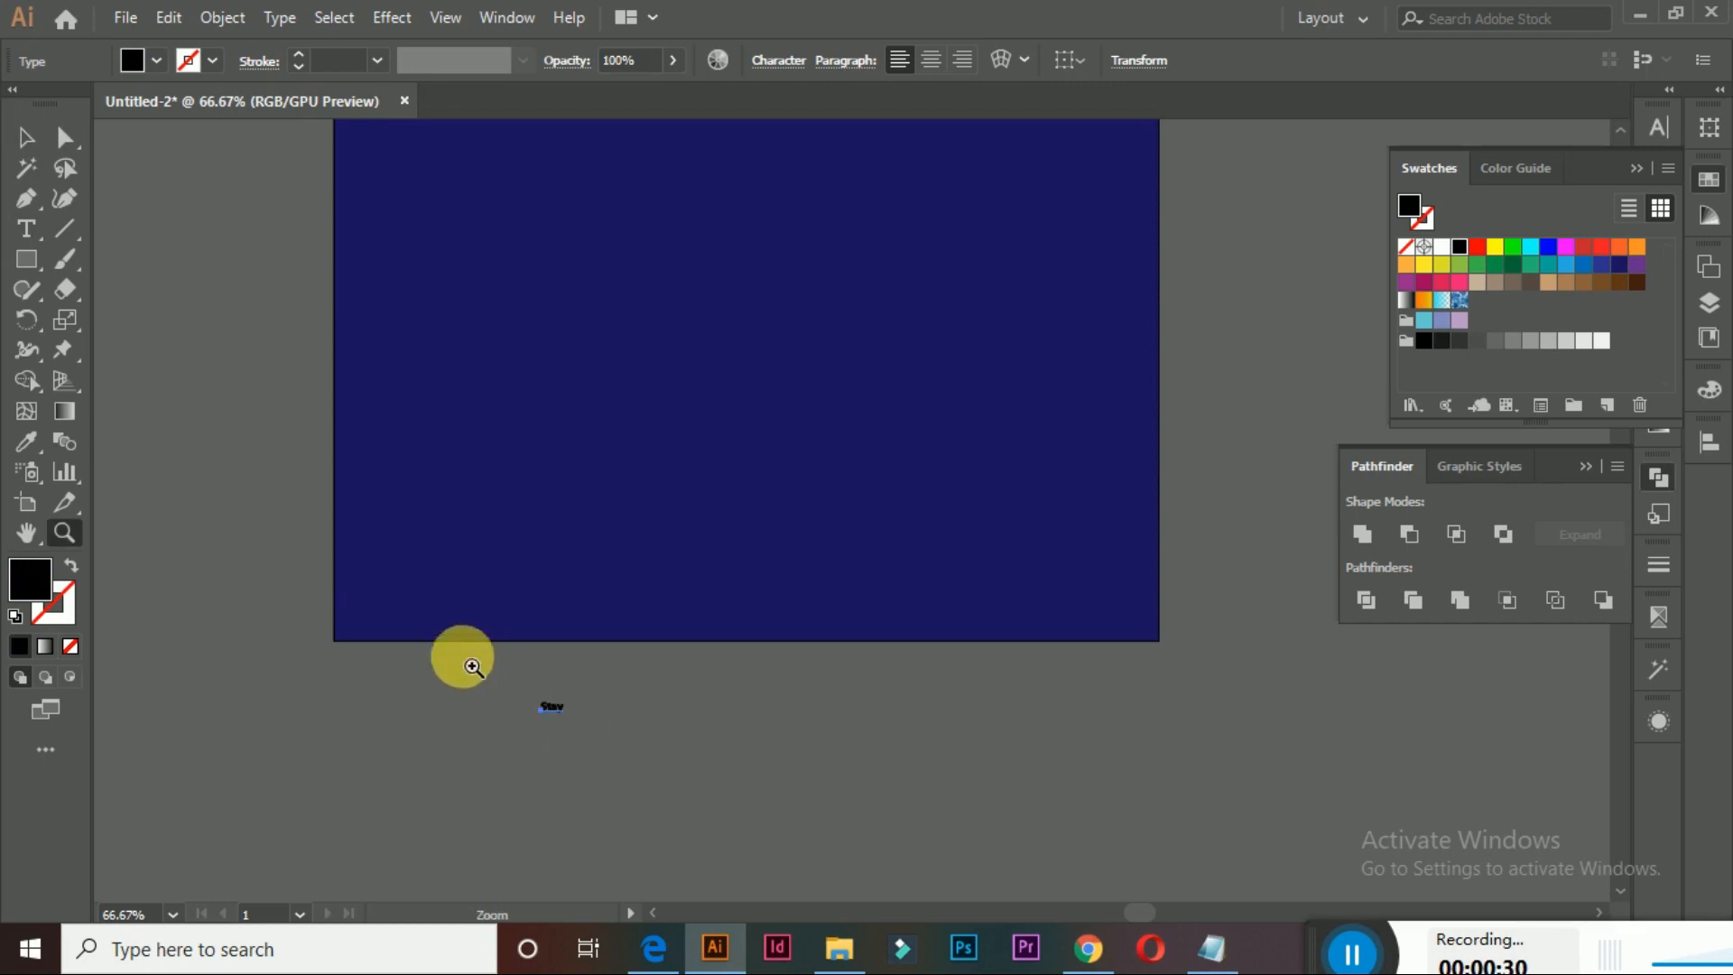
drag(461, 658, 688, 396)
click(25, 140)
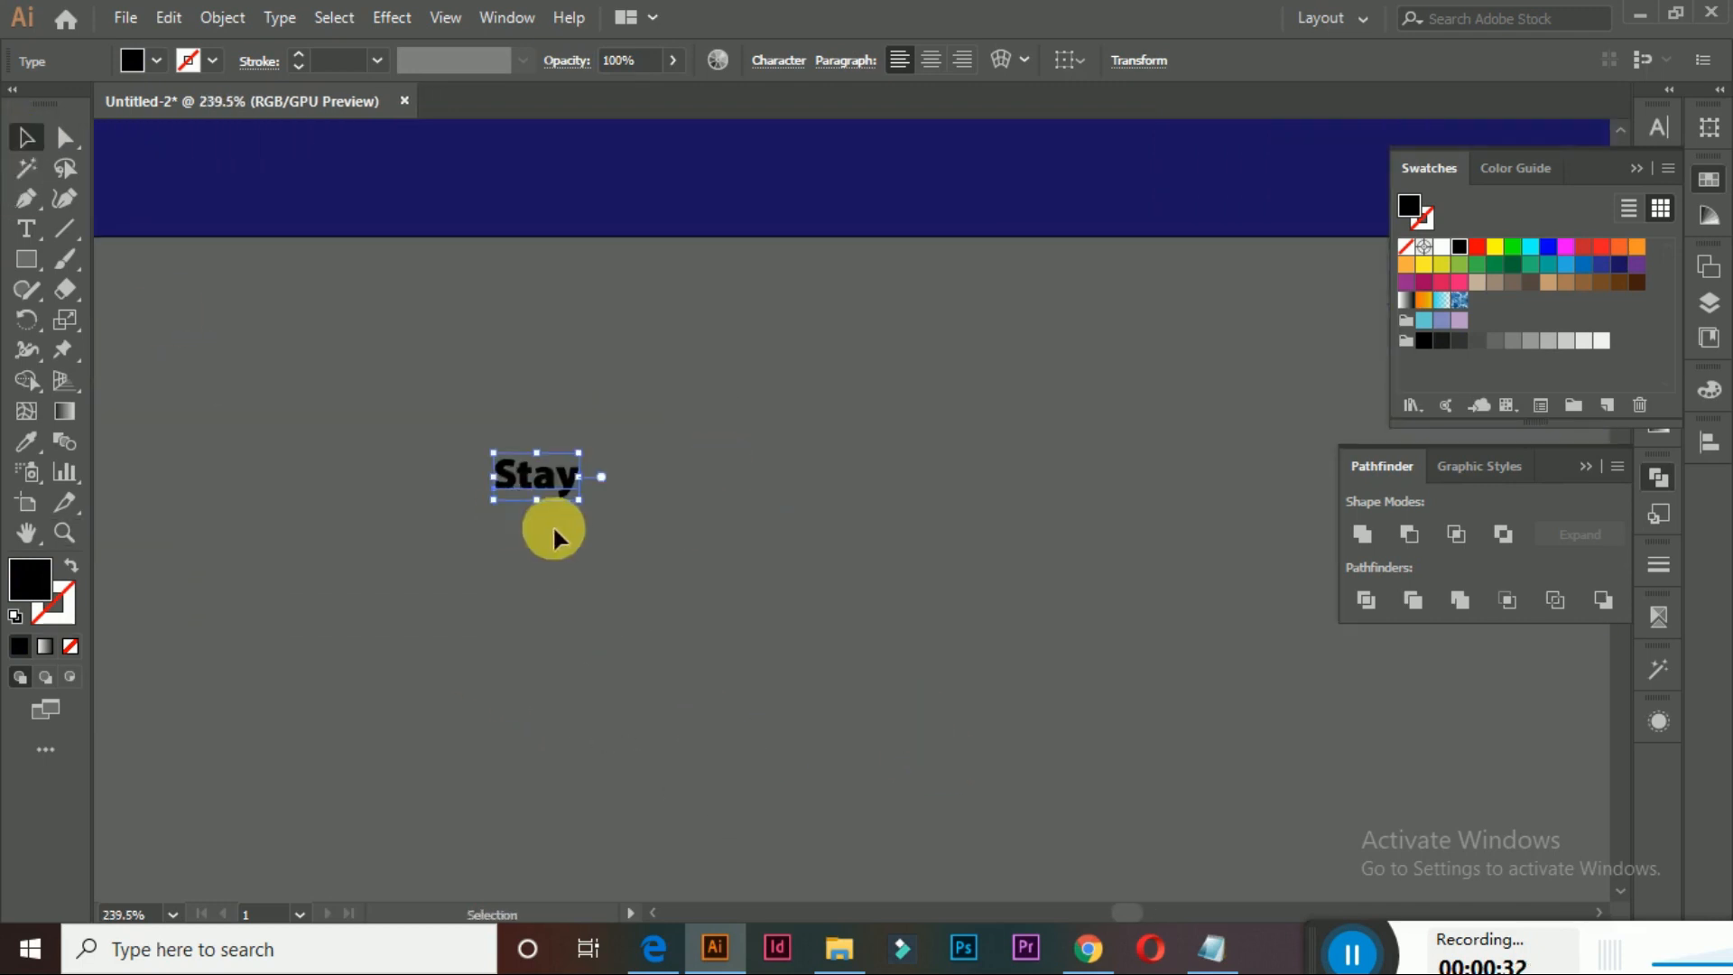
drag(539, 476, 547, 554)
double_click(552, 574)
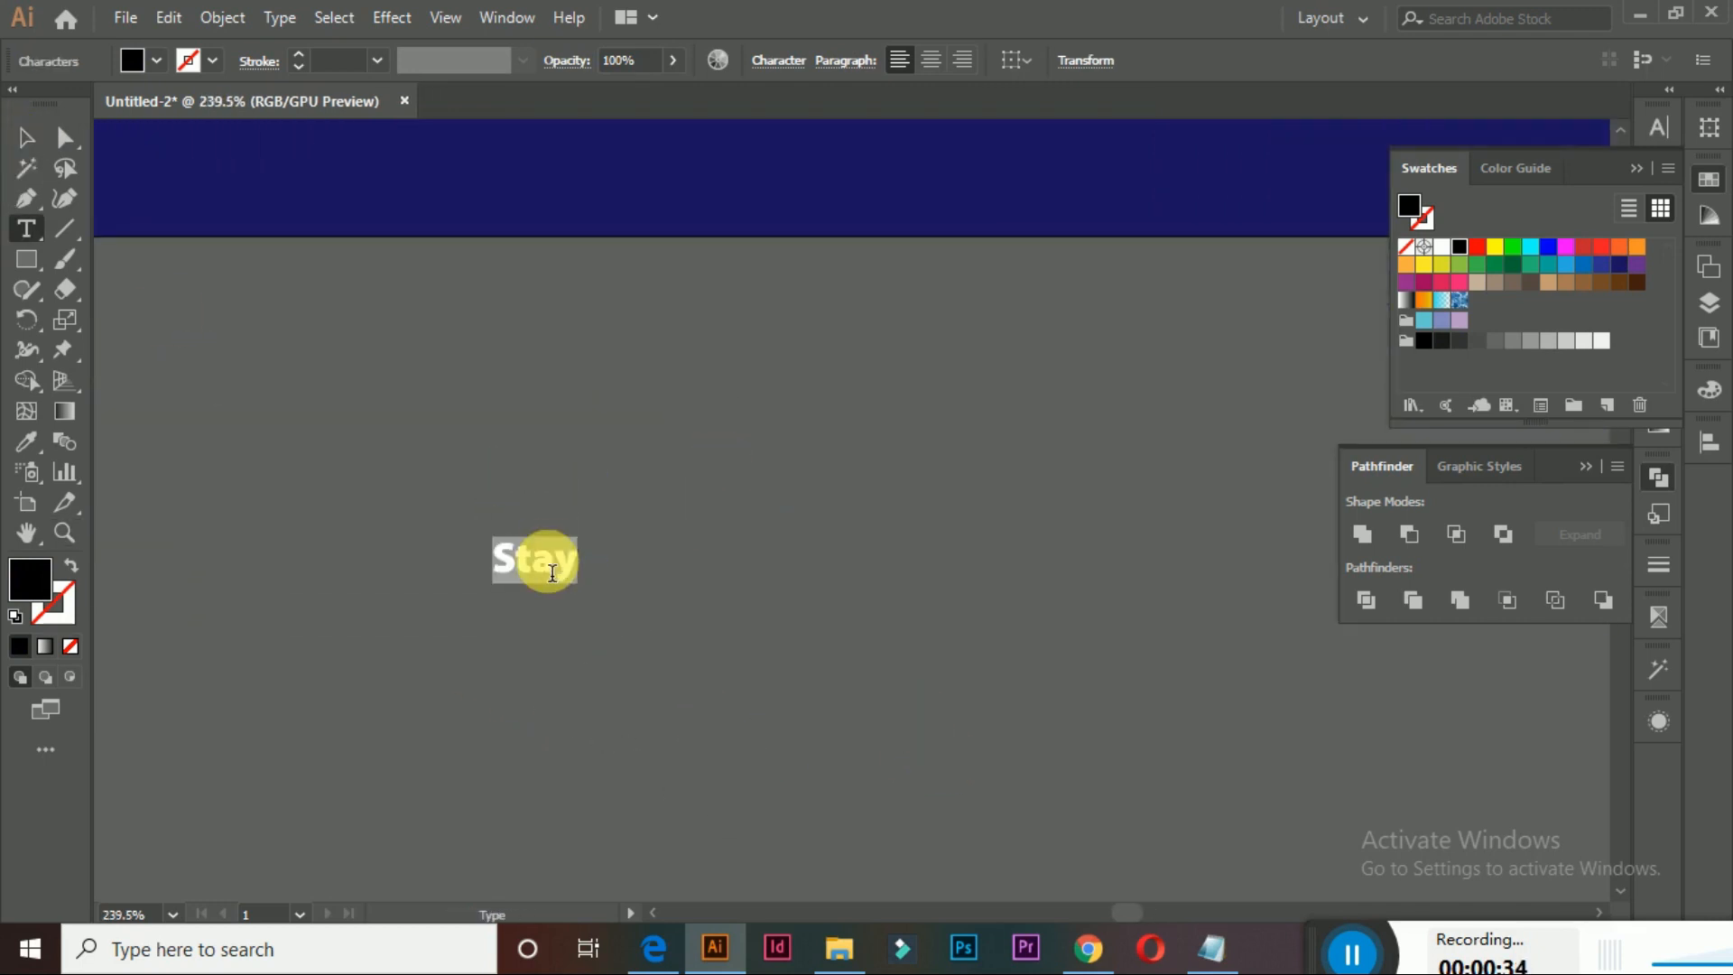
click(26, 137)
drag(540, 562, 533, 509)
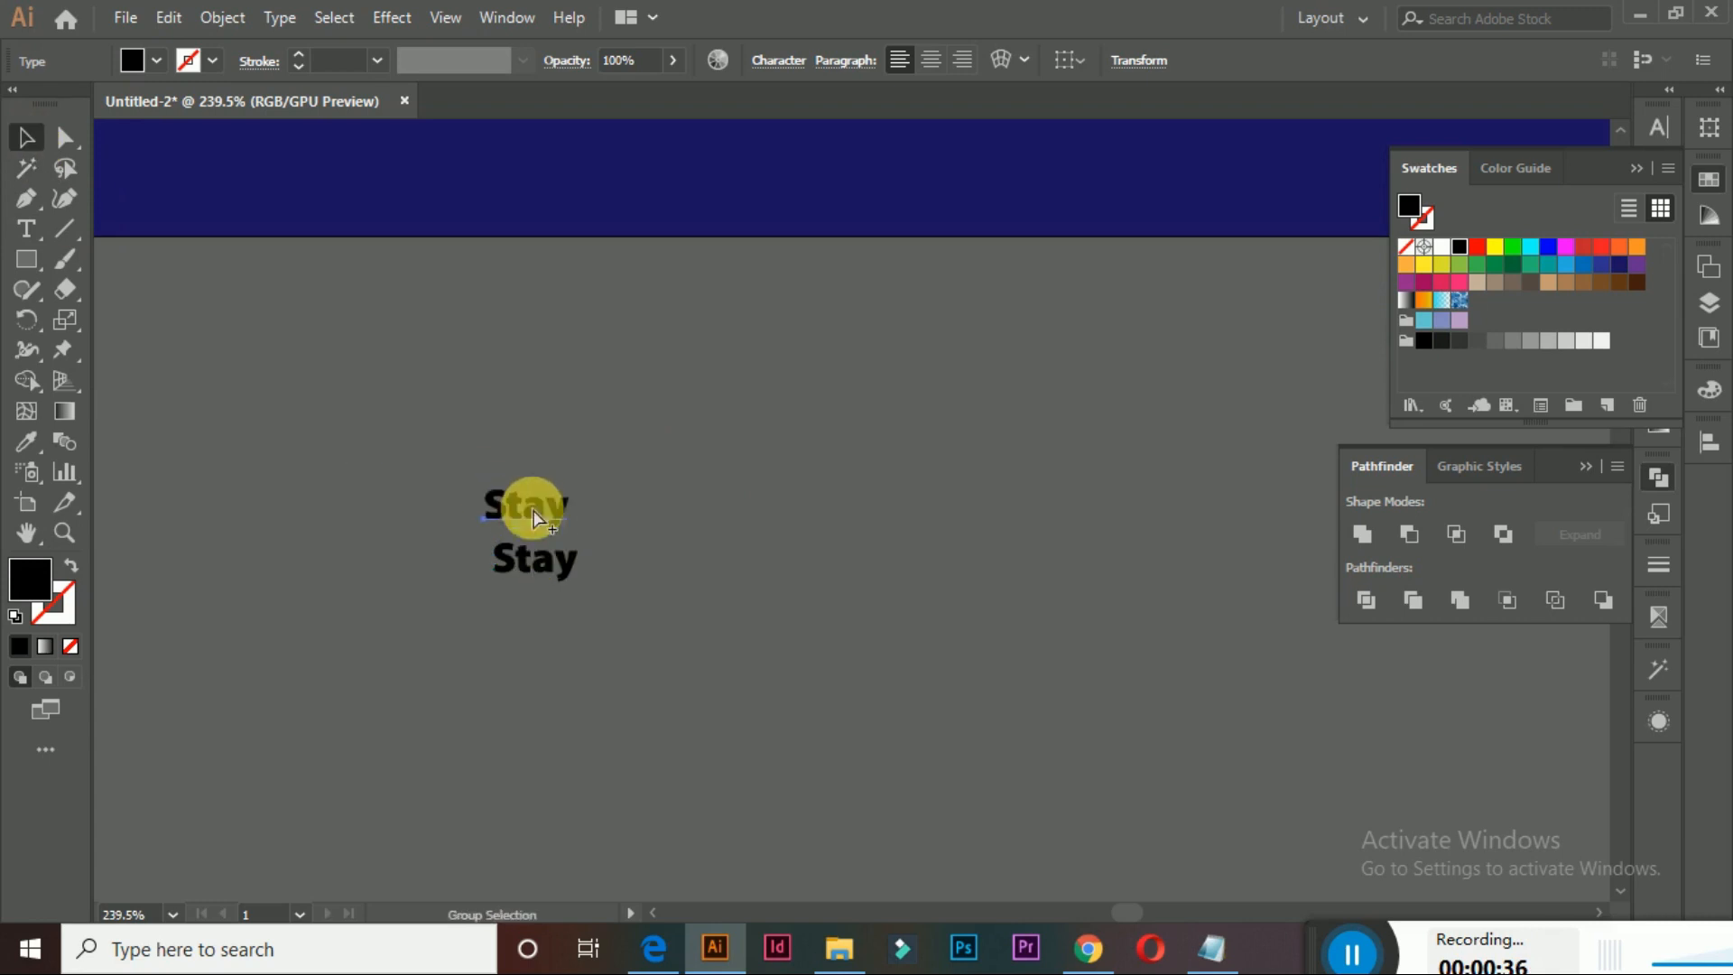
double_click(546, 579)
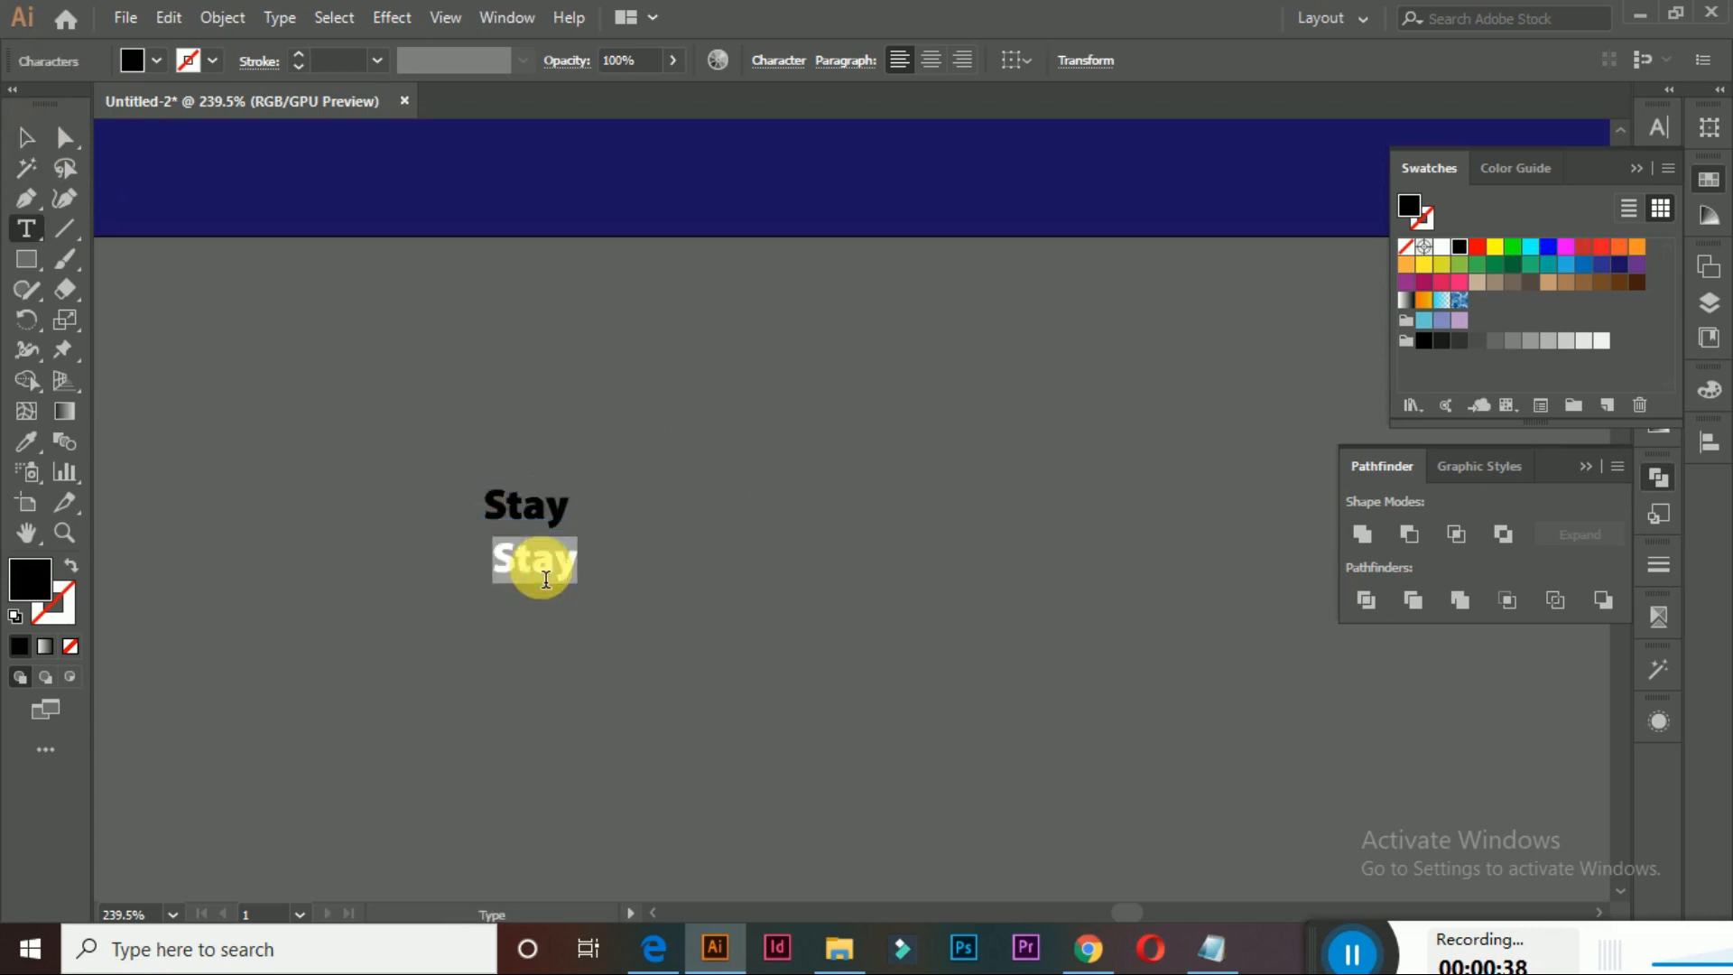
text(Home)
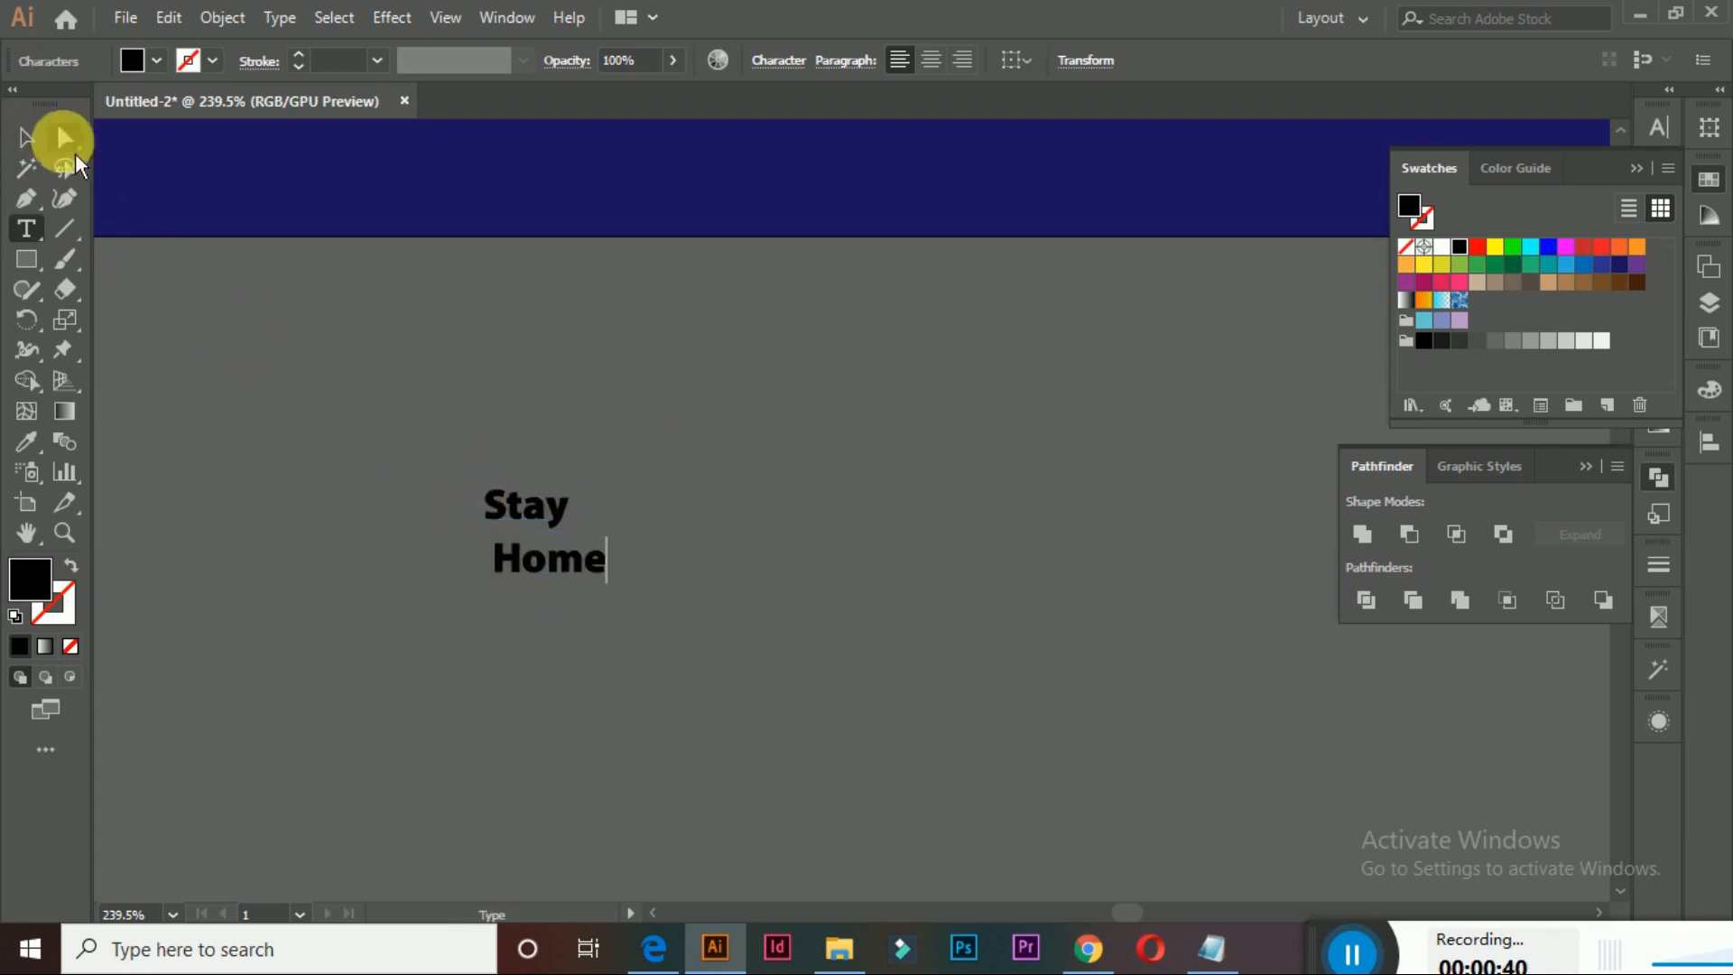
click(27, 138)
Duplicate the "Home" text directly below itself and change the copy to "Safe"
click(611, 571)
drag(581, 587, 582, 607)
double_click(583, 610)
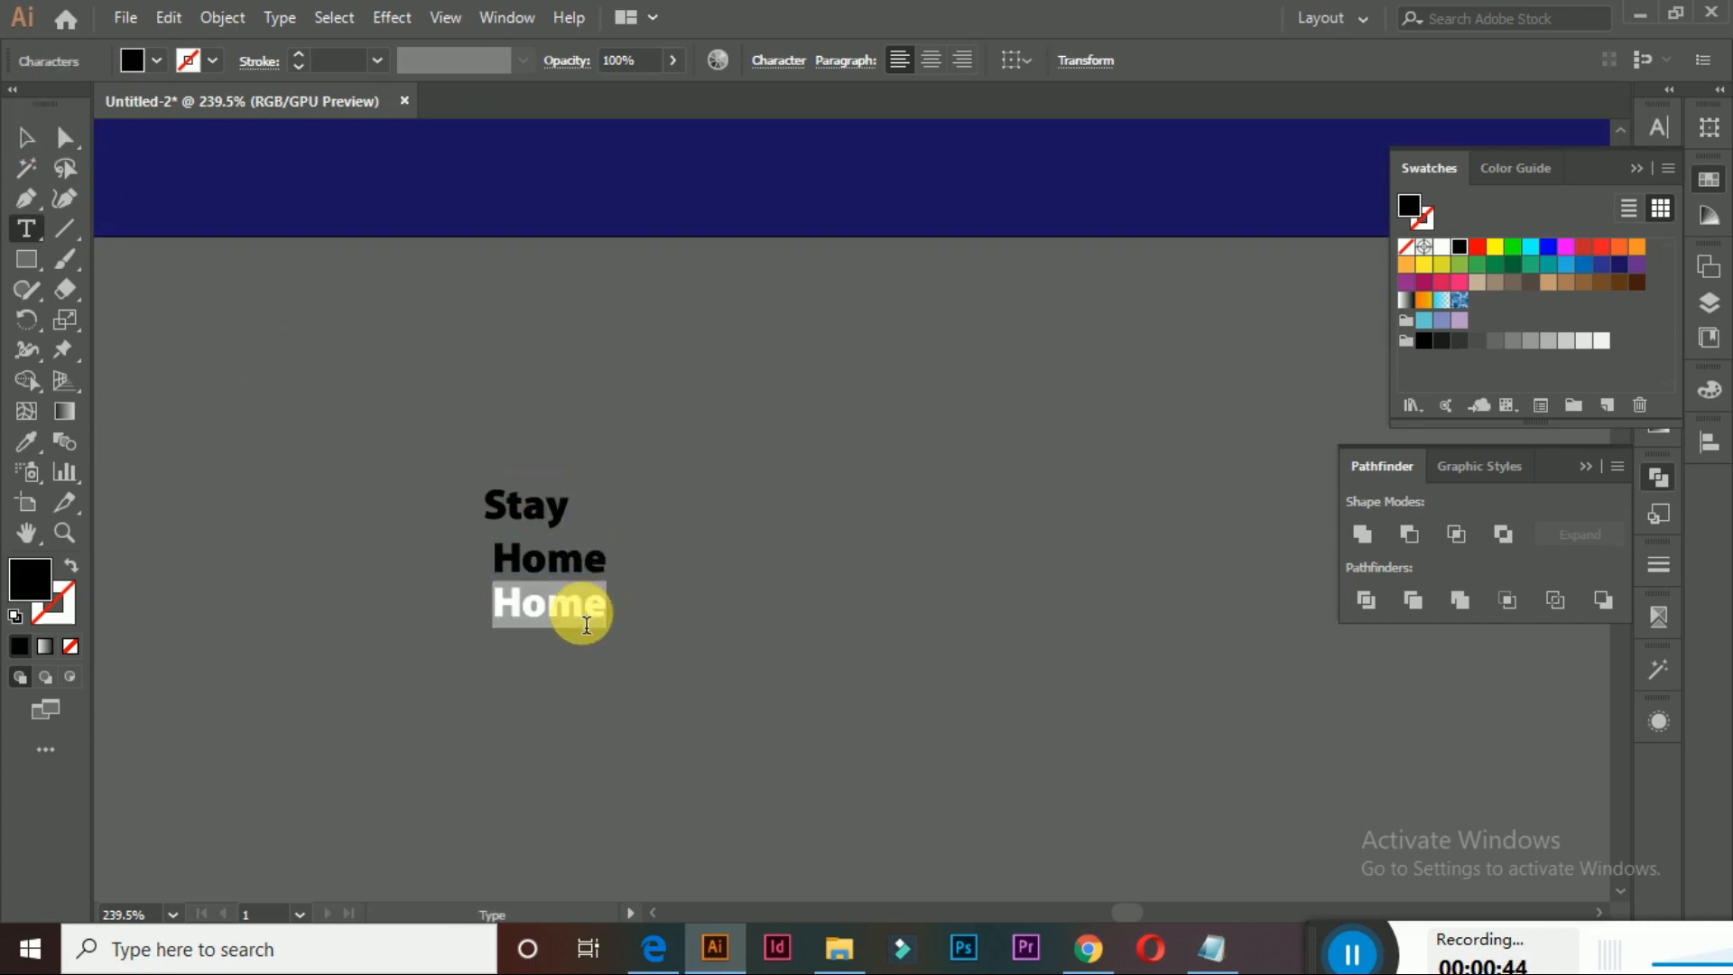
text(Safe)
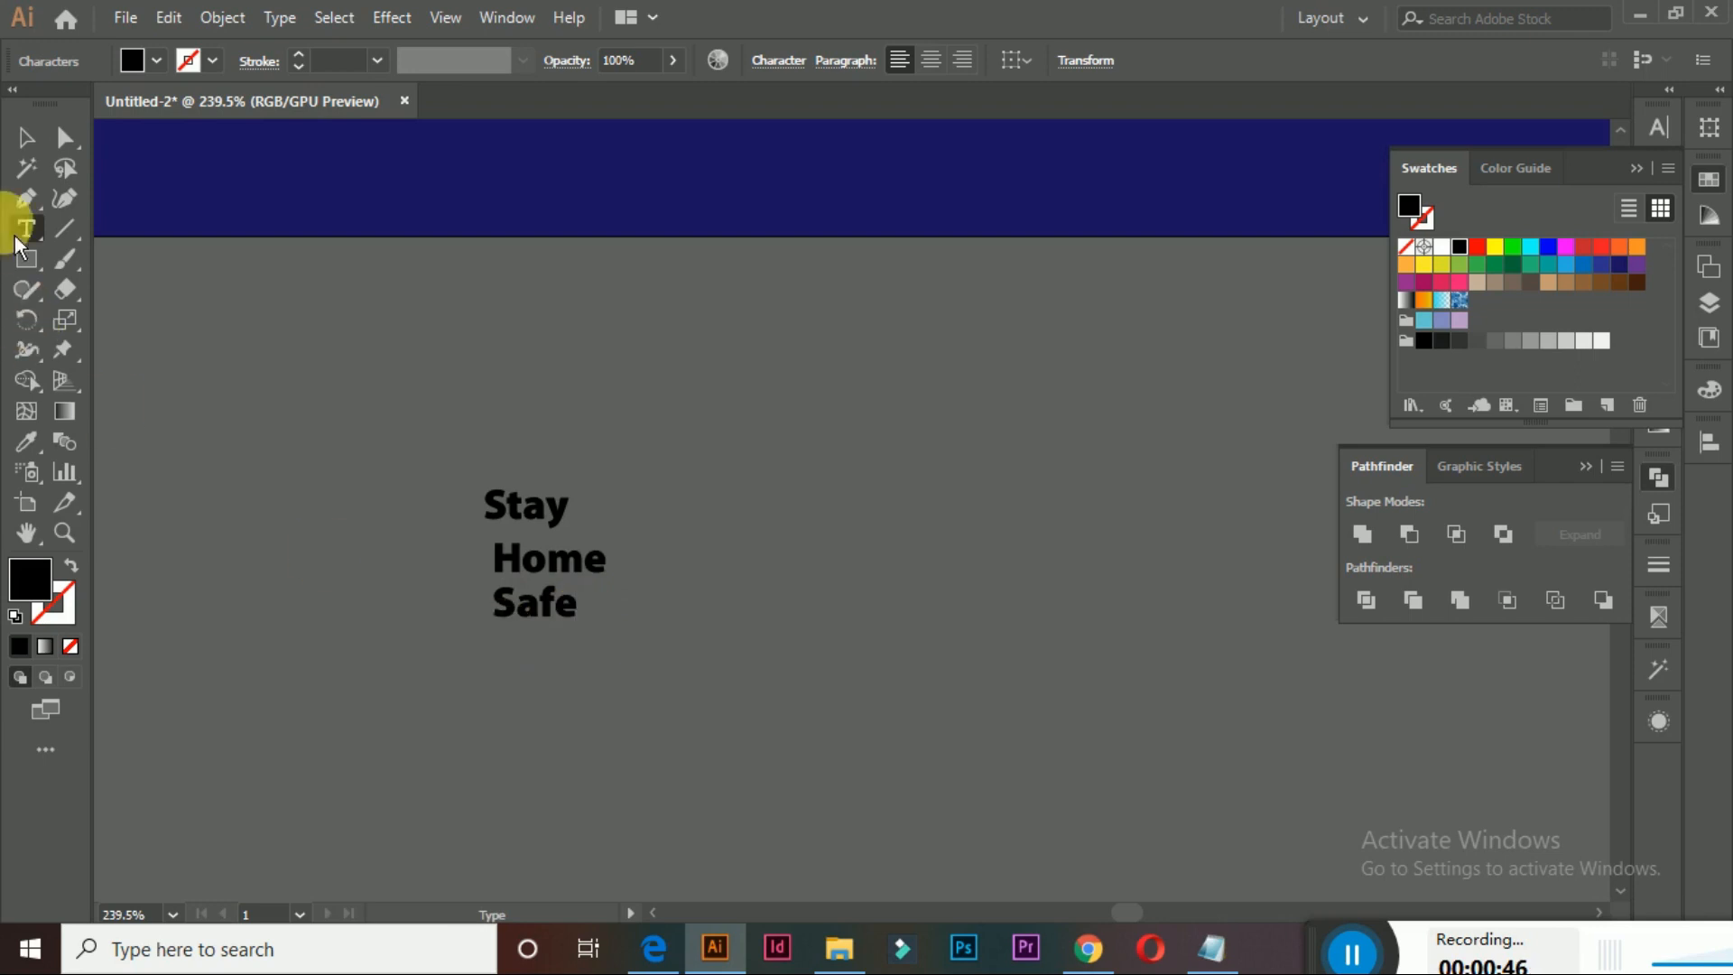
click(27, 143)
Insert a copy of "Stay" between "Home" and "Safe", and align the left edges of all four words
click(476, 600)
drag(542, 604, 553, 673)
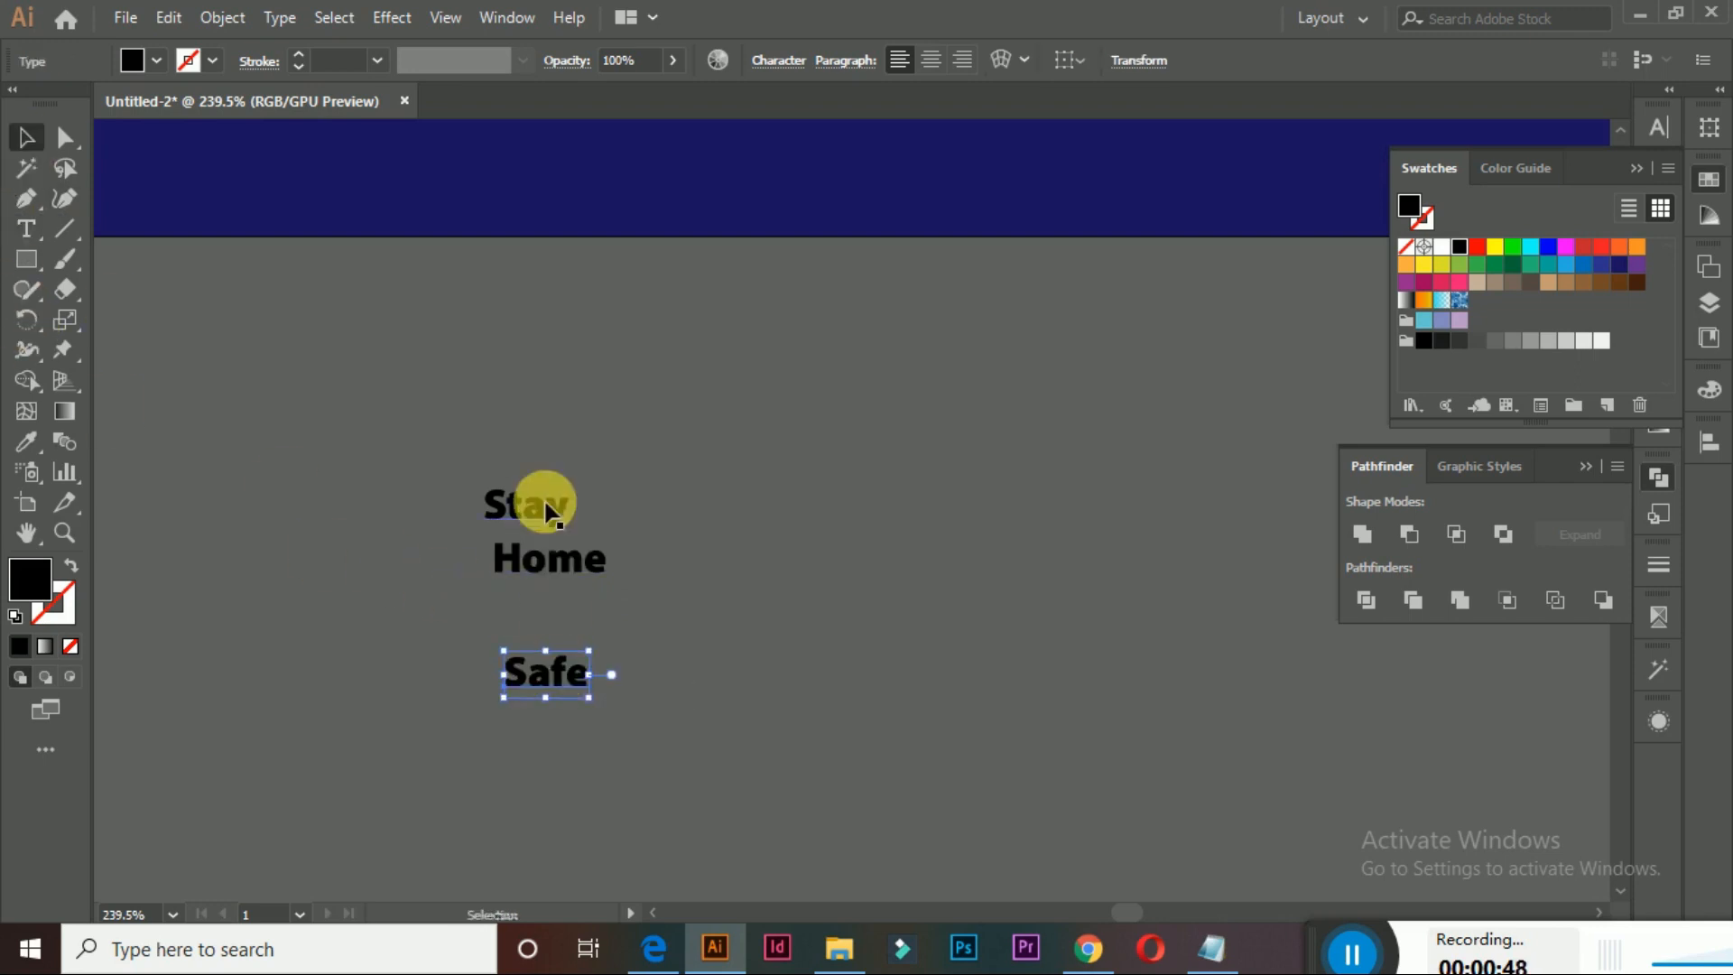
drag(542, 504, 558, 603)
drag(734, 754, 426, 447)
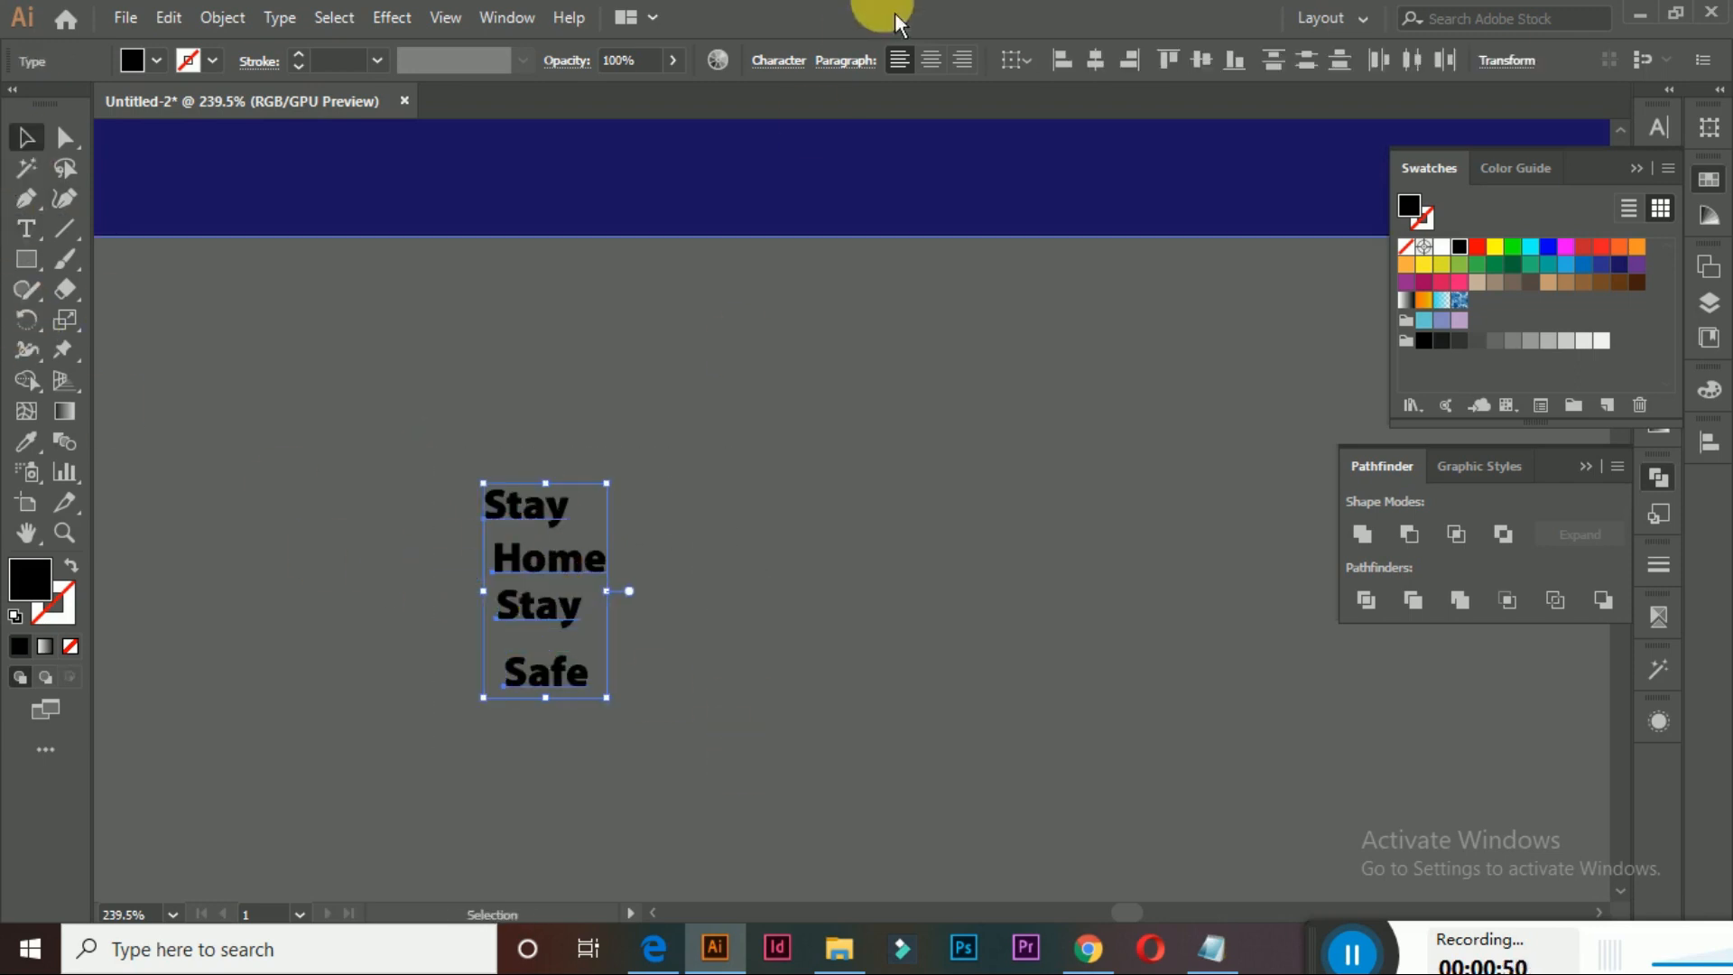
click(1063, 60)
Move the four stacked words onto the lower left of the navy rectangle and fill them with white
drag(598, 520, 516, 264)
drag(522, 295, 390, 740)
click(1442, 247)
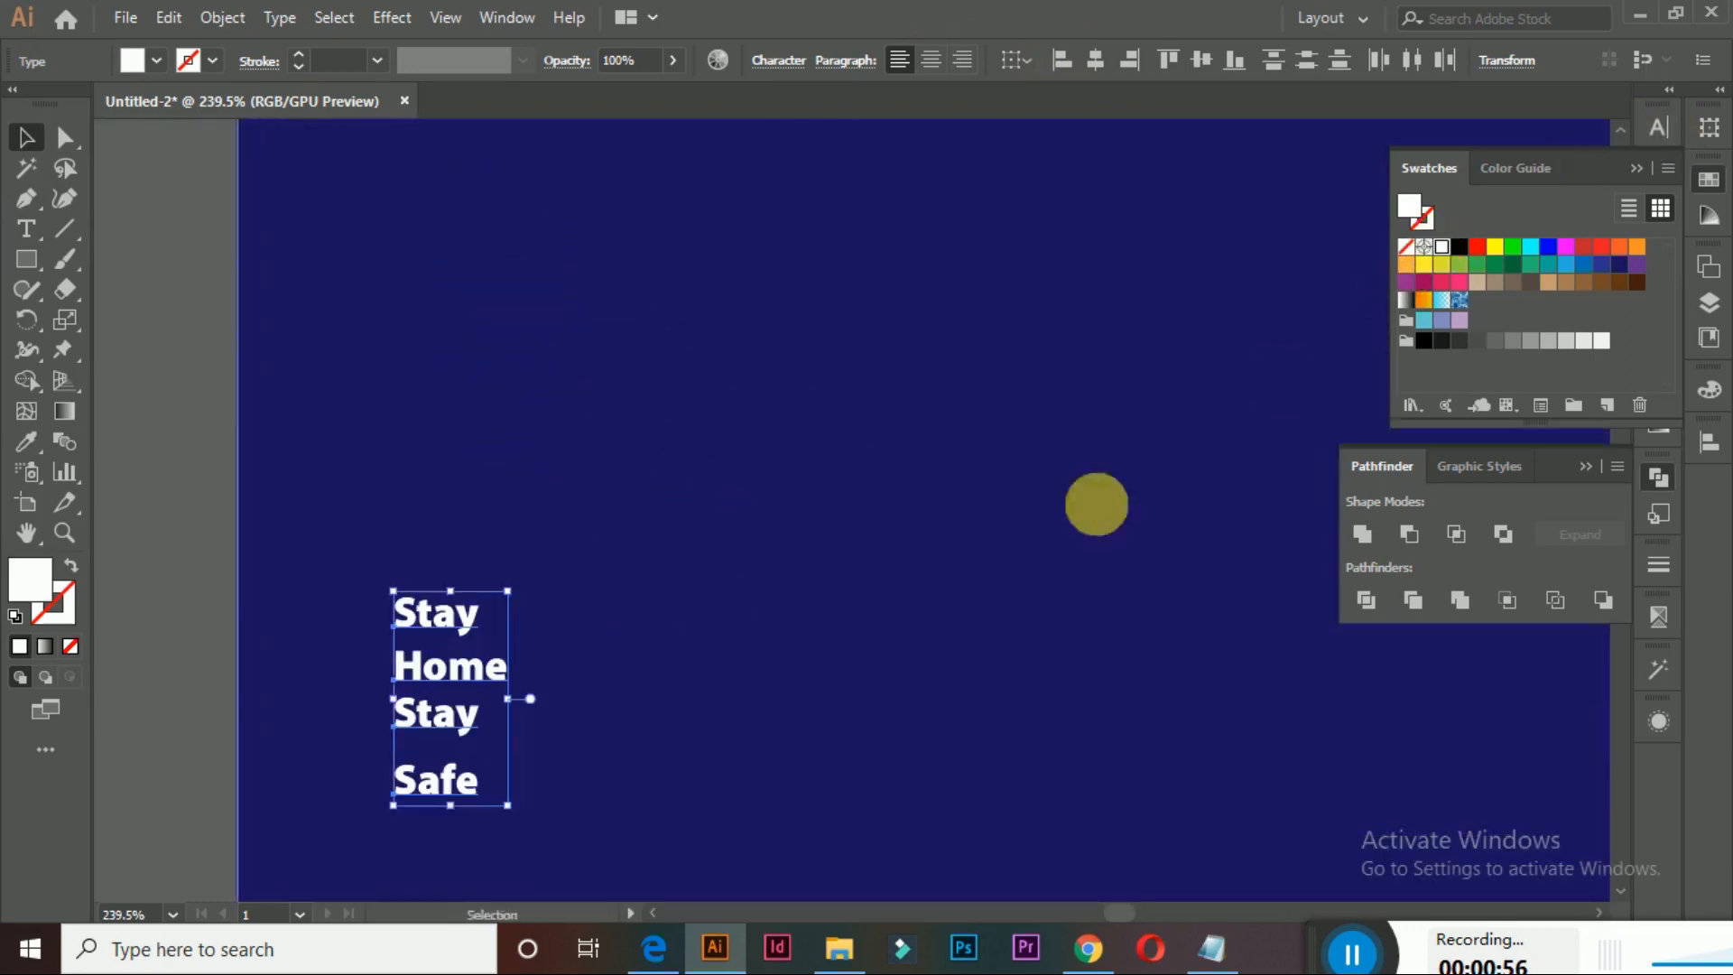
Enlarge the four words together and move them up to the upper left of the navy rectangle
key(z)
alt+click(723, 584)
alt+click(723, 584)
drag(883, 437, 523, 617)
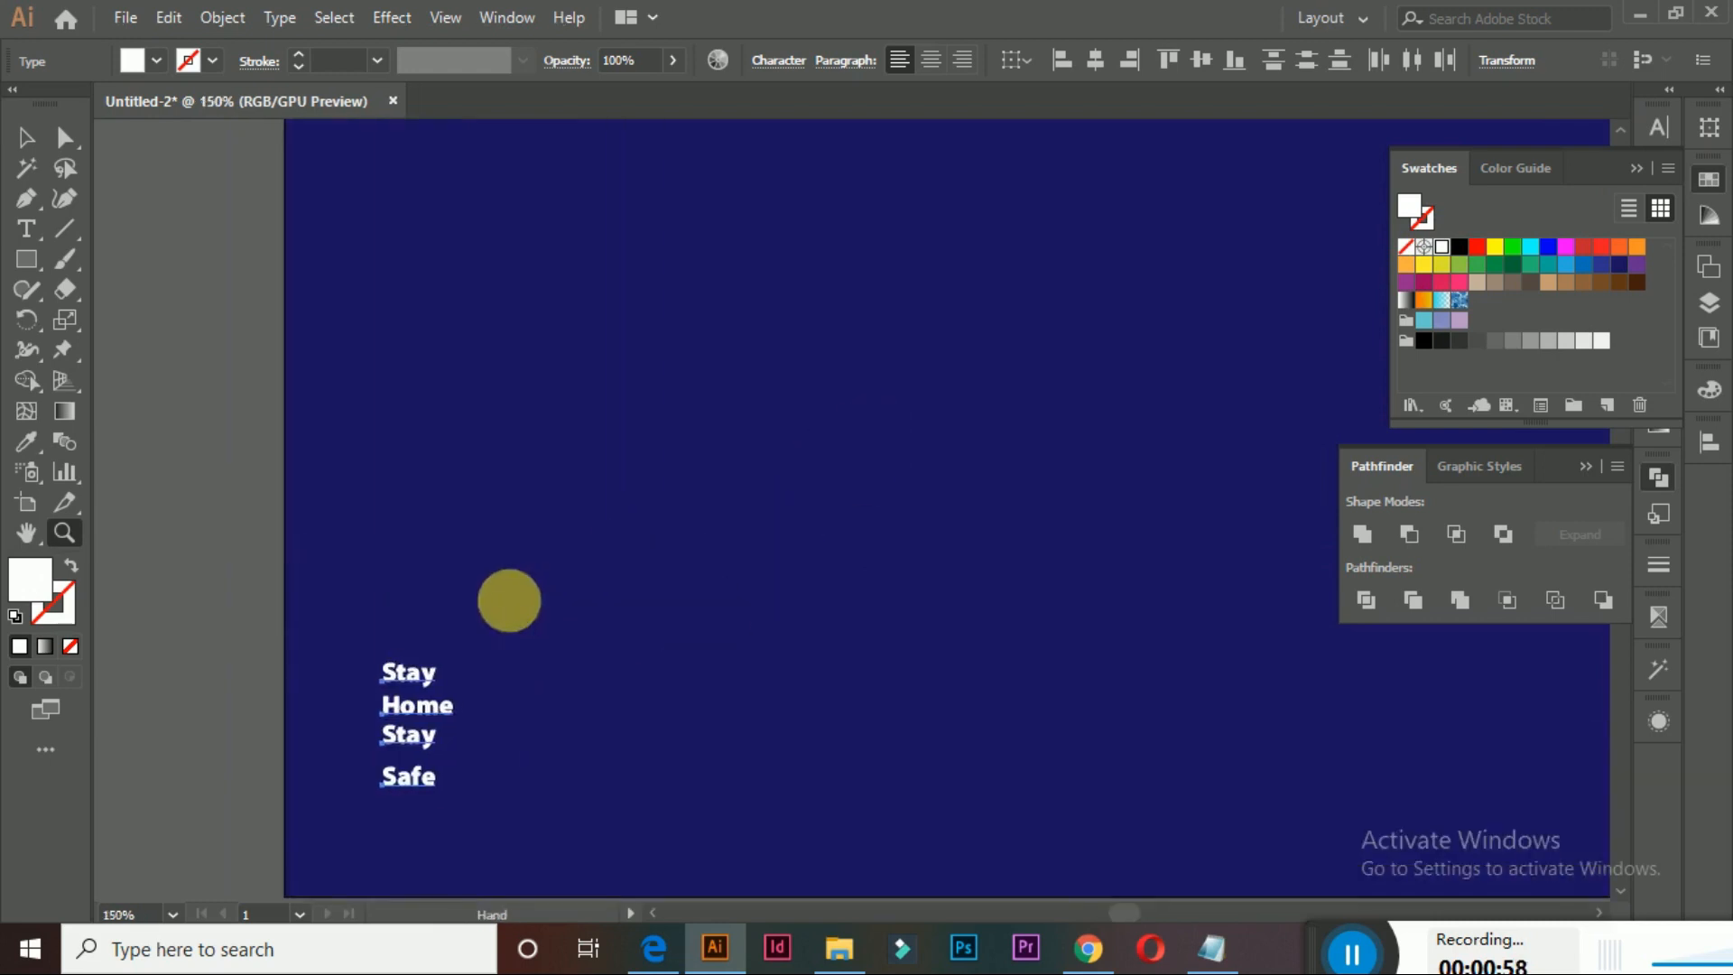
alt+click(785, 573)
alt+click(811, 558)
drag(971, 487, 667, 701)
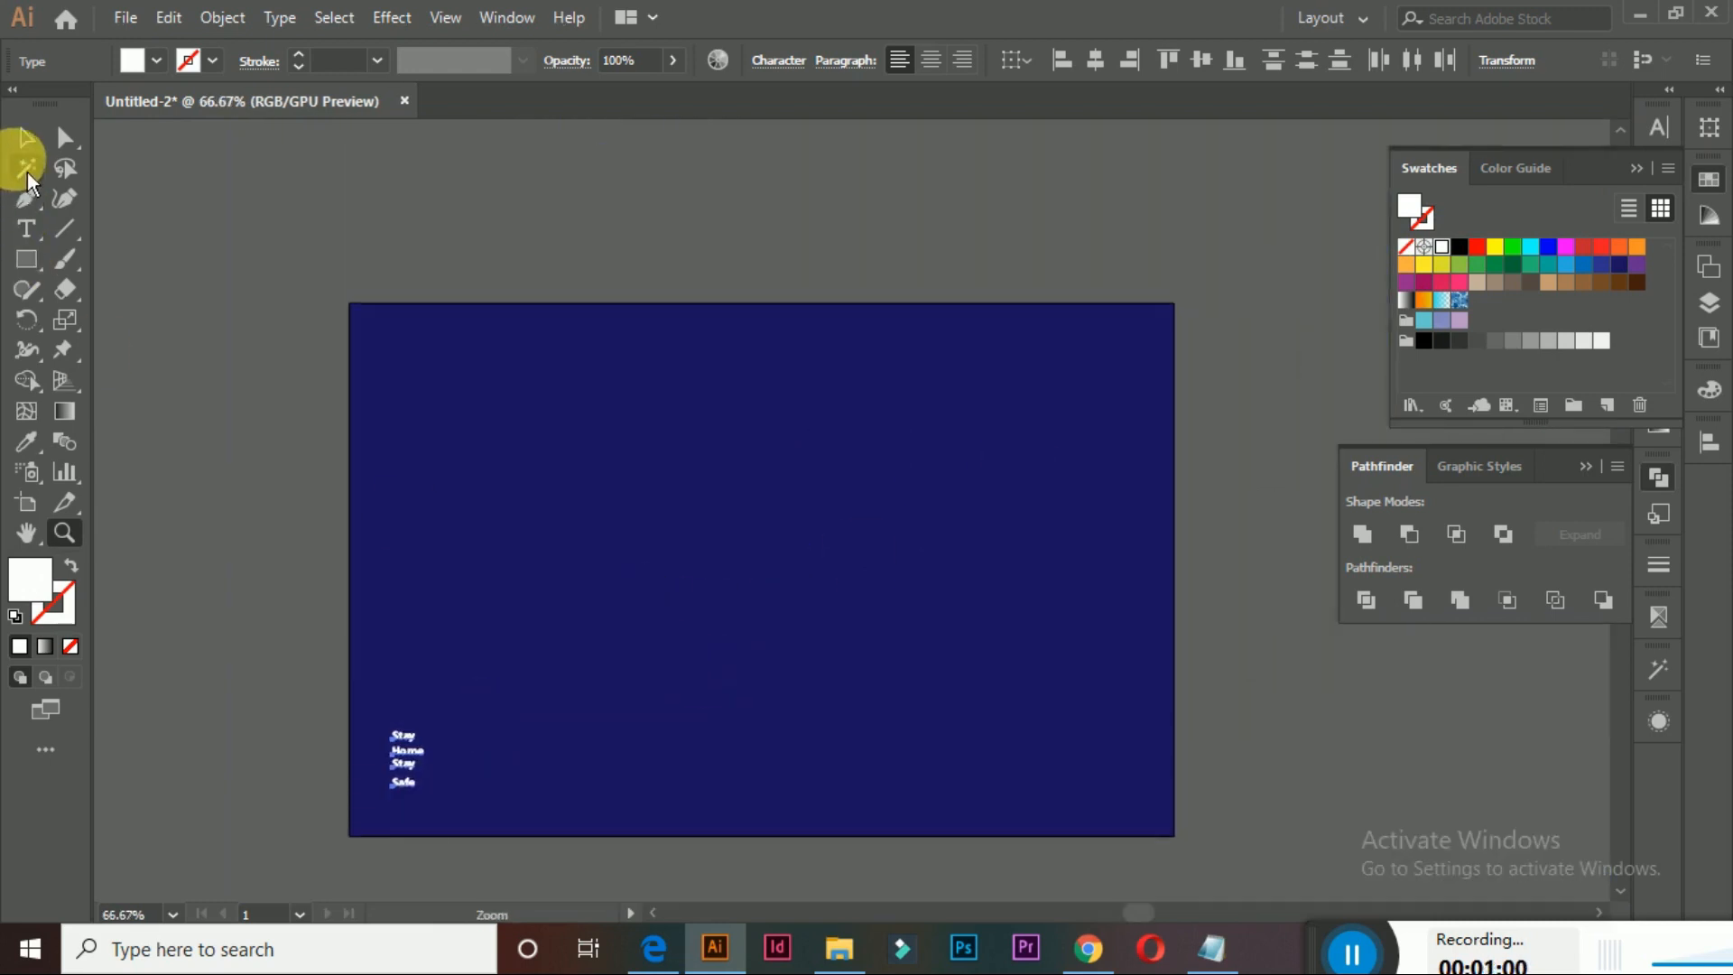
click(26, 137)
drag(426, 759, 565, 720)
drag(517, 632, 519, 462)
click(278, 571)
Adjust the vertical spacing of "Home", the second "Stay" and "Safe" so the lines sit closer together
drag(465, 657, 466, 614)
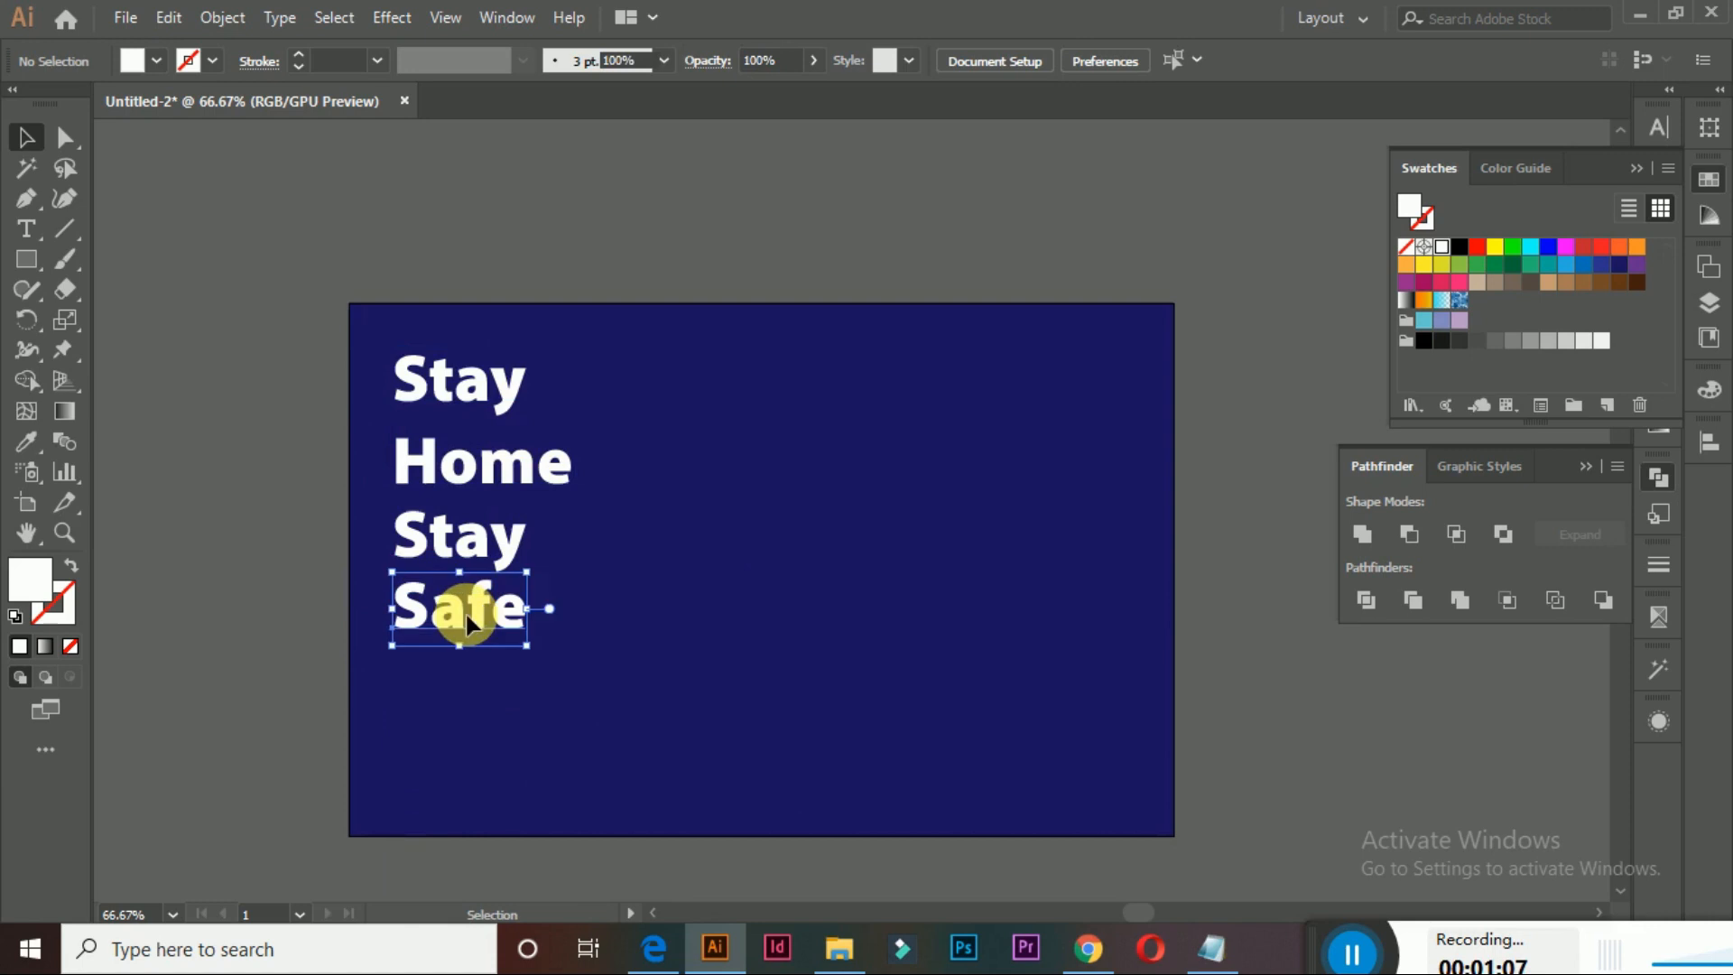
click(458, 551)
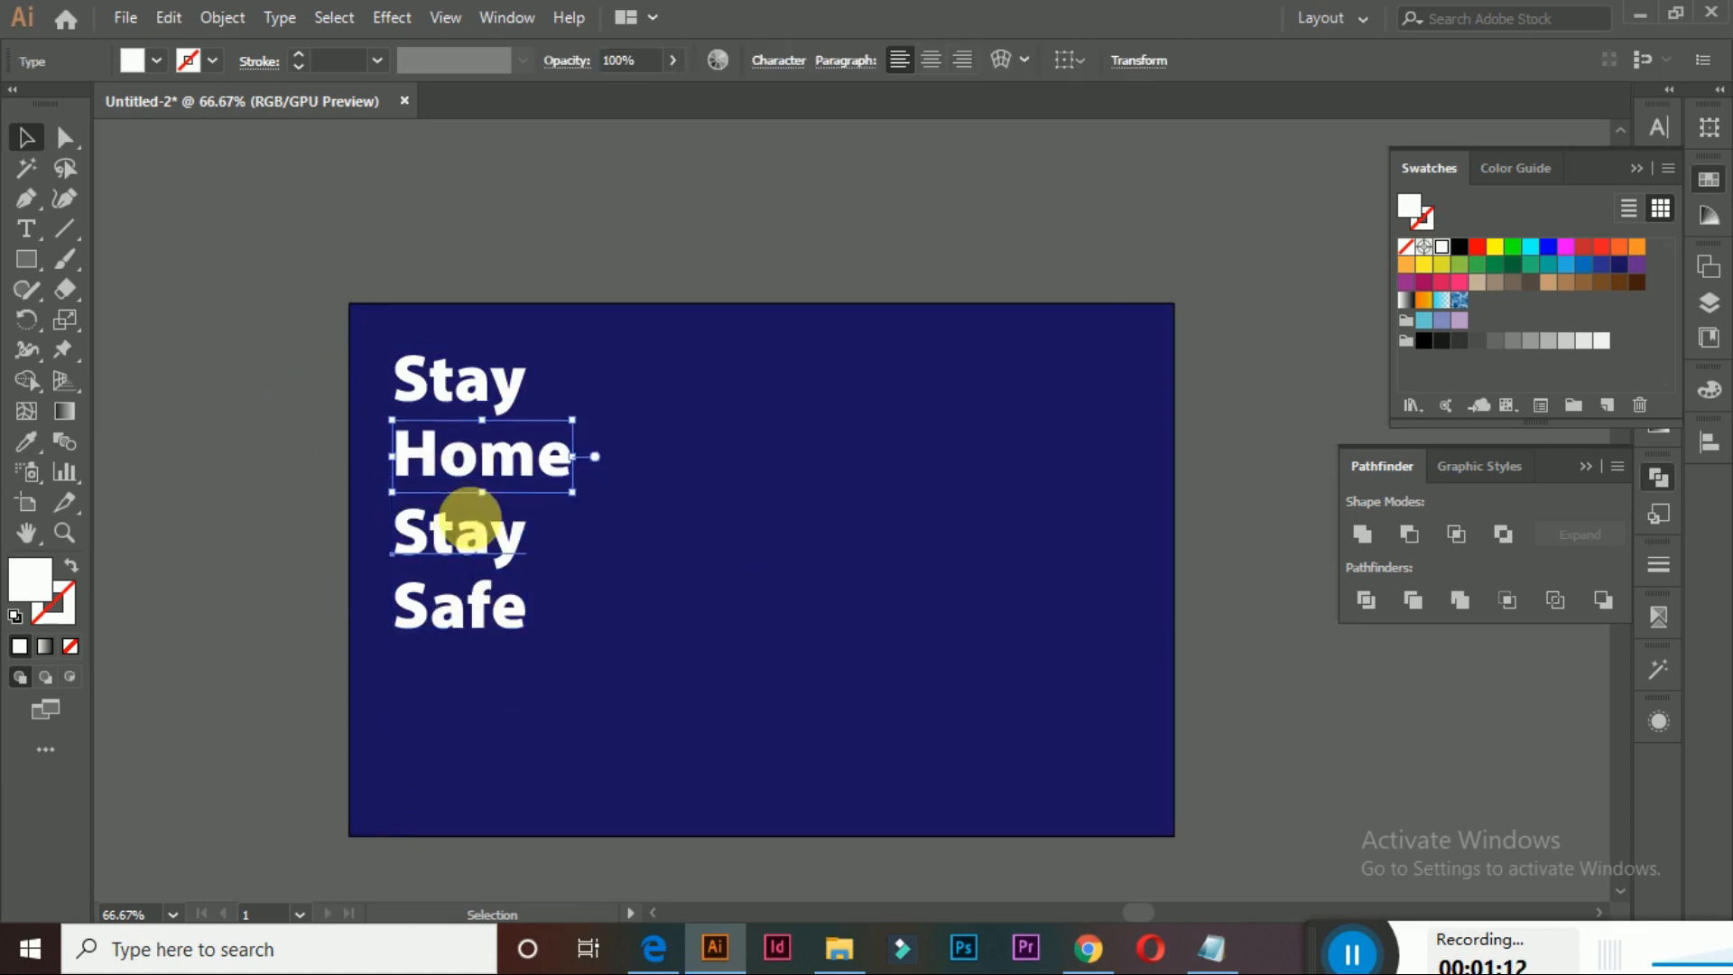
click(464, 525)
click(483, 524)
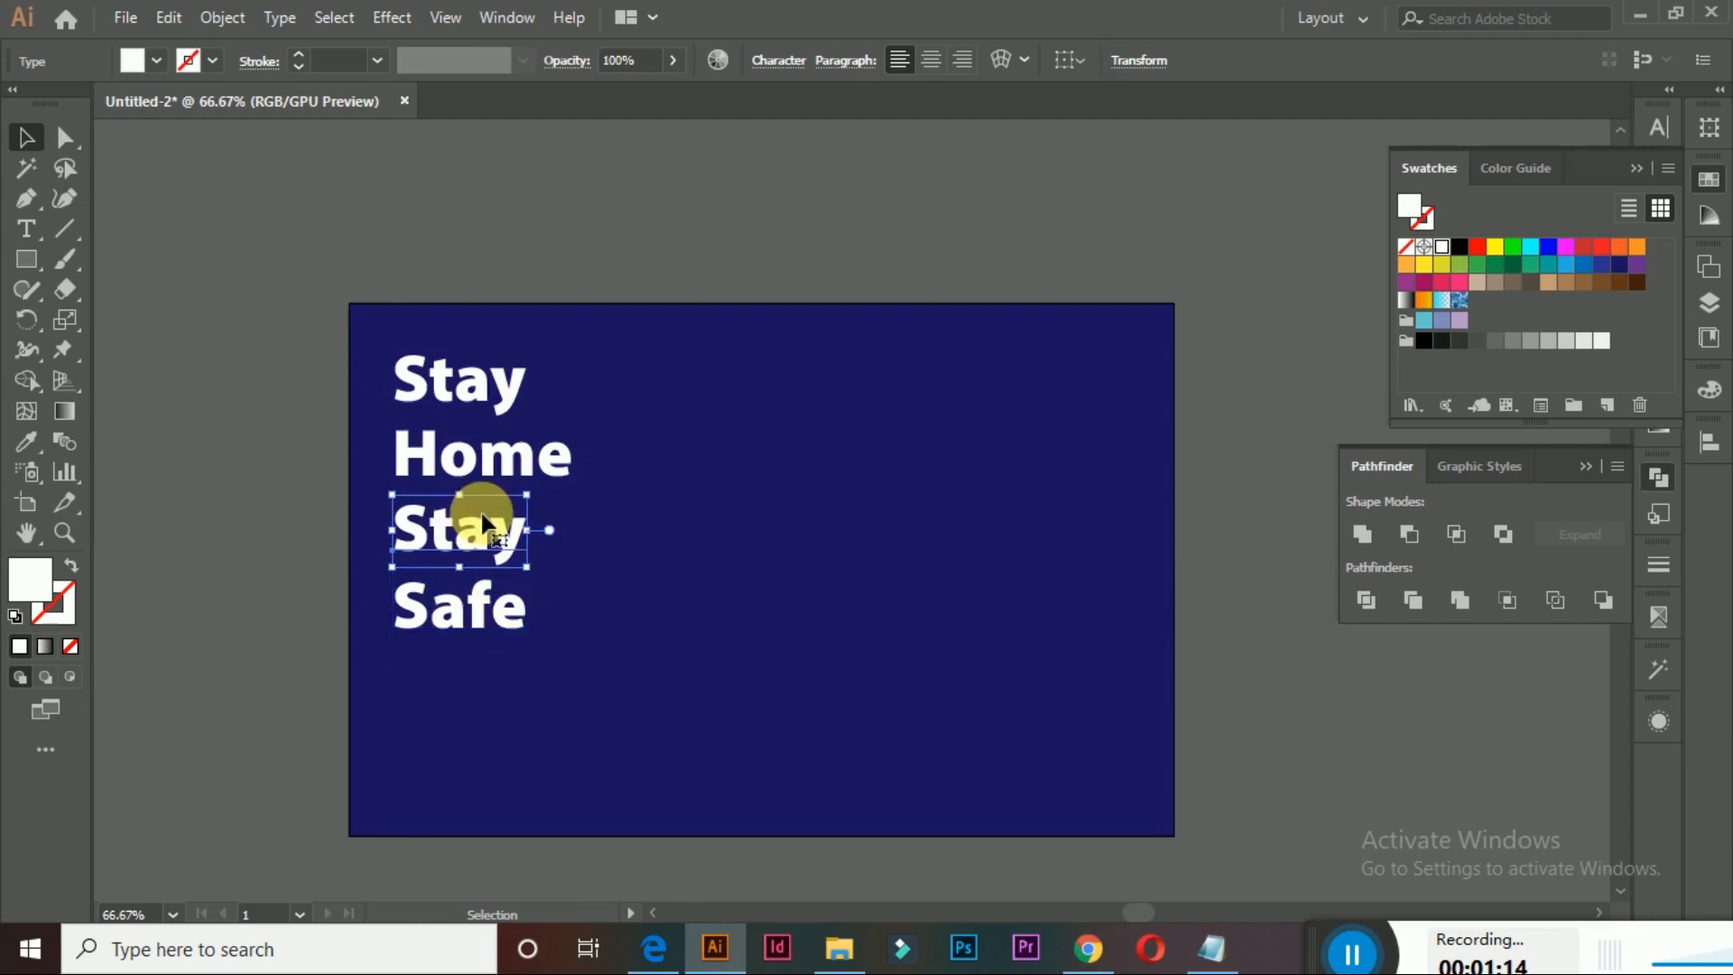
key(shift+Up)
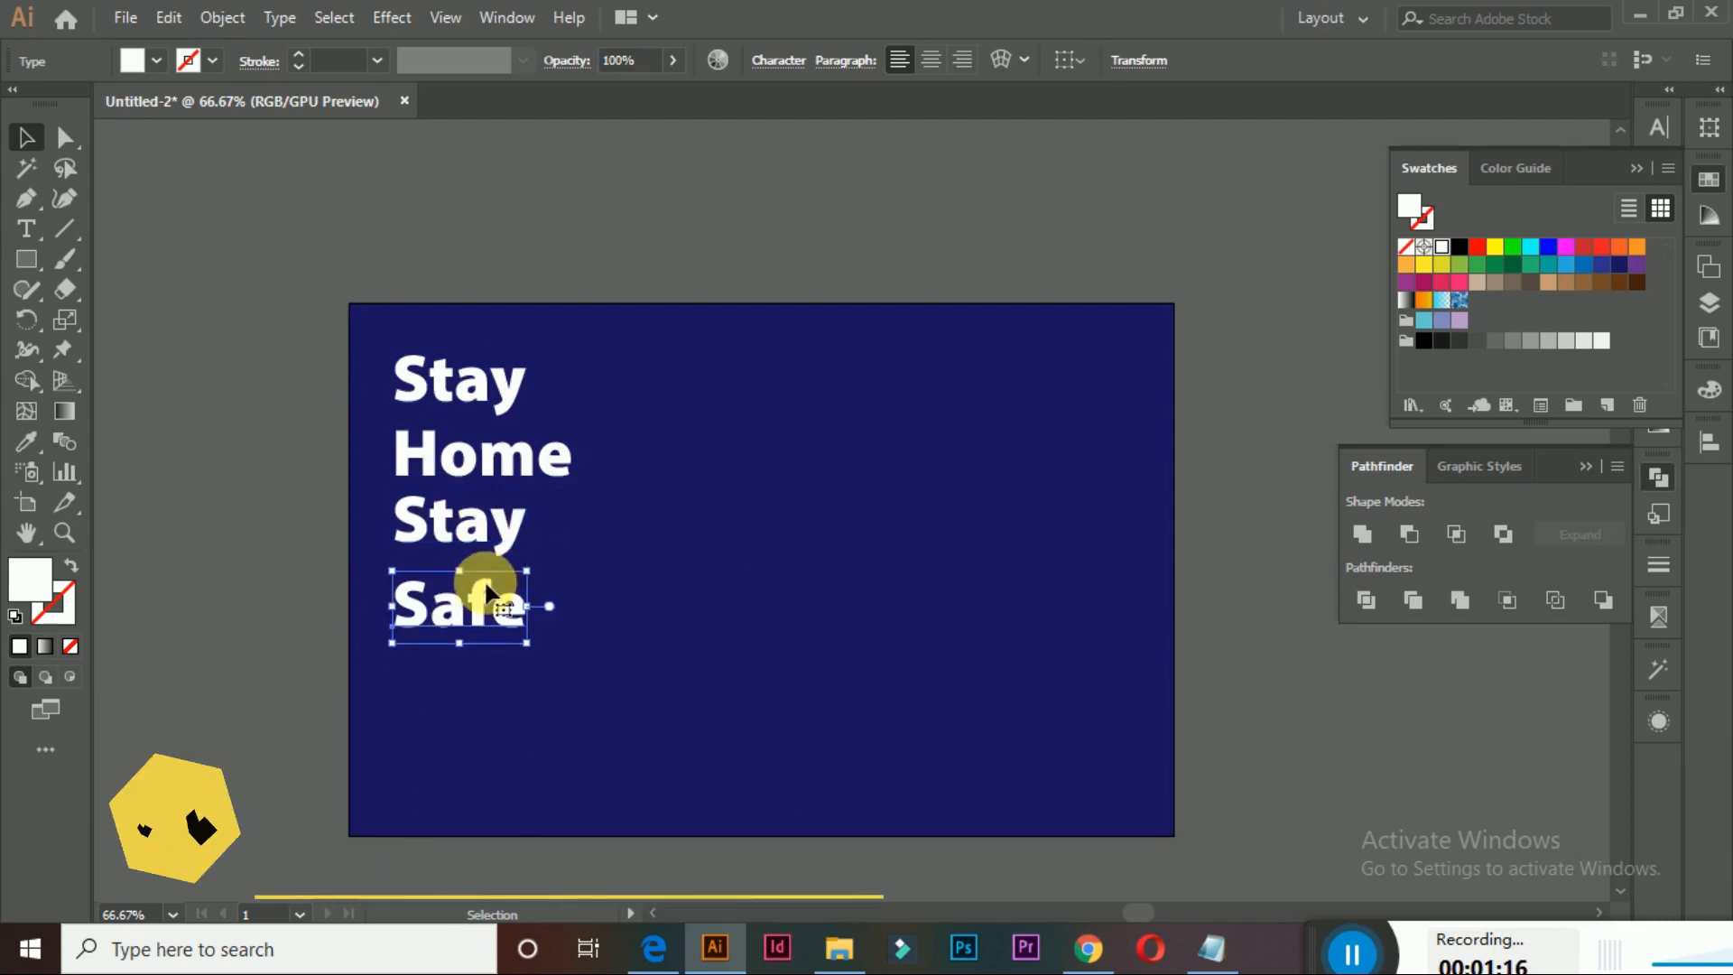
click(248, 390)
key(ctrl+a)
click(220, 659)
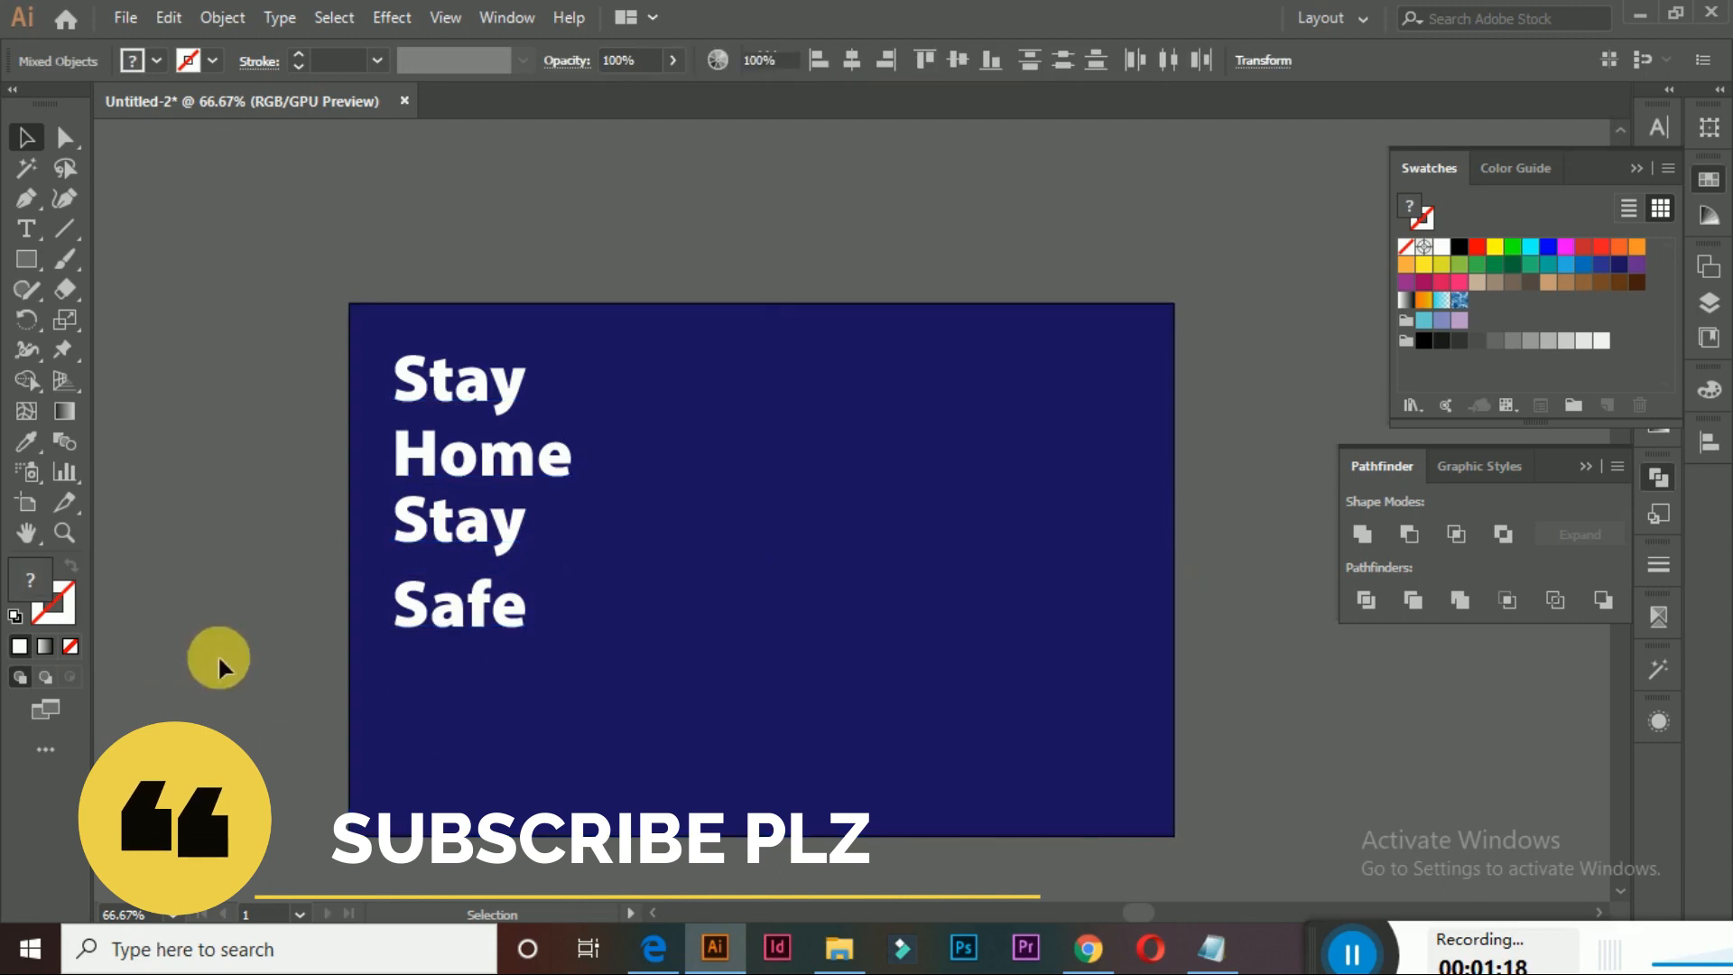
key(shift+Up)
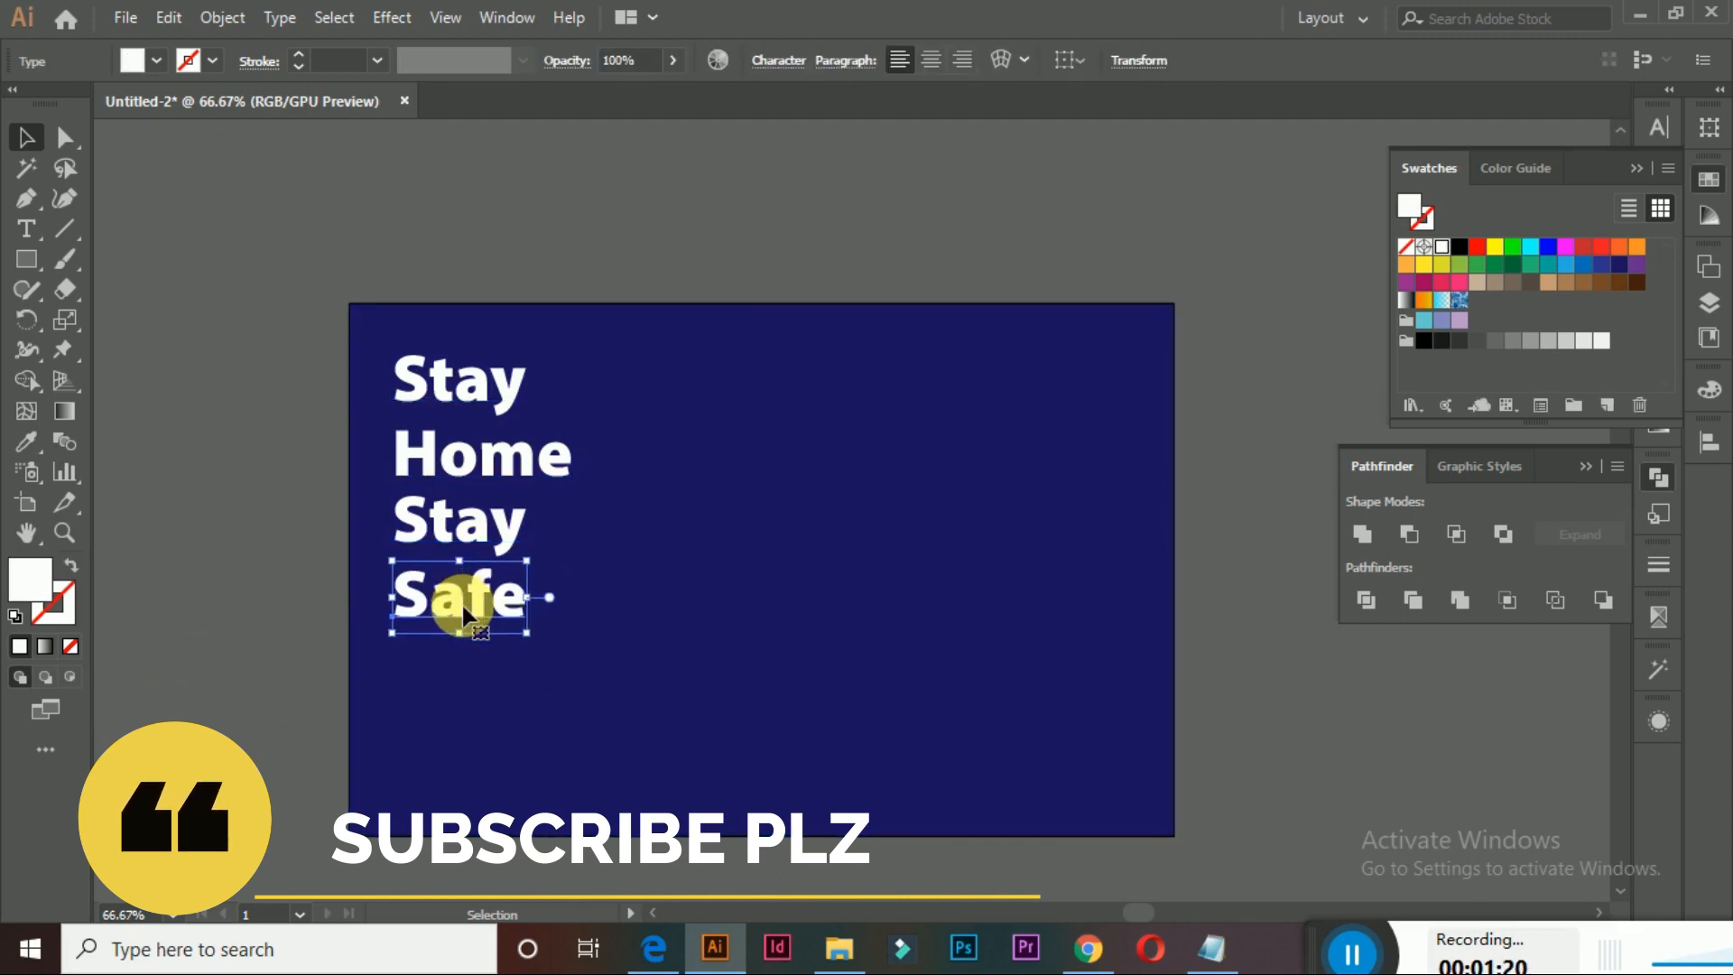
key(Down)
key(Down)
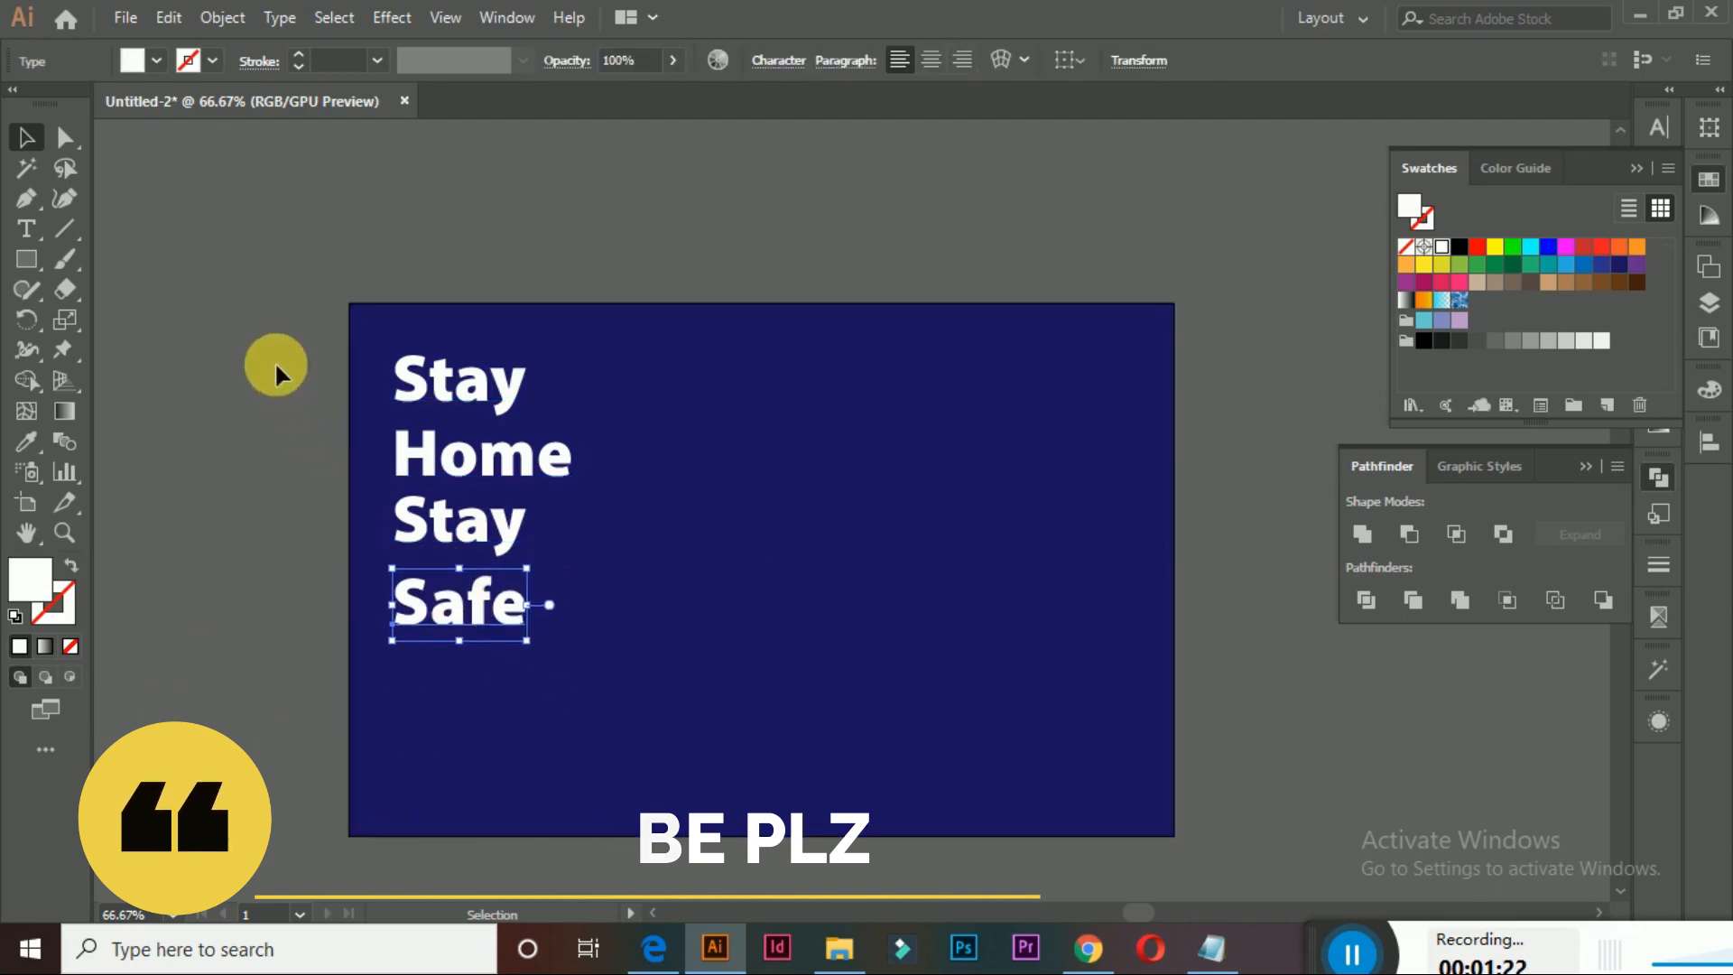
Enlarge all four words together to nearly the rectangle's height and shift them slightly away from its left edge
drag(274, 363, 815, 794)
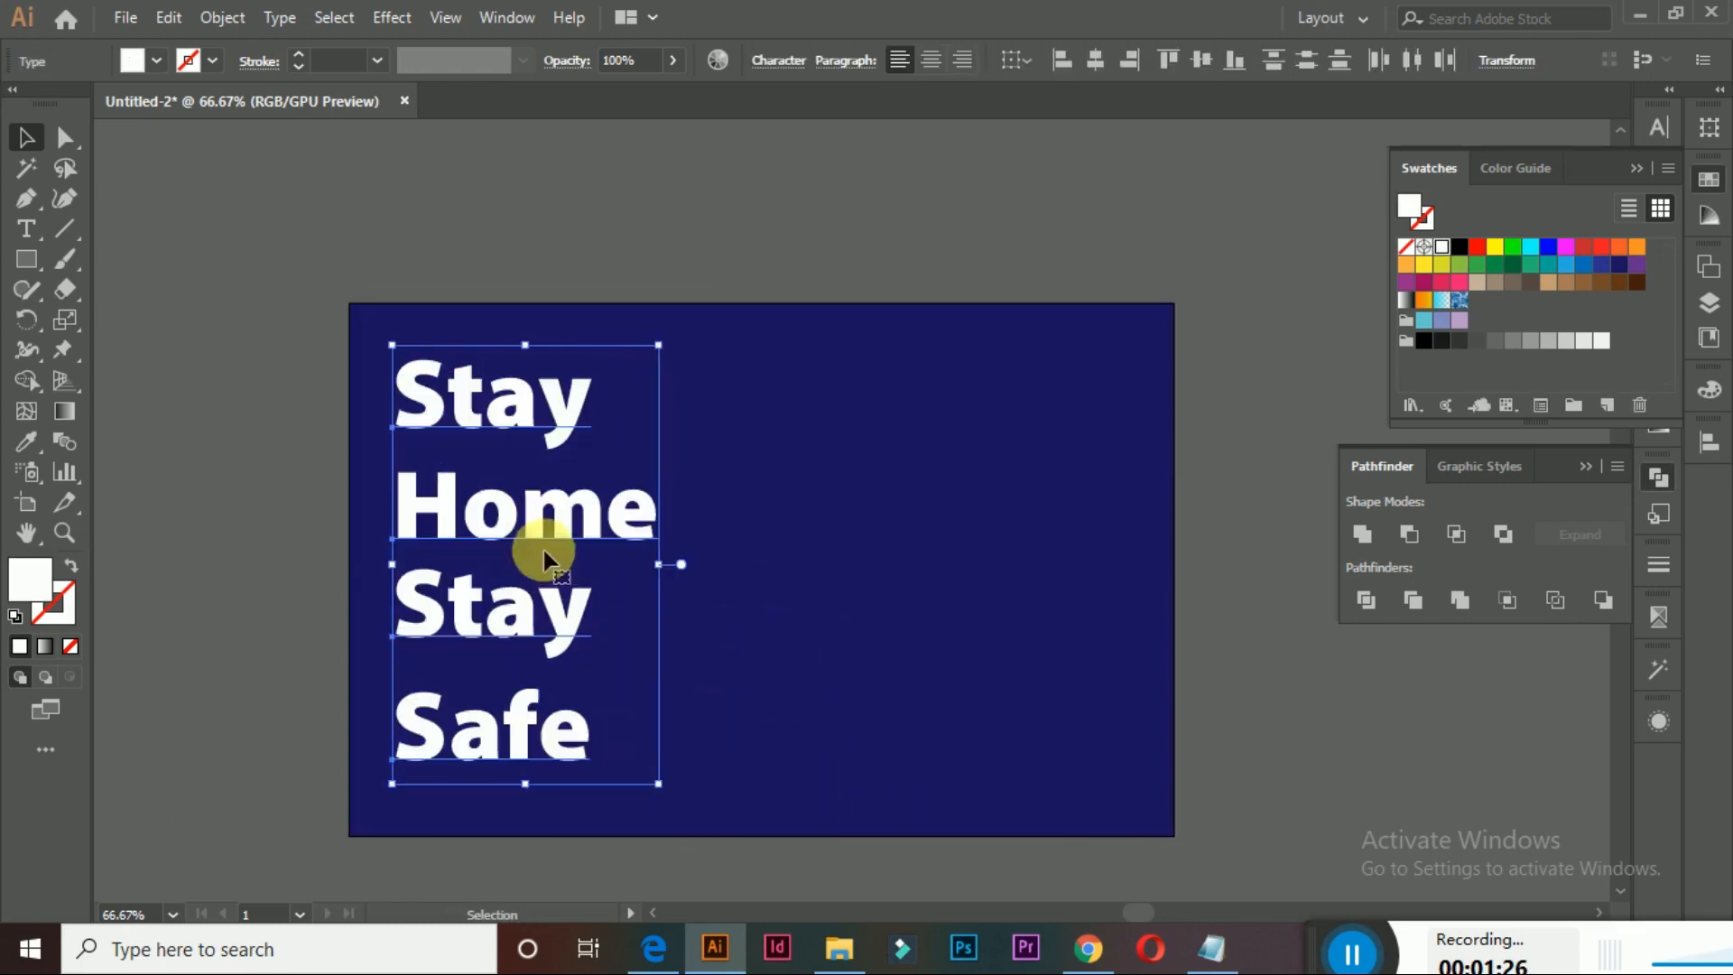
drag(542, 549, 576, 532)
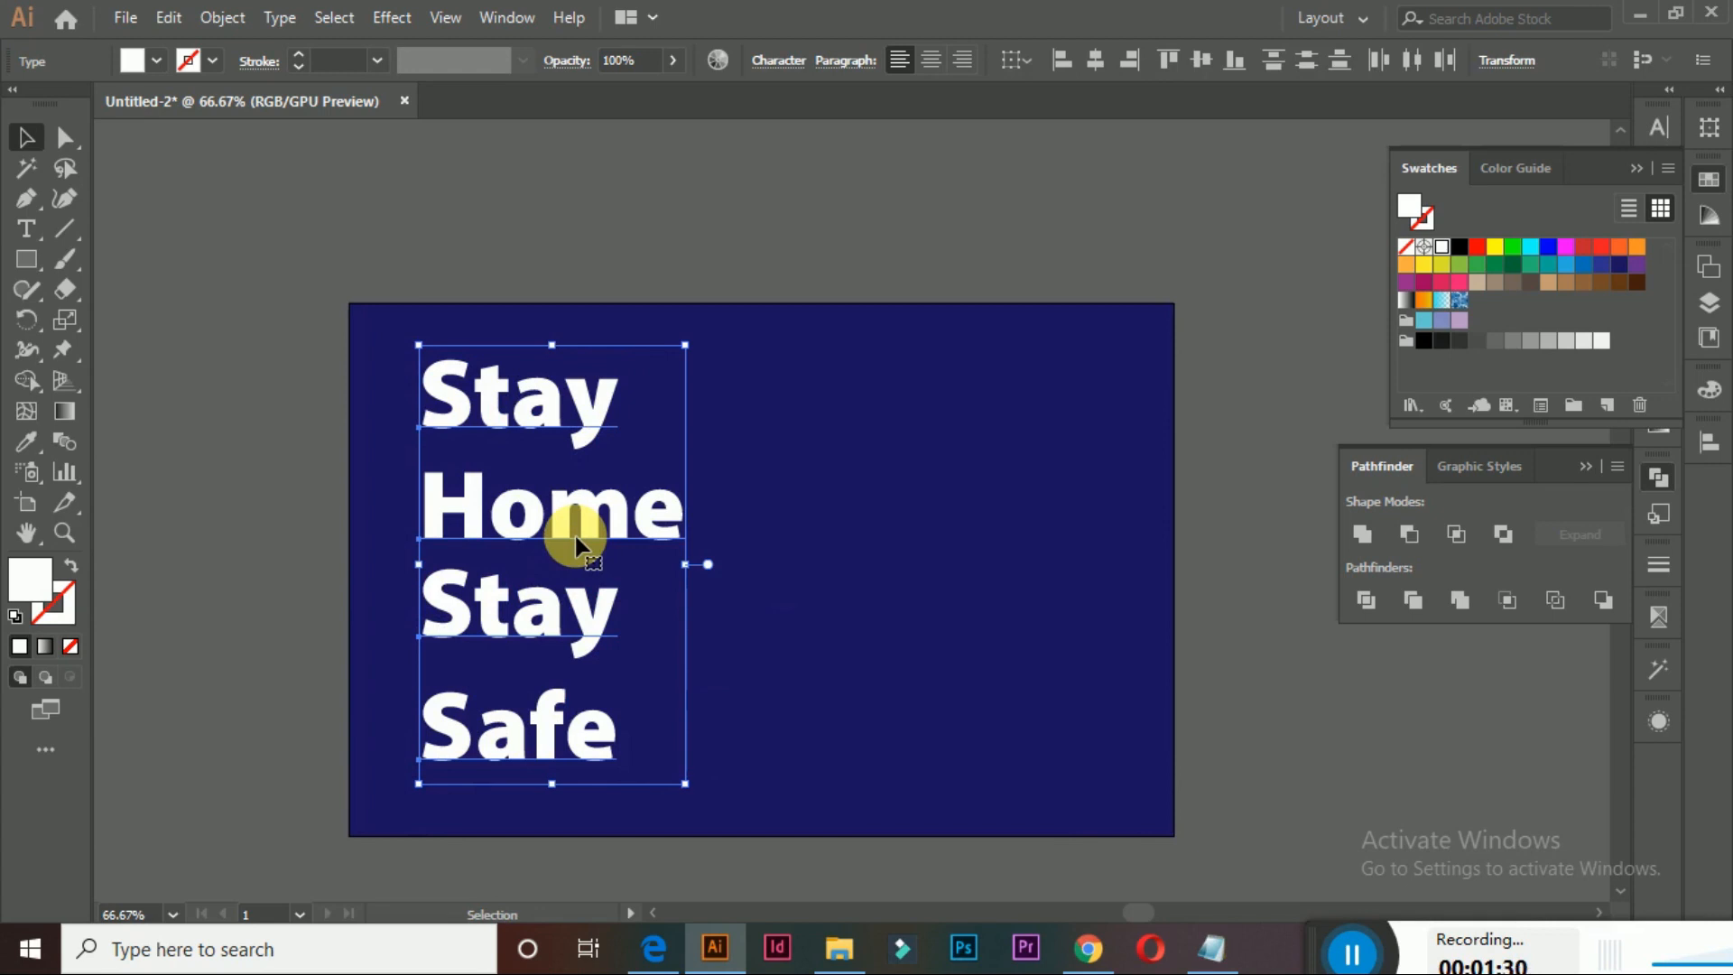
drag(576, 546, 560, 544)
click(168, 489)
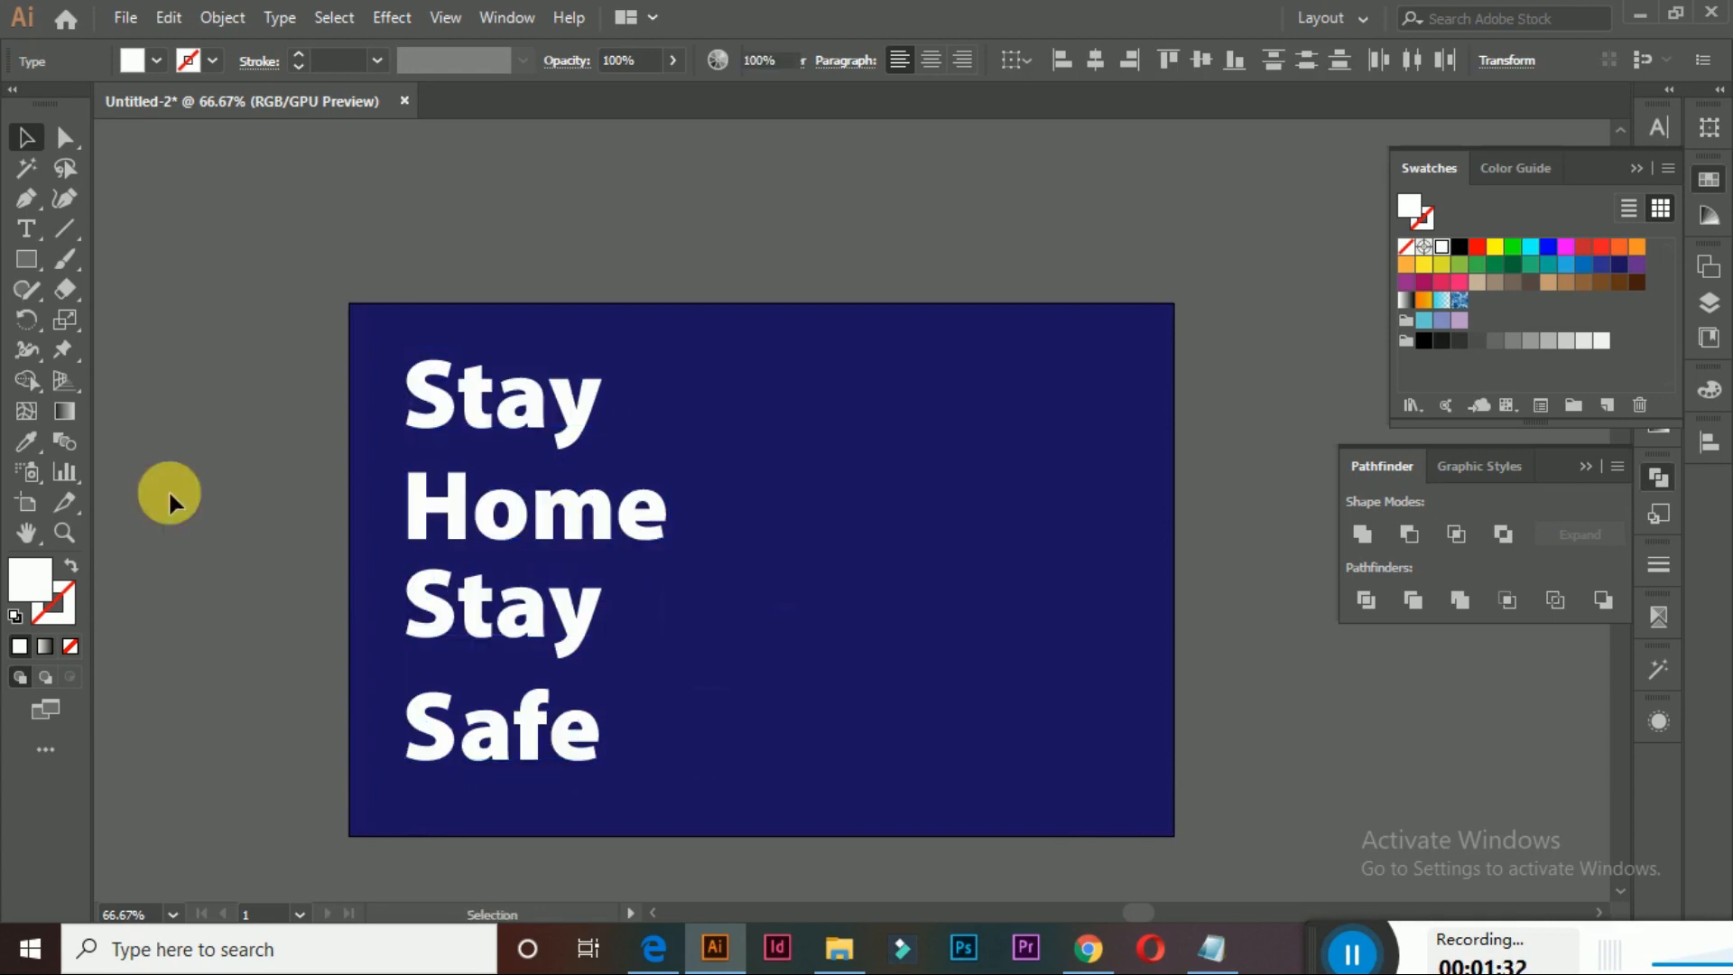
Move the second "Stay" off the artboard into the empty area left of the rectangle
key(z)
alt+click(694, 529)
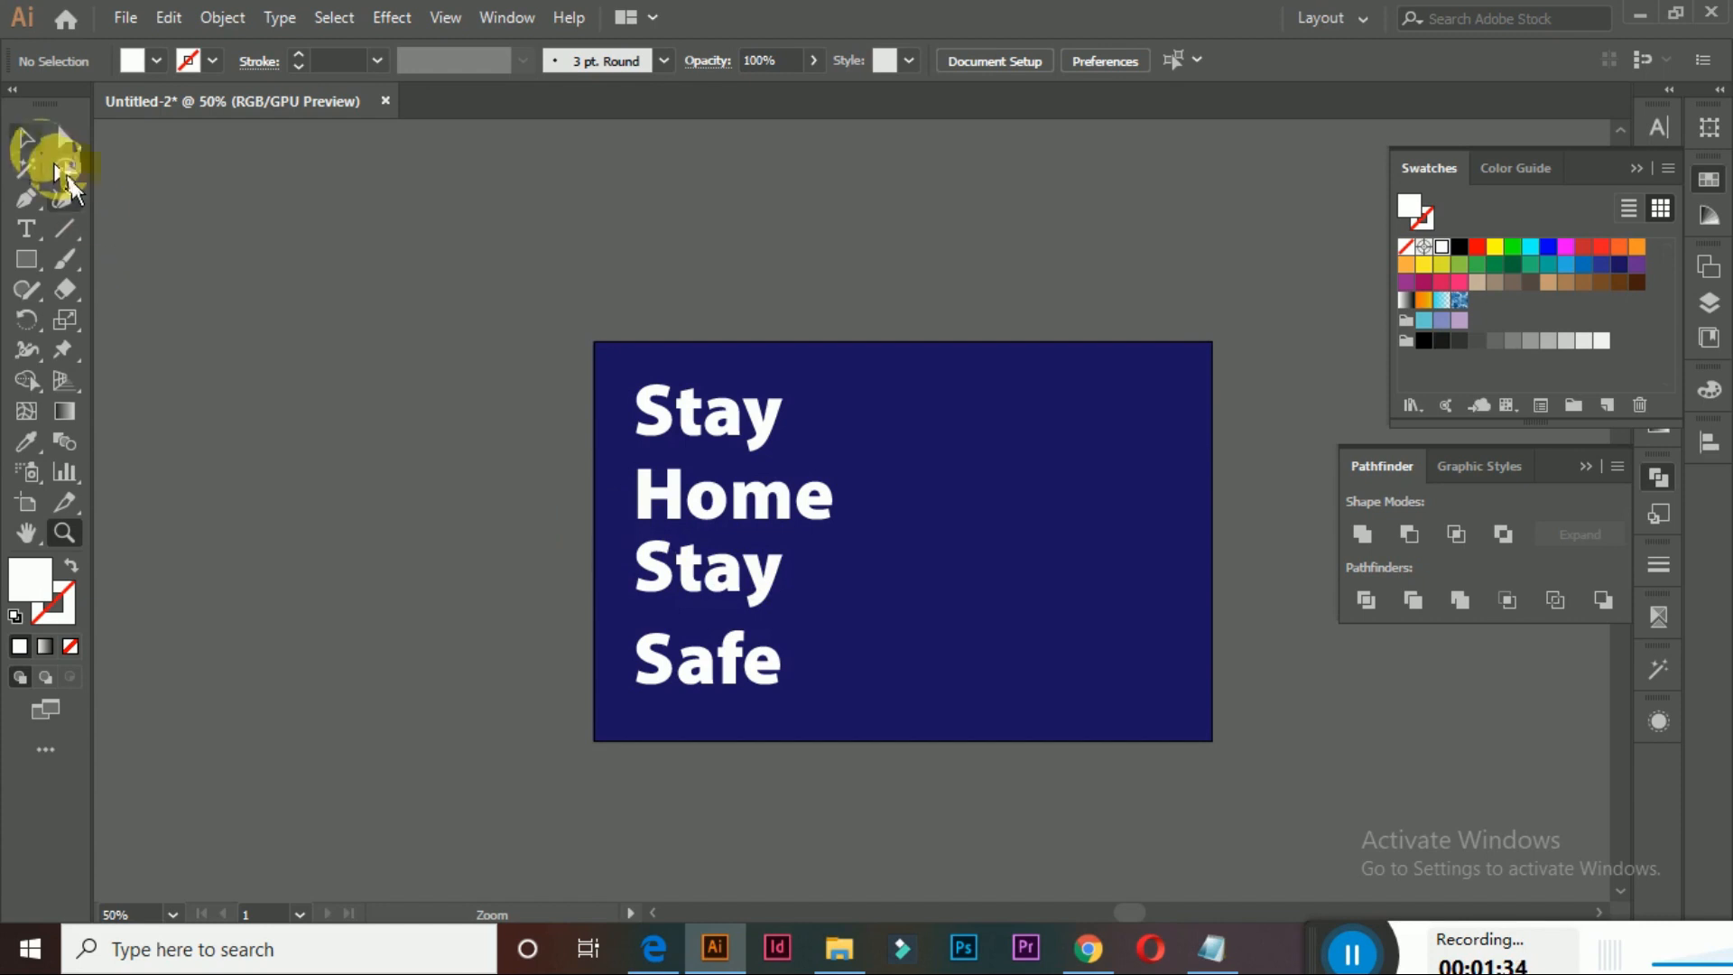
click(27, 138)
drag(710, 581, 233, 514)
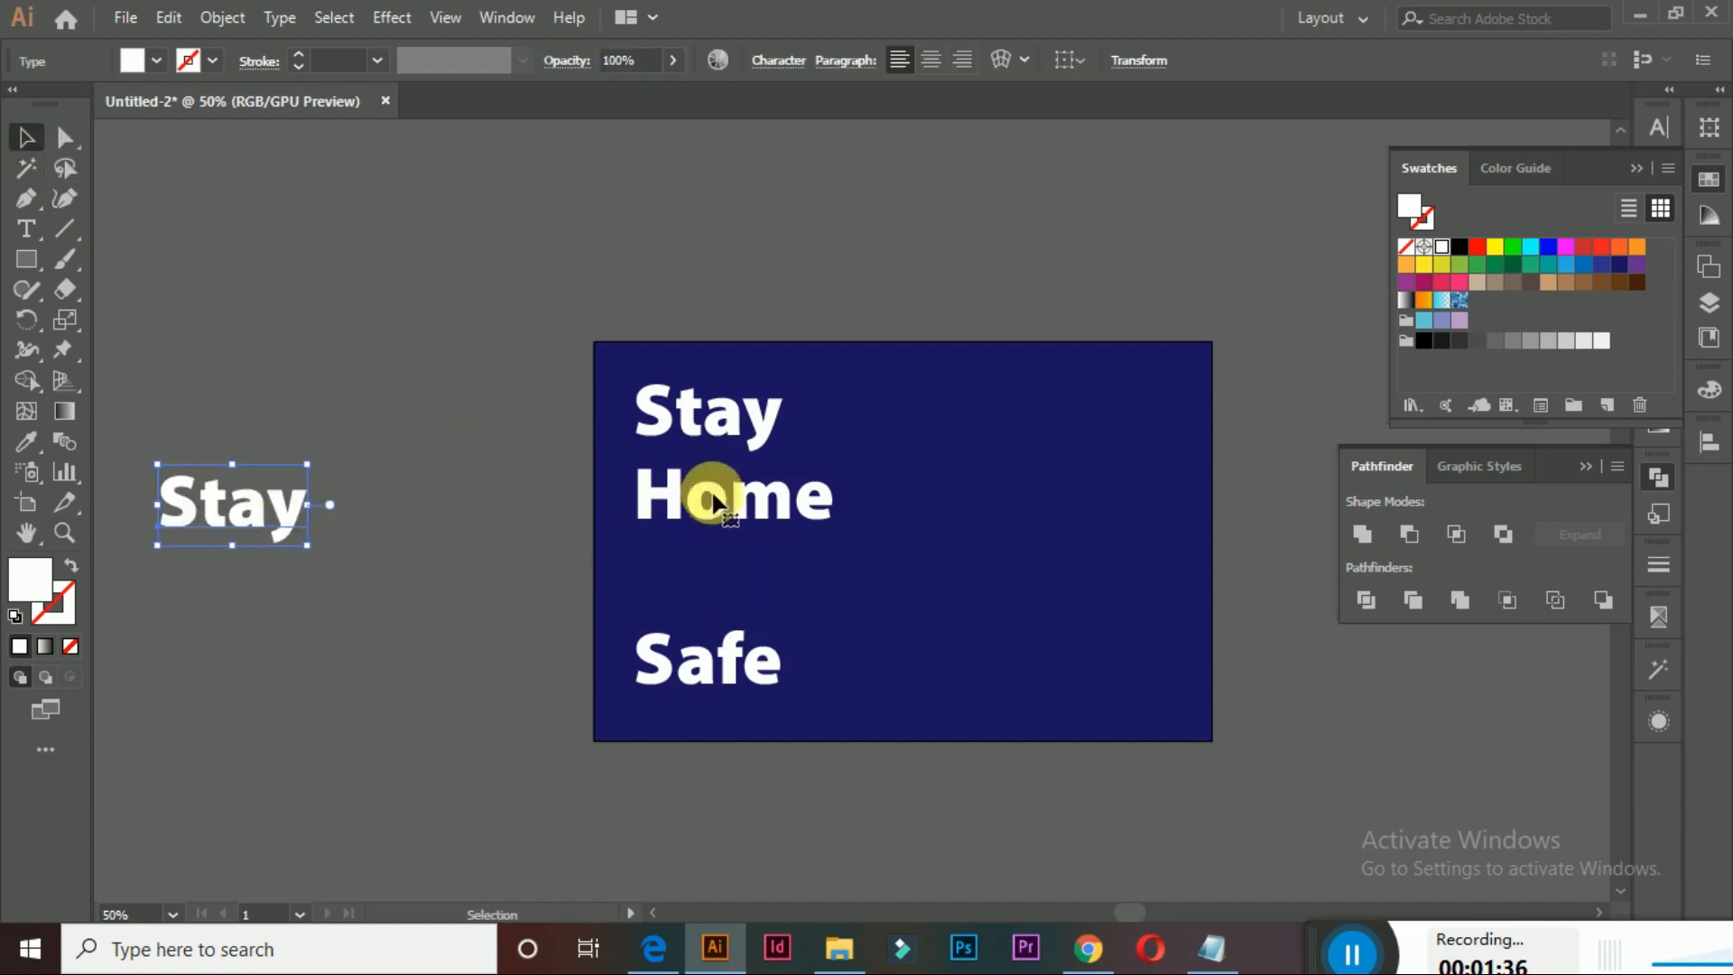
Move "Safe" up beneath "Home" and add "Stay" with a space in front of it so the line reads "Stay Safe"
drag(710, 675, 854, 602)
text(t)
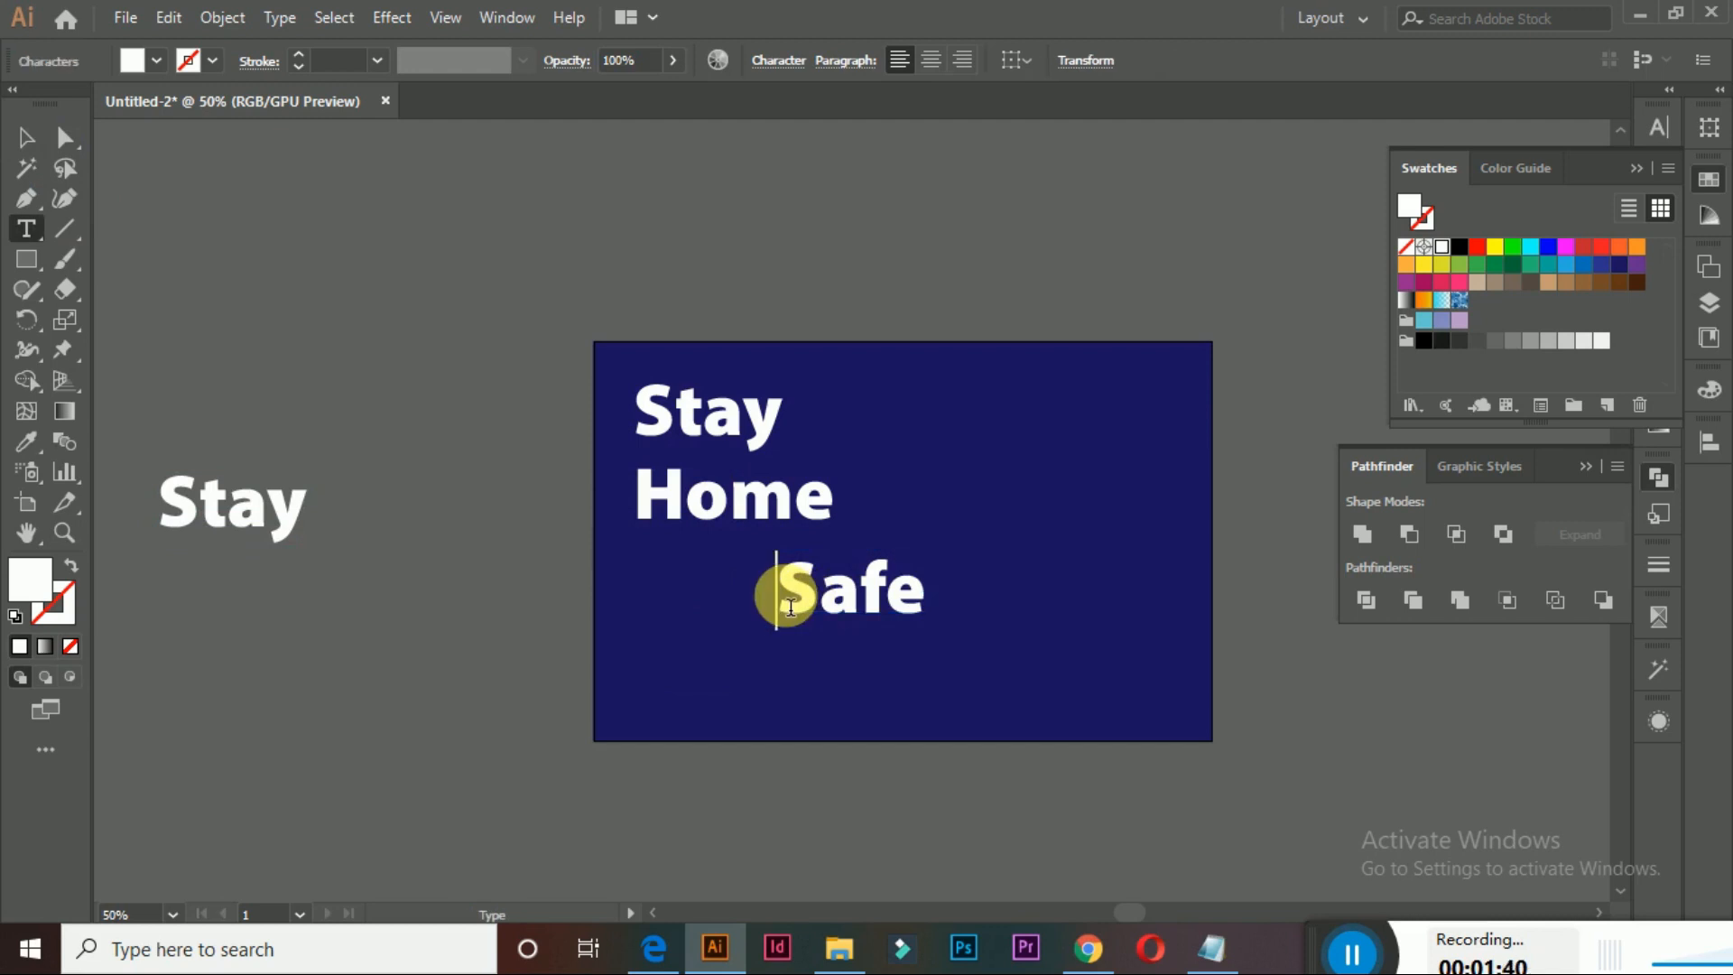
text(Sa)
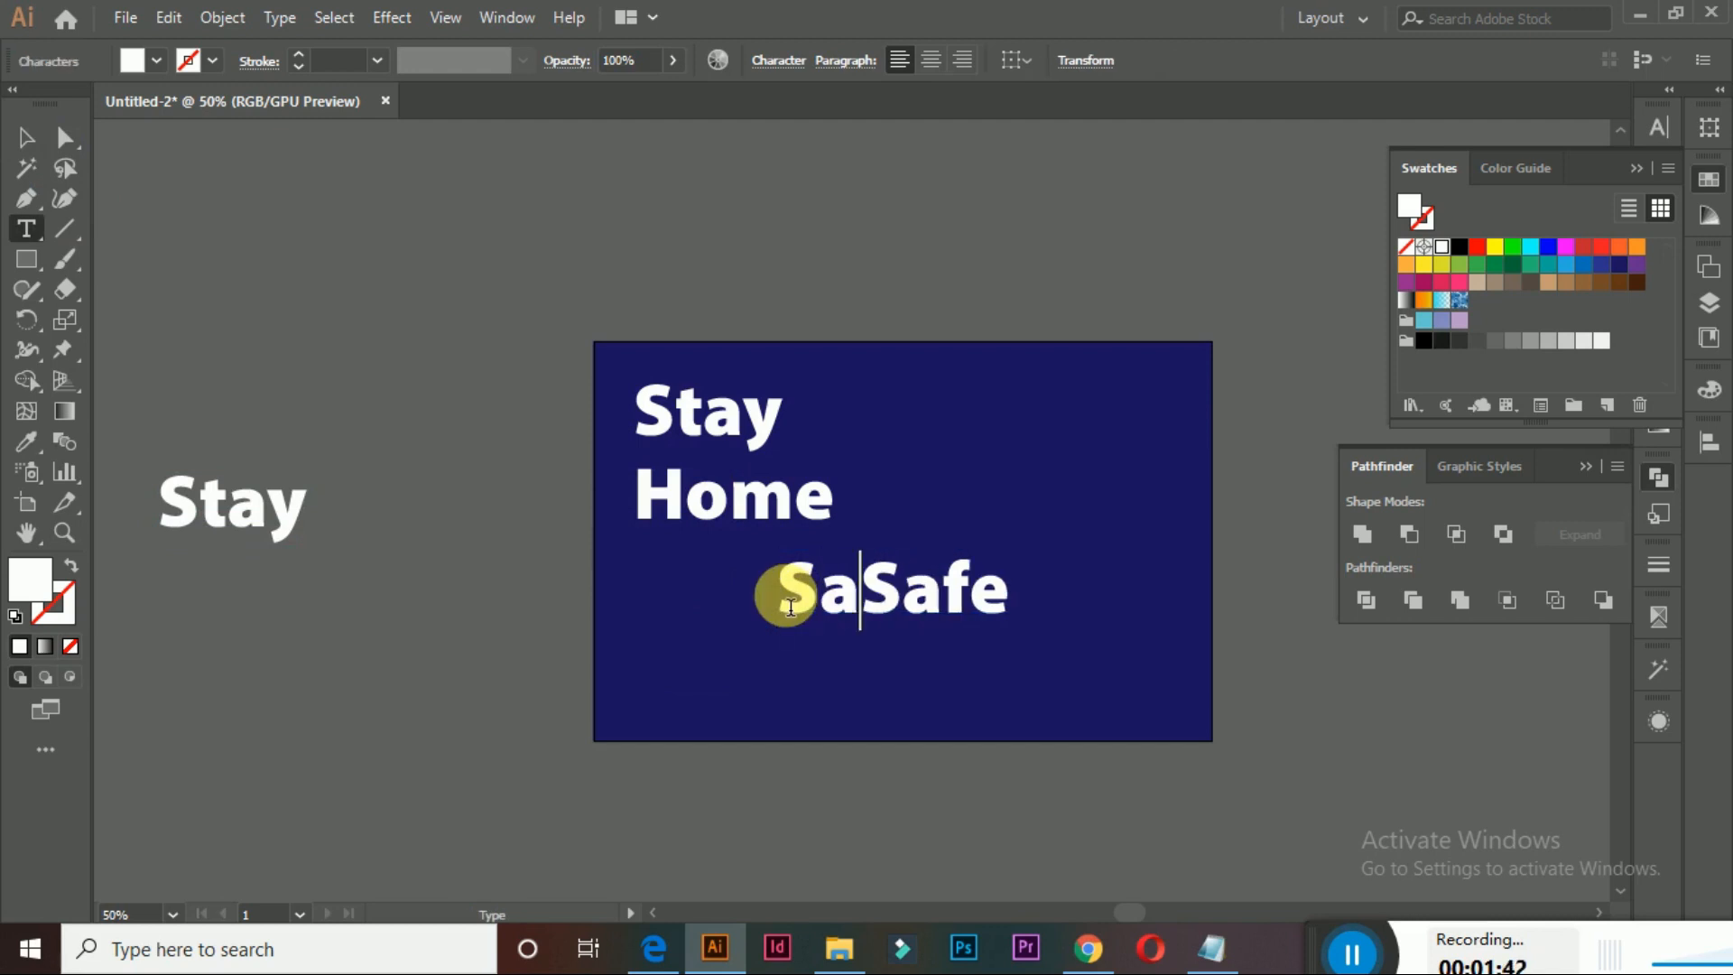
key(BackSpace)
text(tay)
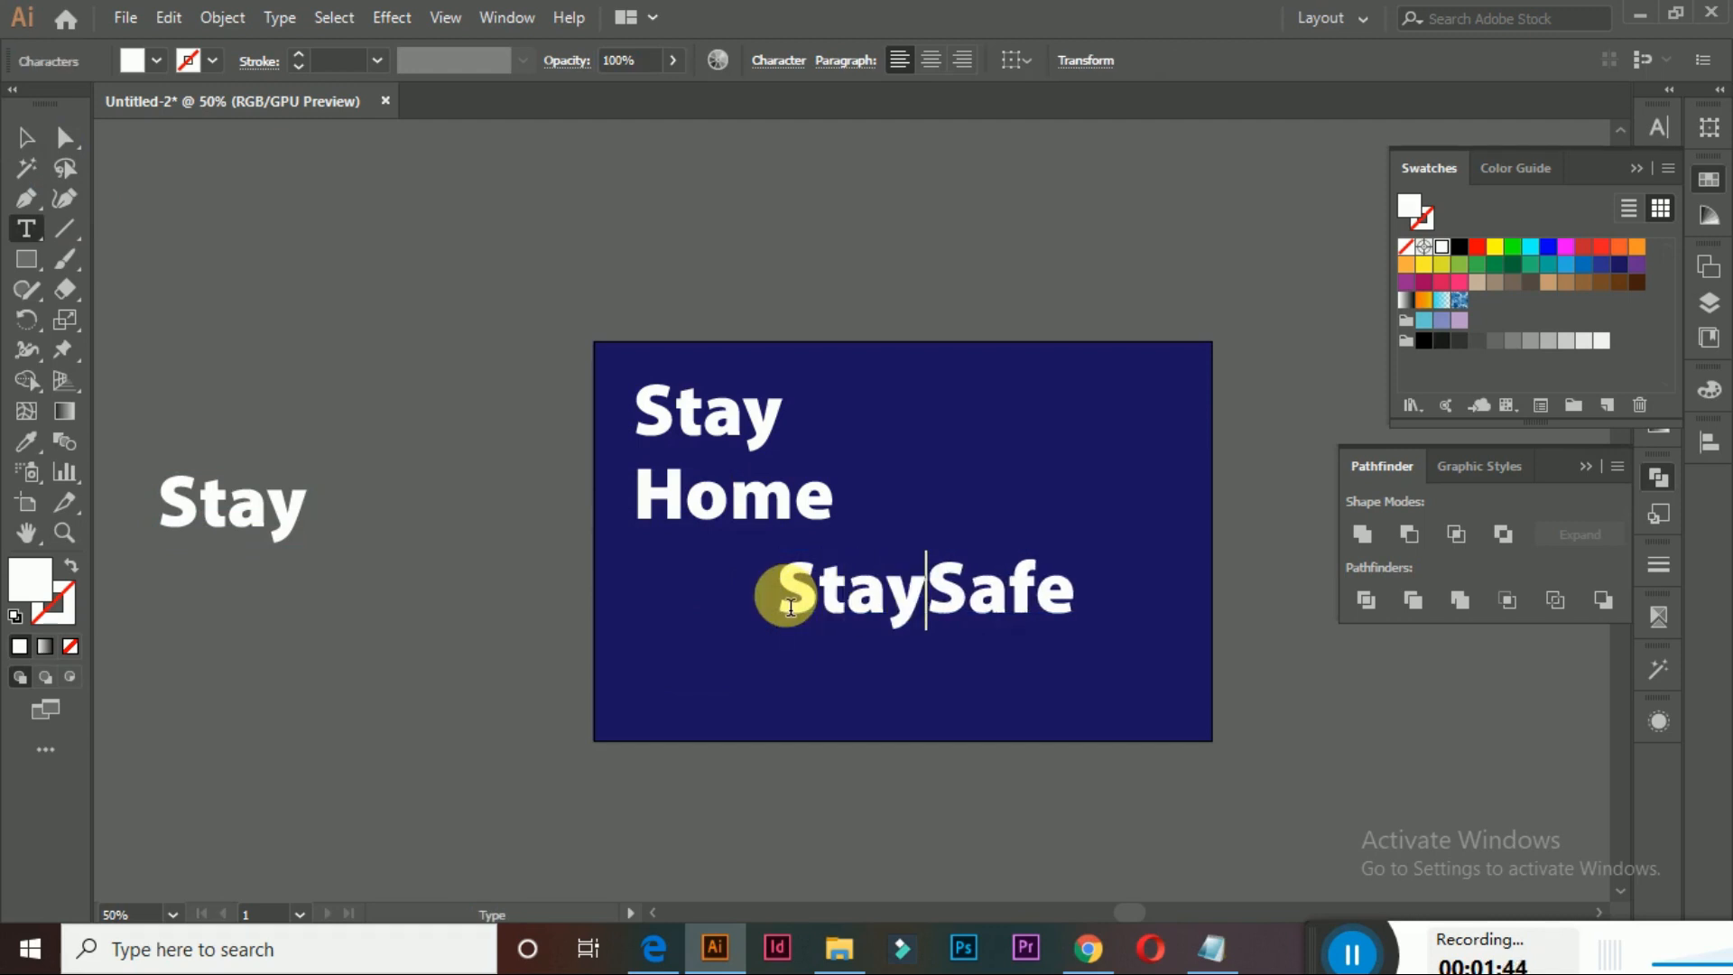
click(25, 138)
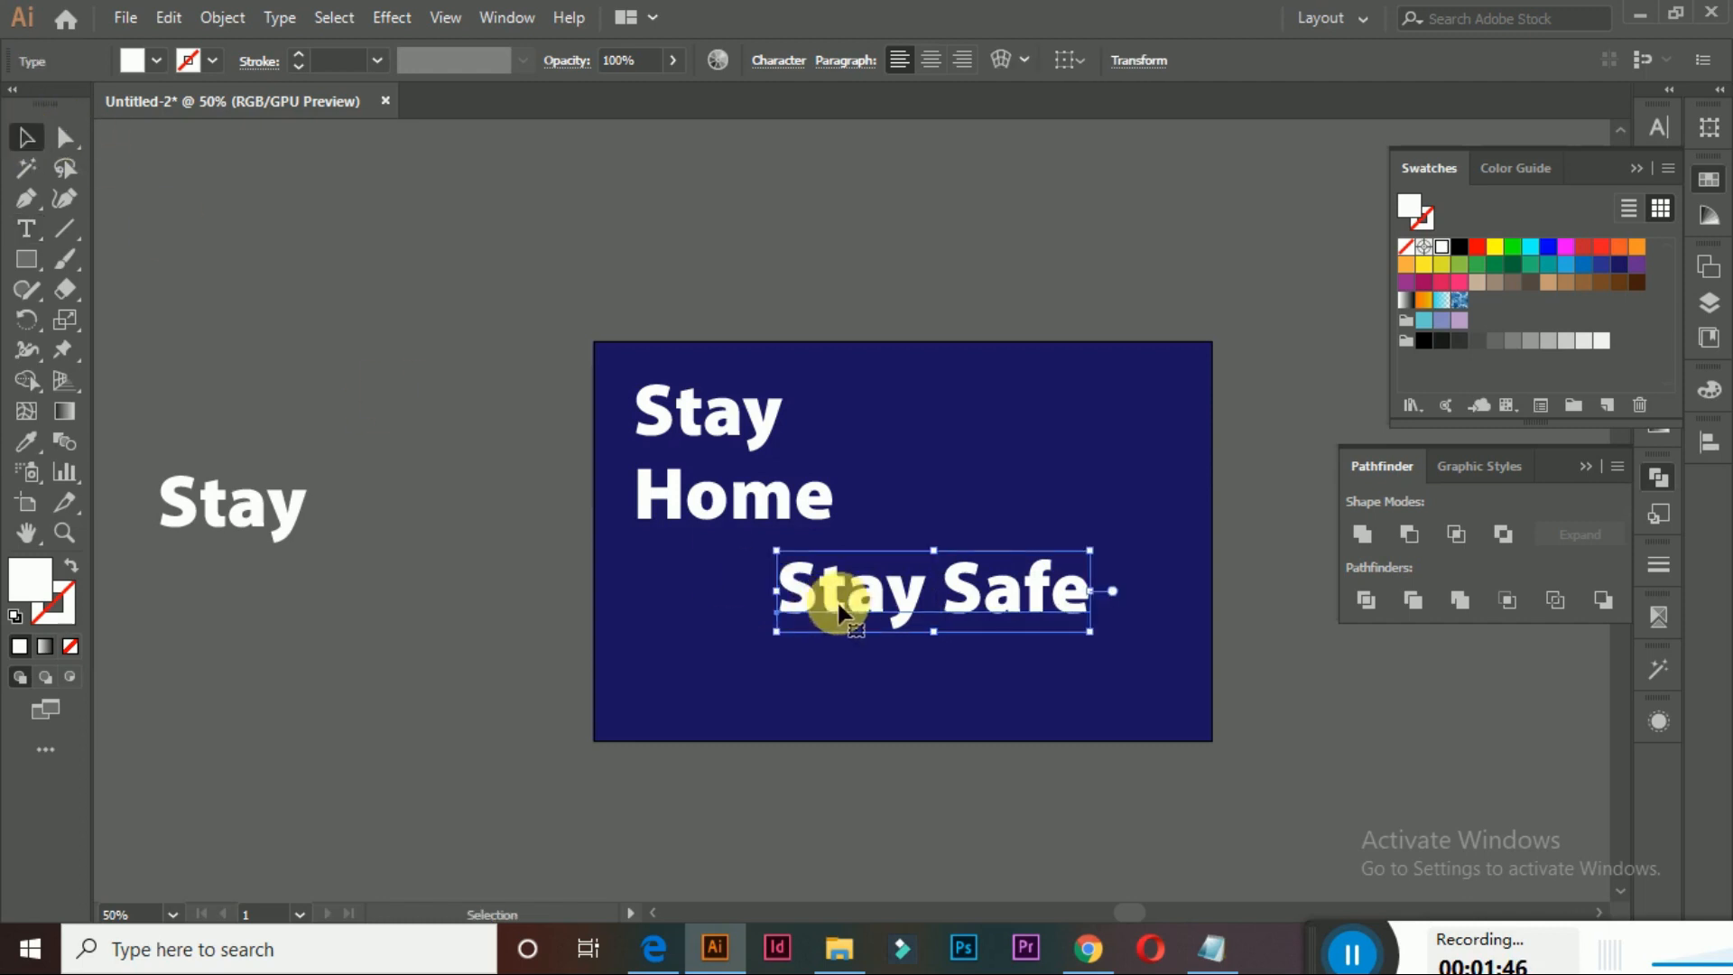
Left-align "Stay Safe" under "Home" and enlarge both lines together, moving the first "Stay" down slightly to close the gap
mouse_move(837, 600)
mouse_down()
mouse_move(706, 580)
mouse_move(829, 612)
mouse_up()
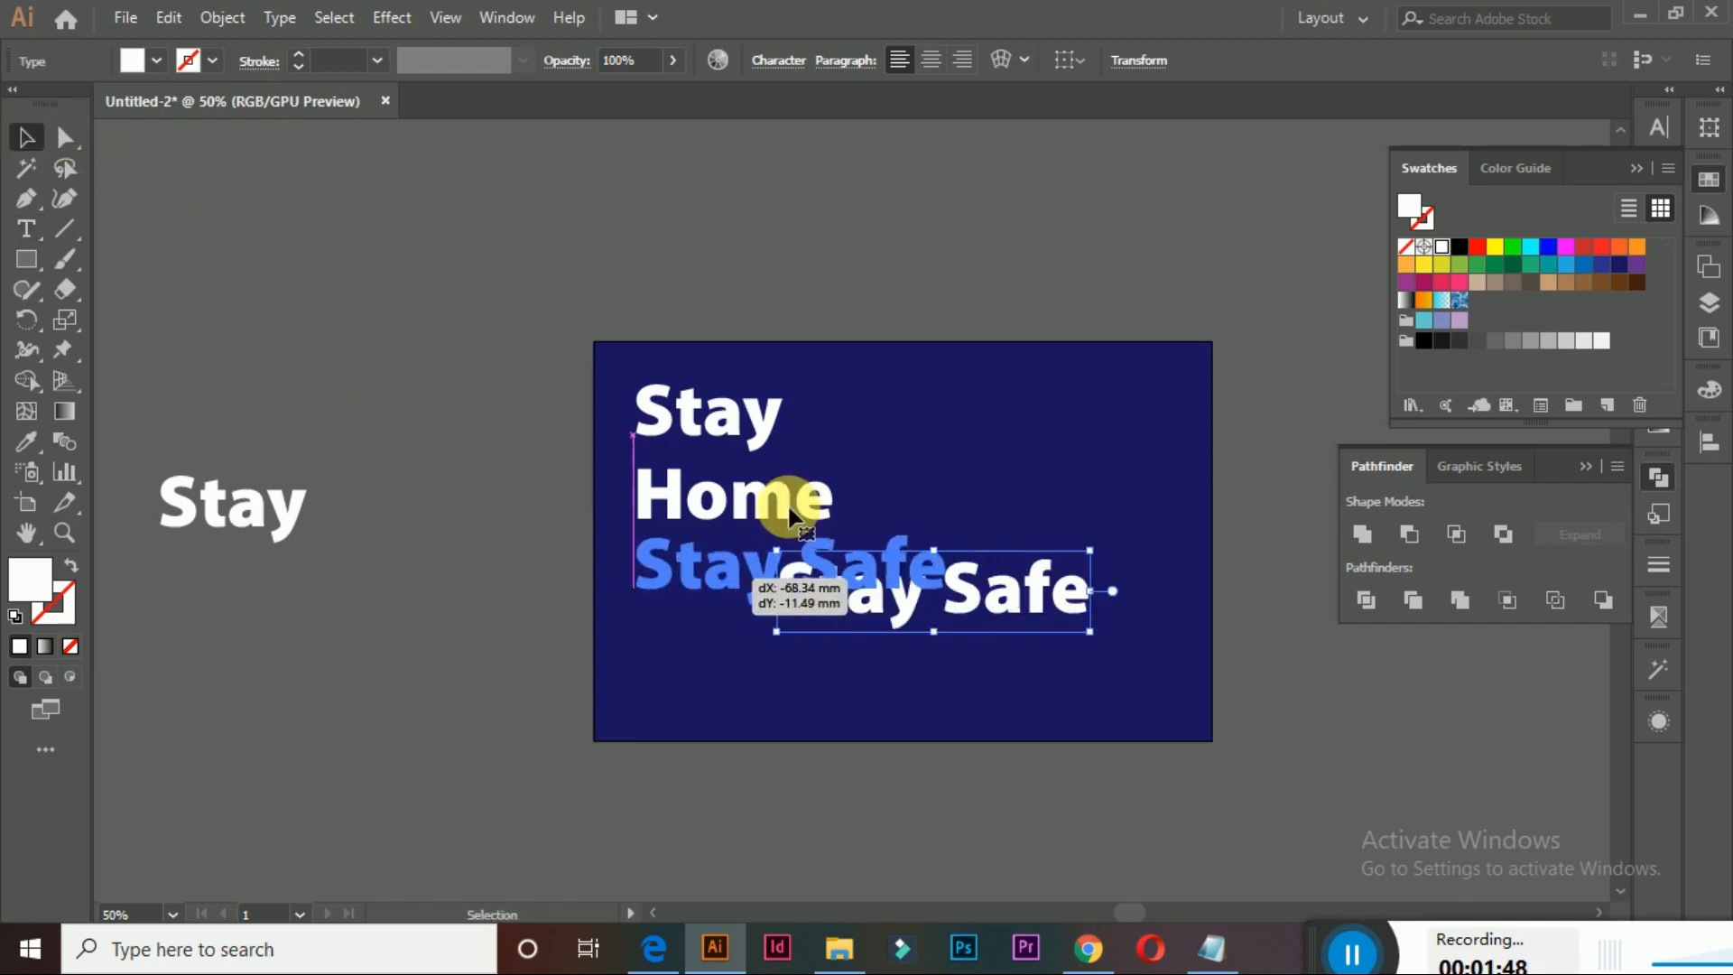
shift+click(793, 497)
drag(959, 600, 1210, 708)
drag(774, 417, 765, 429)
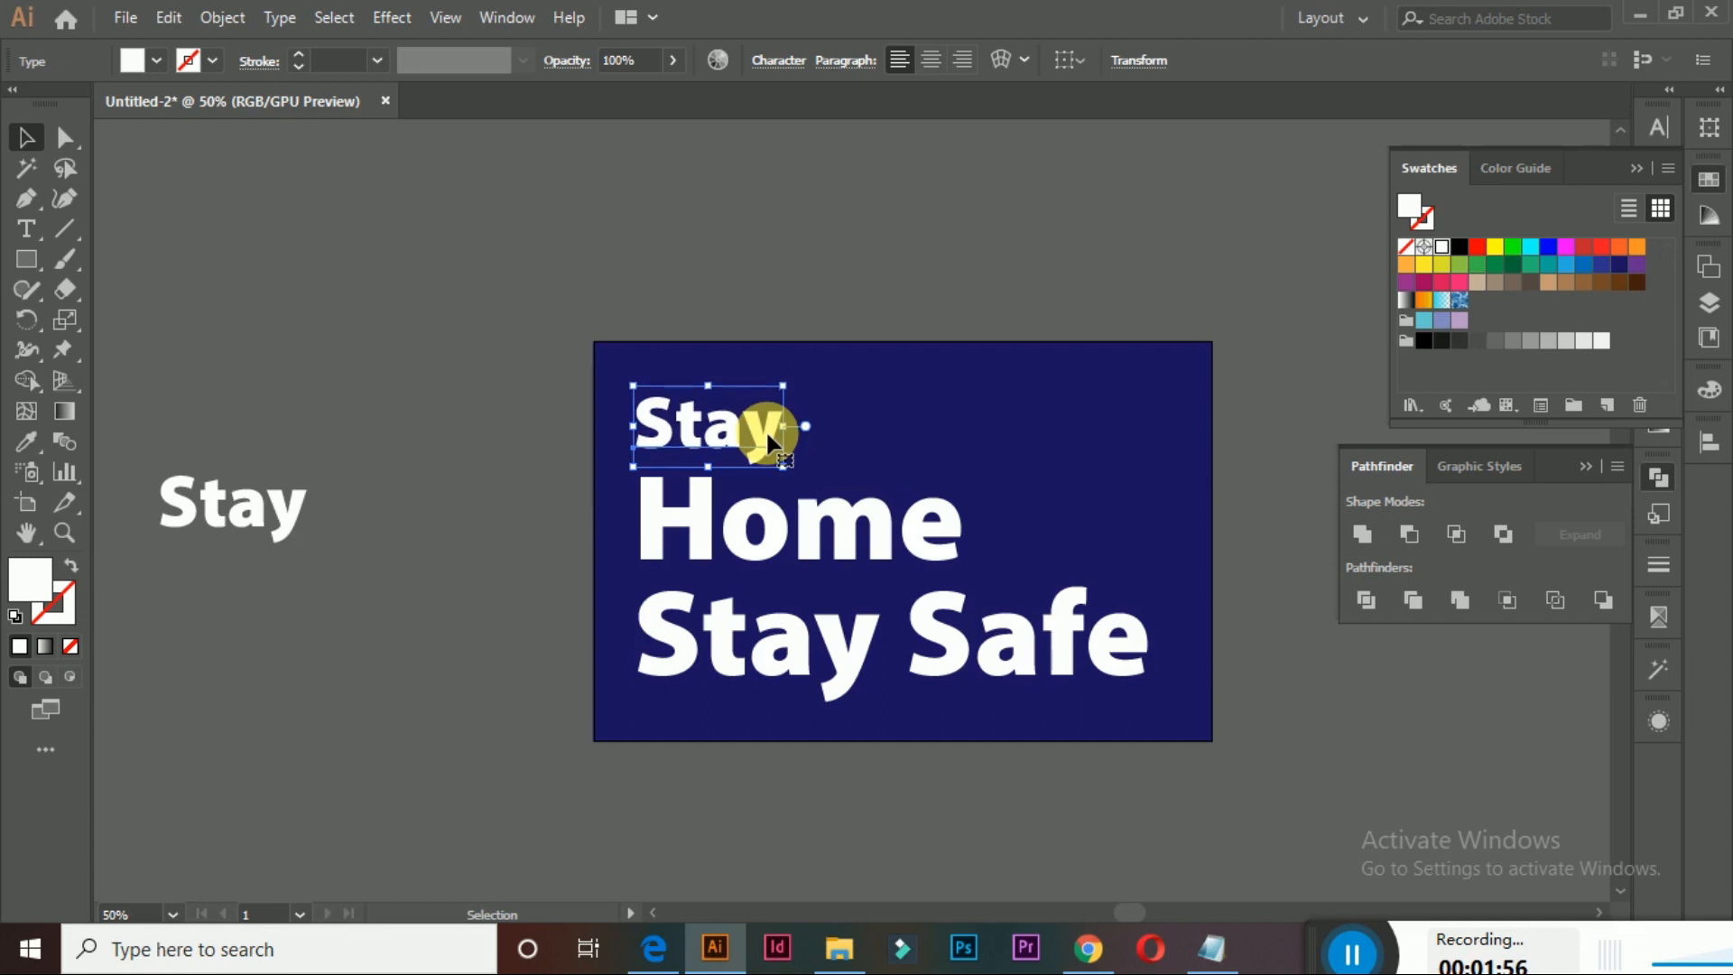
click(791, 285)
Draw a straight 45° diagonal line with the Pen tool from the rectangle's upper edge down across "Home" and the lower "Stay"
key(z)
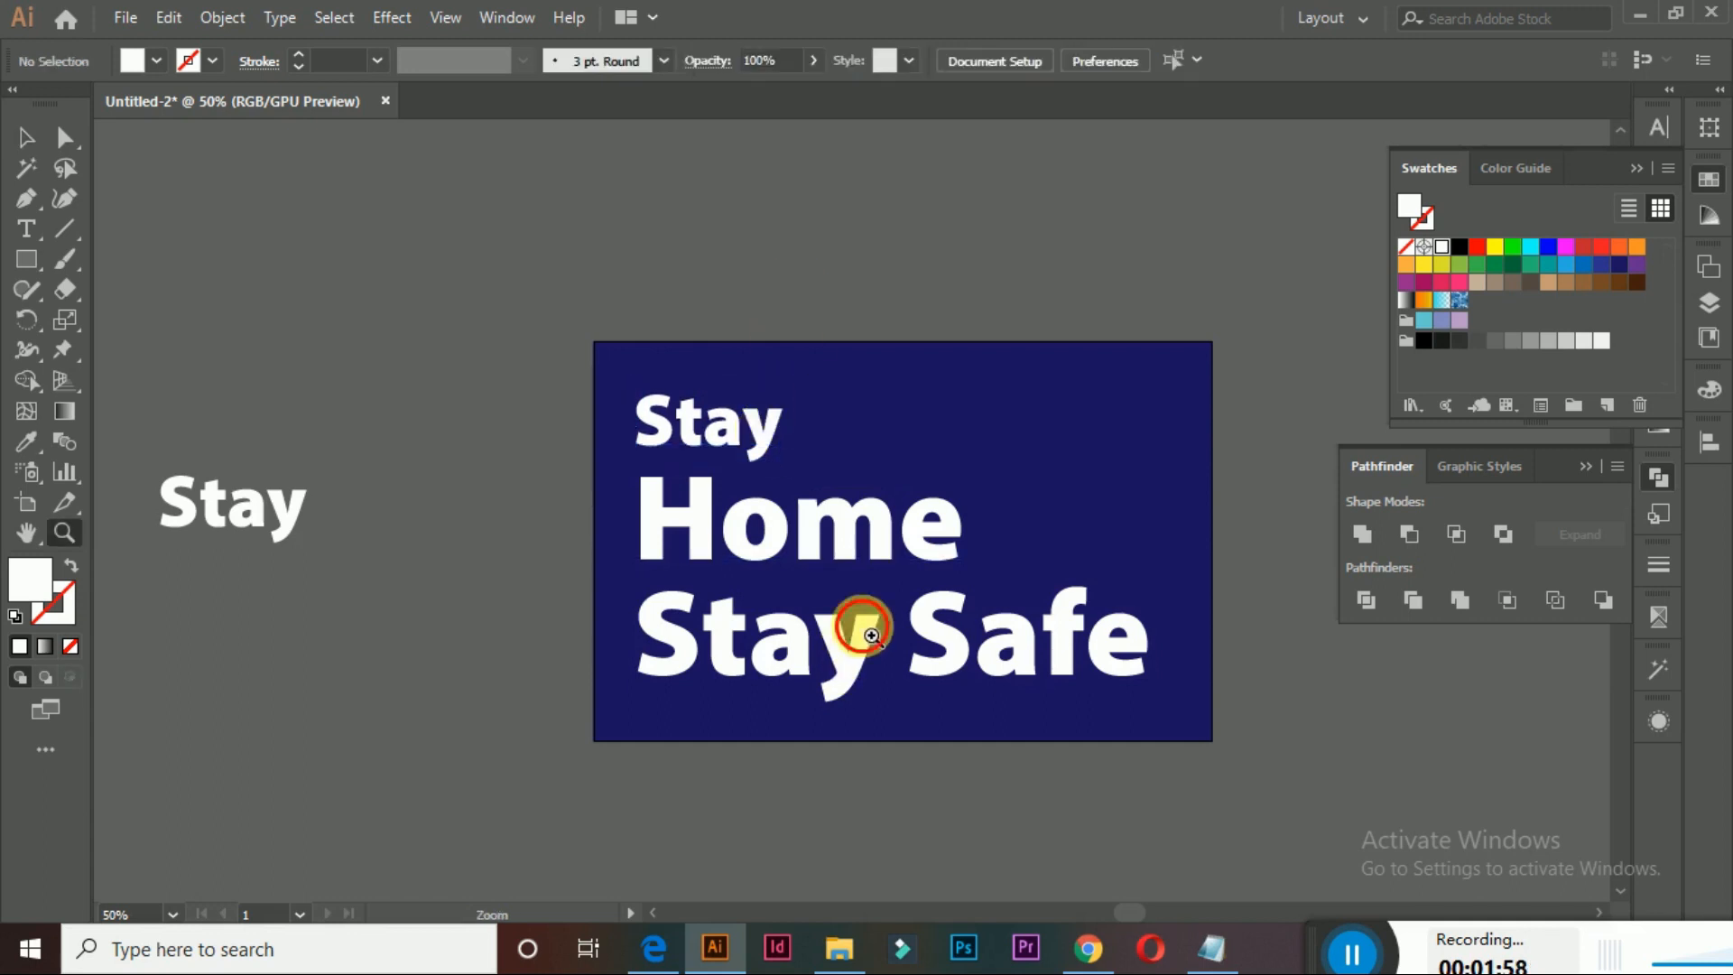
click(862, 626)
drag(873, 506, 846, 553)
click(29, 203)
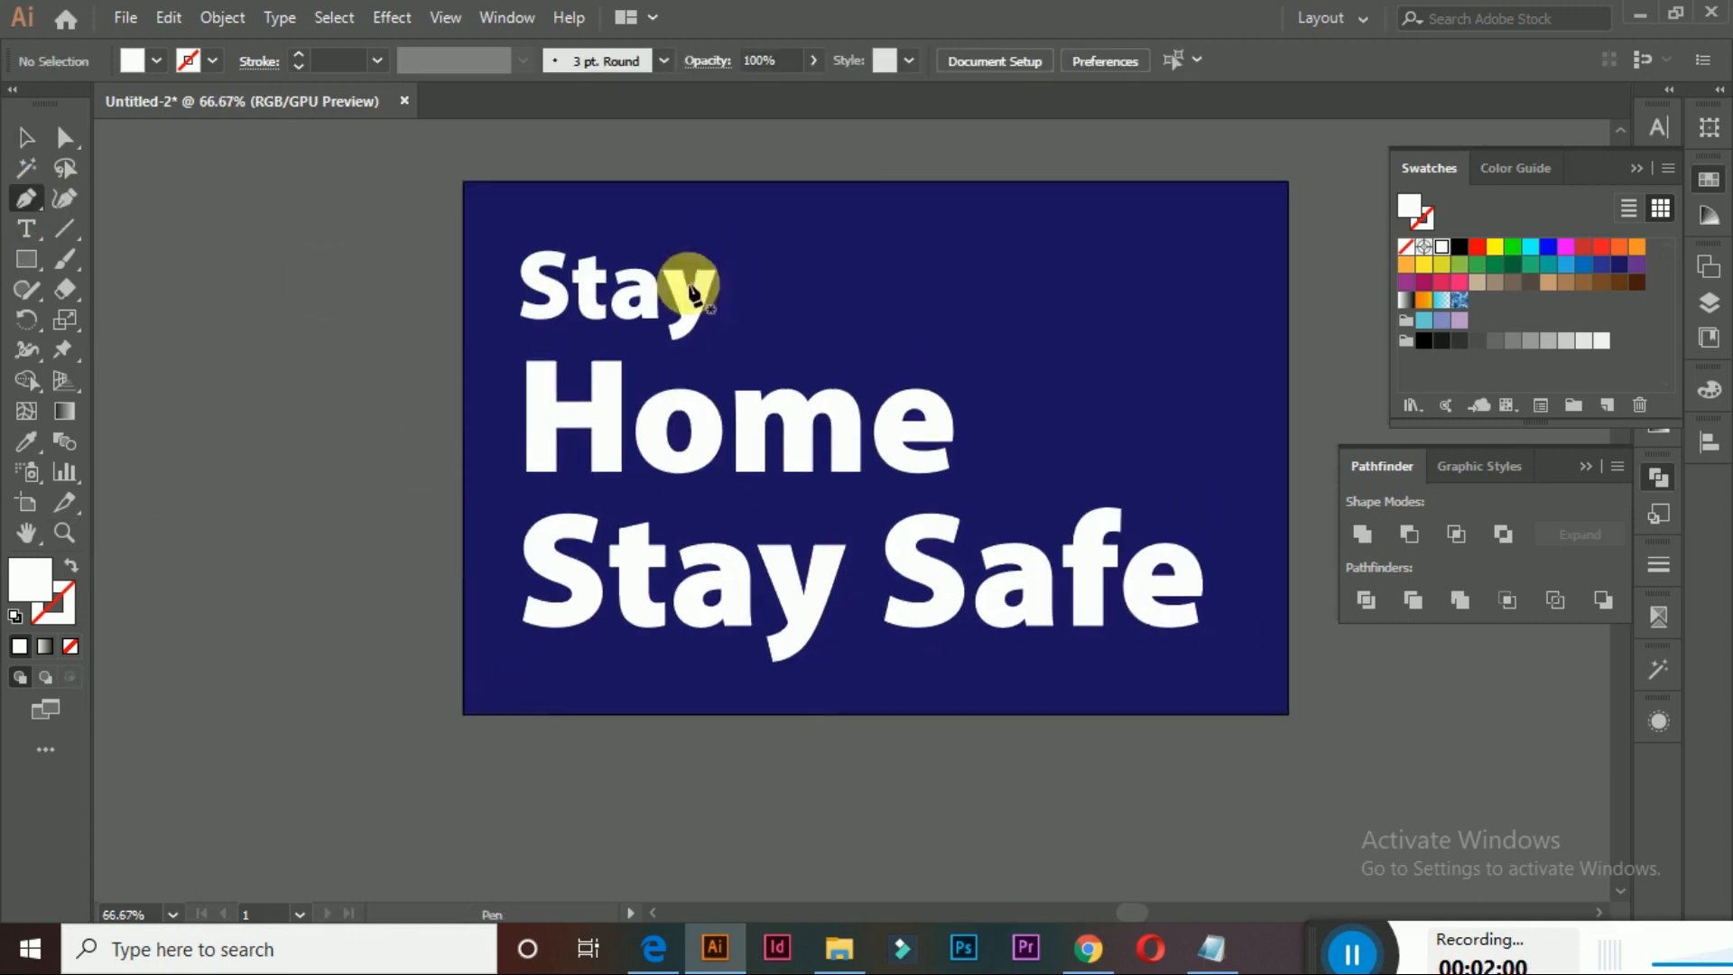
click(875, 192)
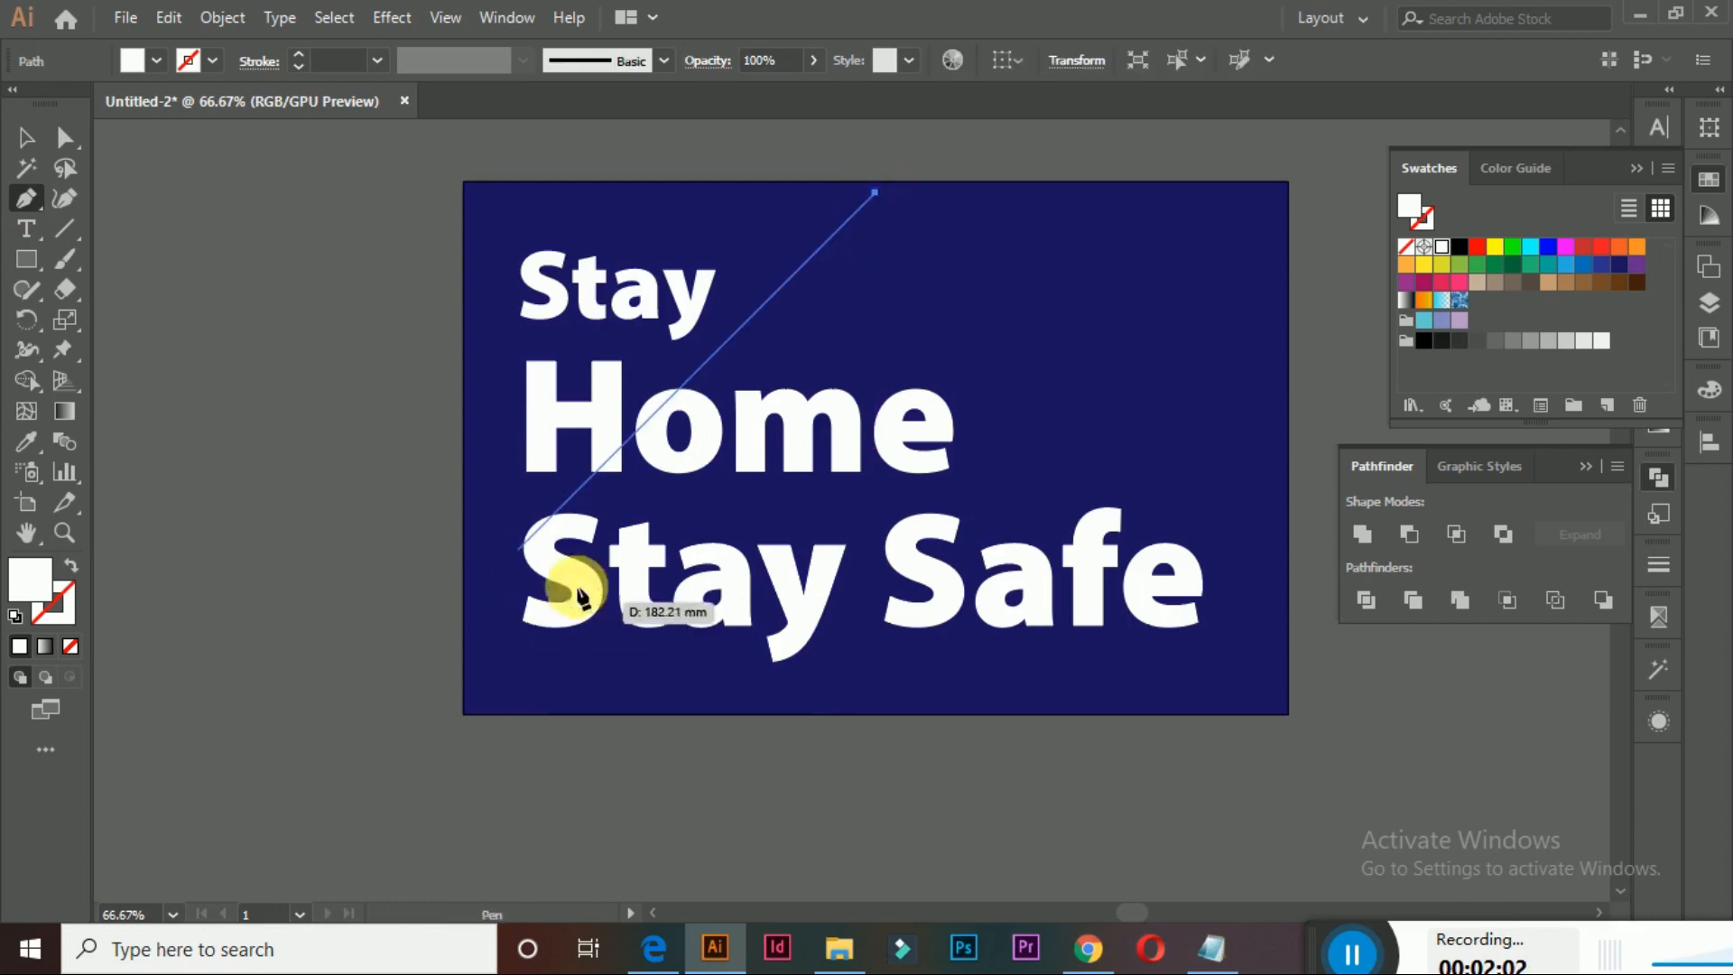
click(515, 603)
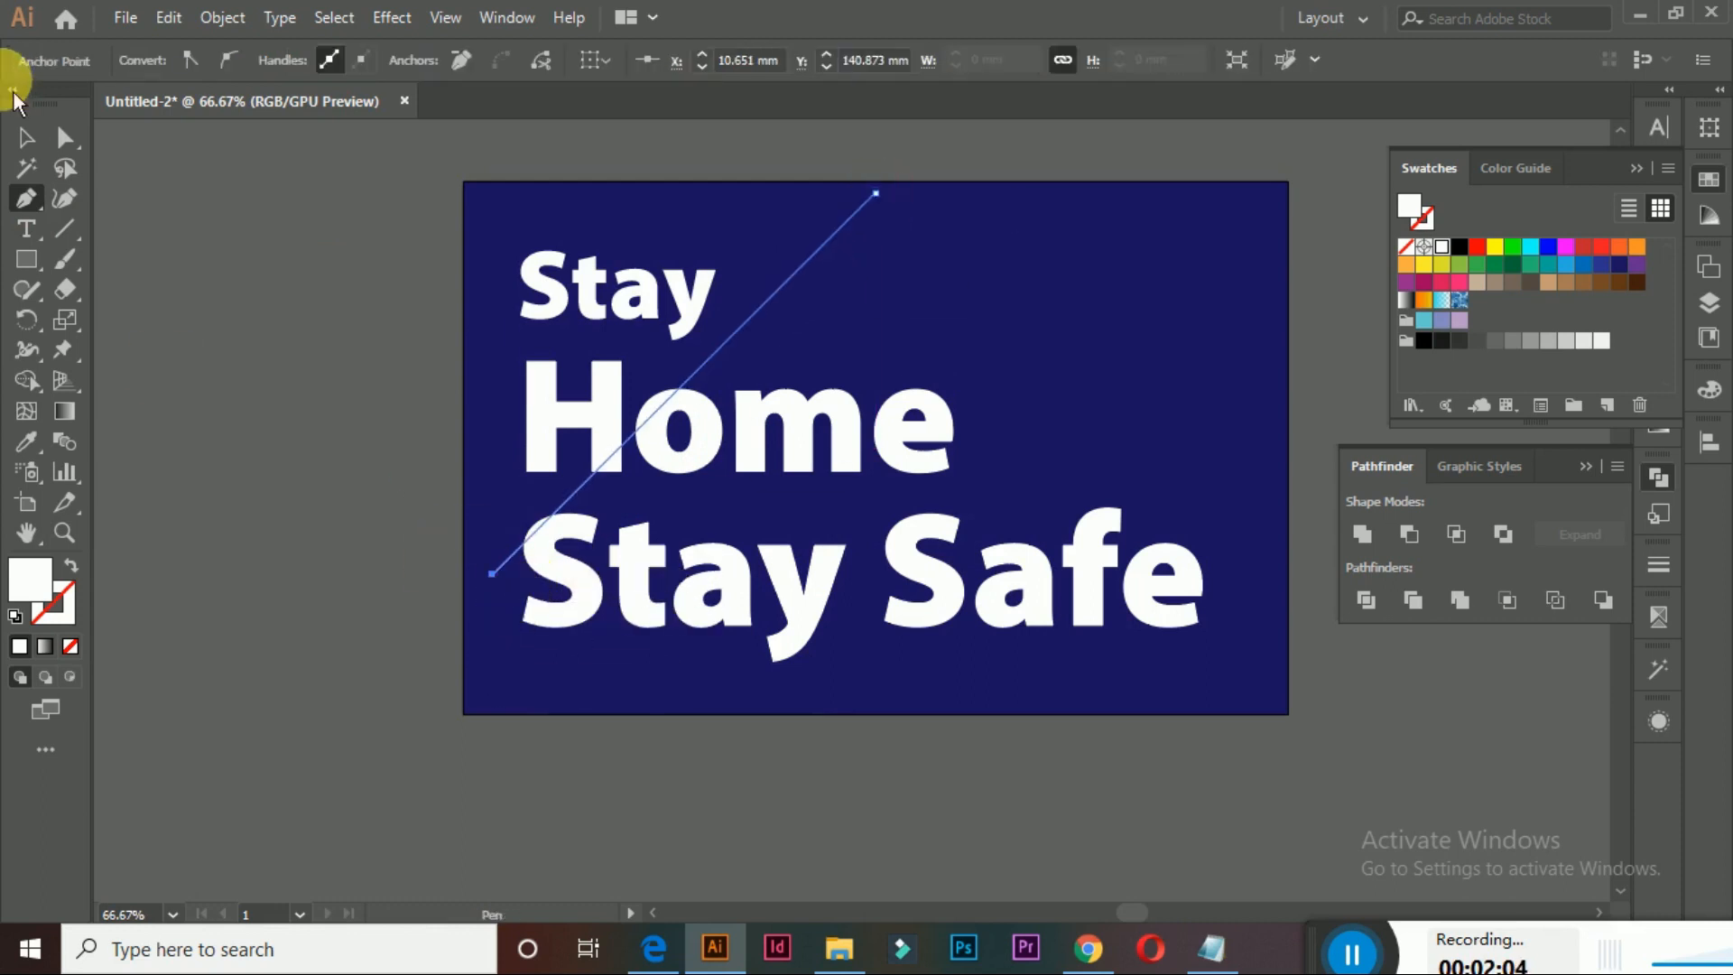
Reposition the diagonal line over "Home" and "Stay", duplicate it across "Safe", and shorten both lines
click(26, 137)
click(728, 375)
drag(742, 325, 763, 422)
drag(827, 366, 1159, 382)
drag(1219, 307, 1084, 440)
click(858, 330)
drag(898, 292, 838, 352)
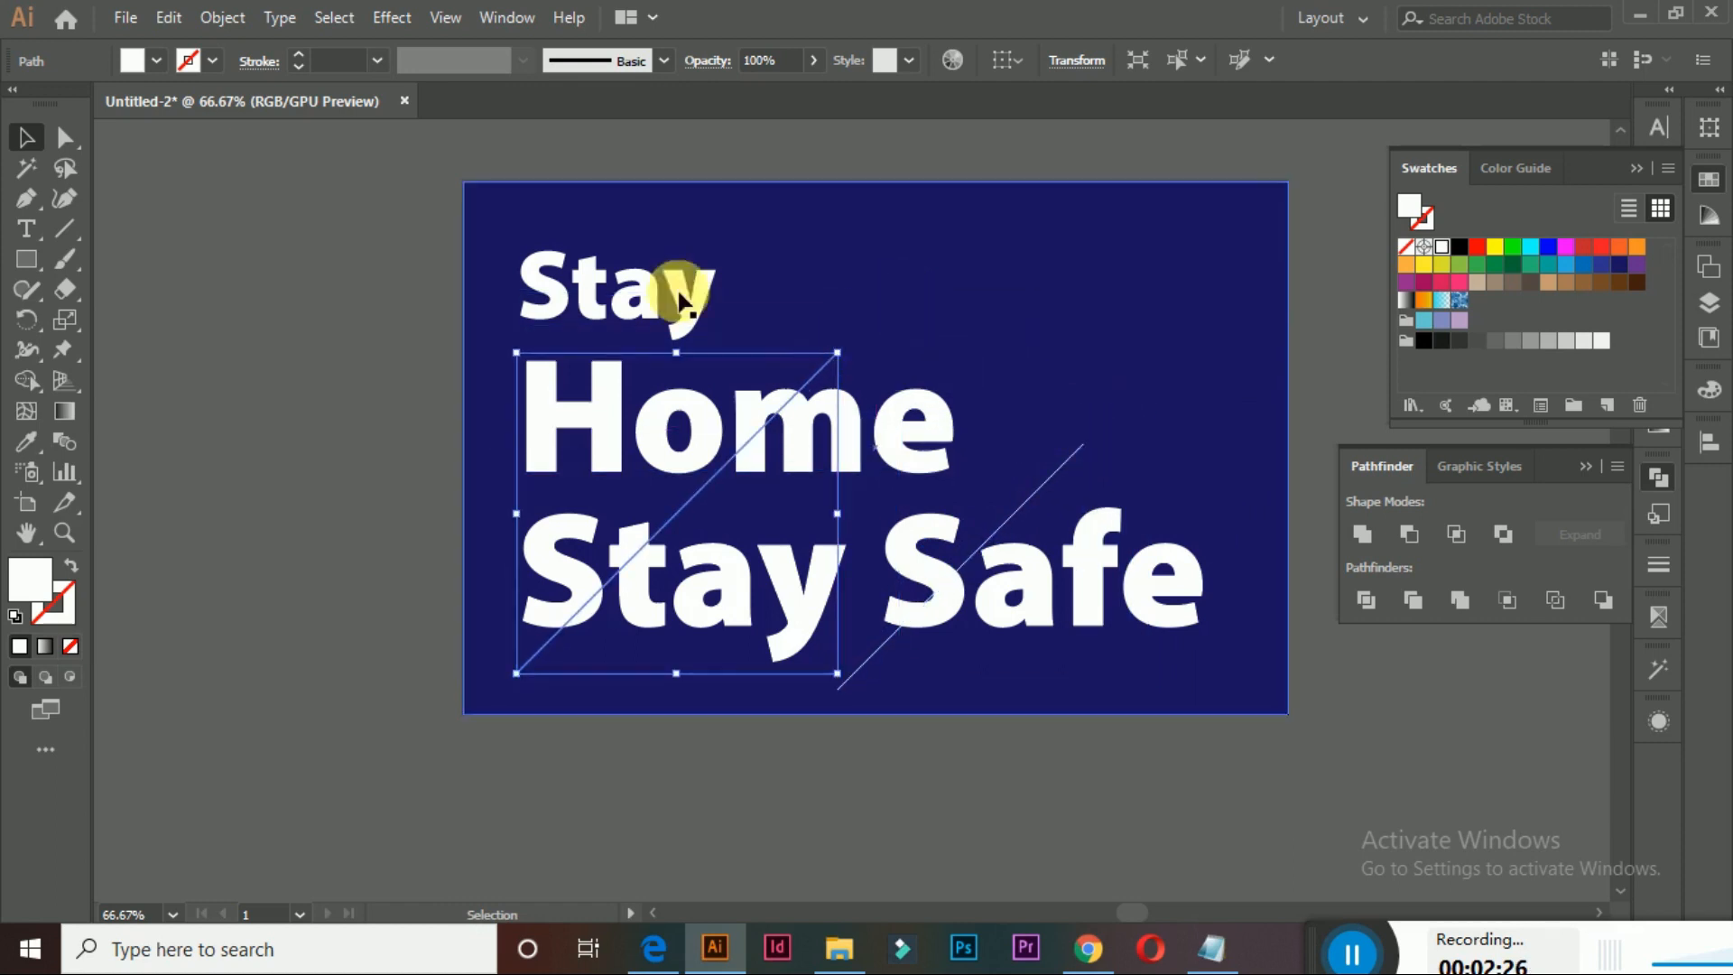
Convert the three text lines "Stay", "Home" and "Stay Safe" to outlines
click(258, 309)
click(631, 322)
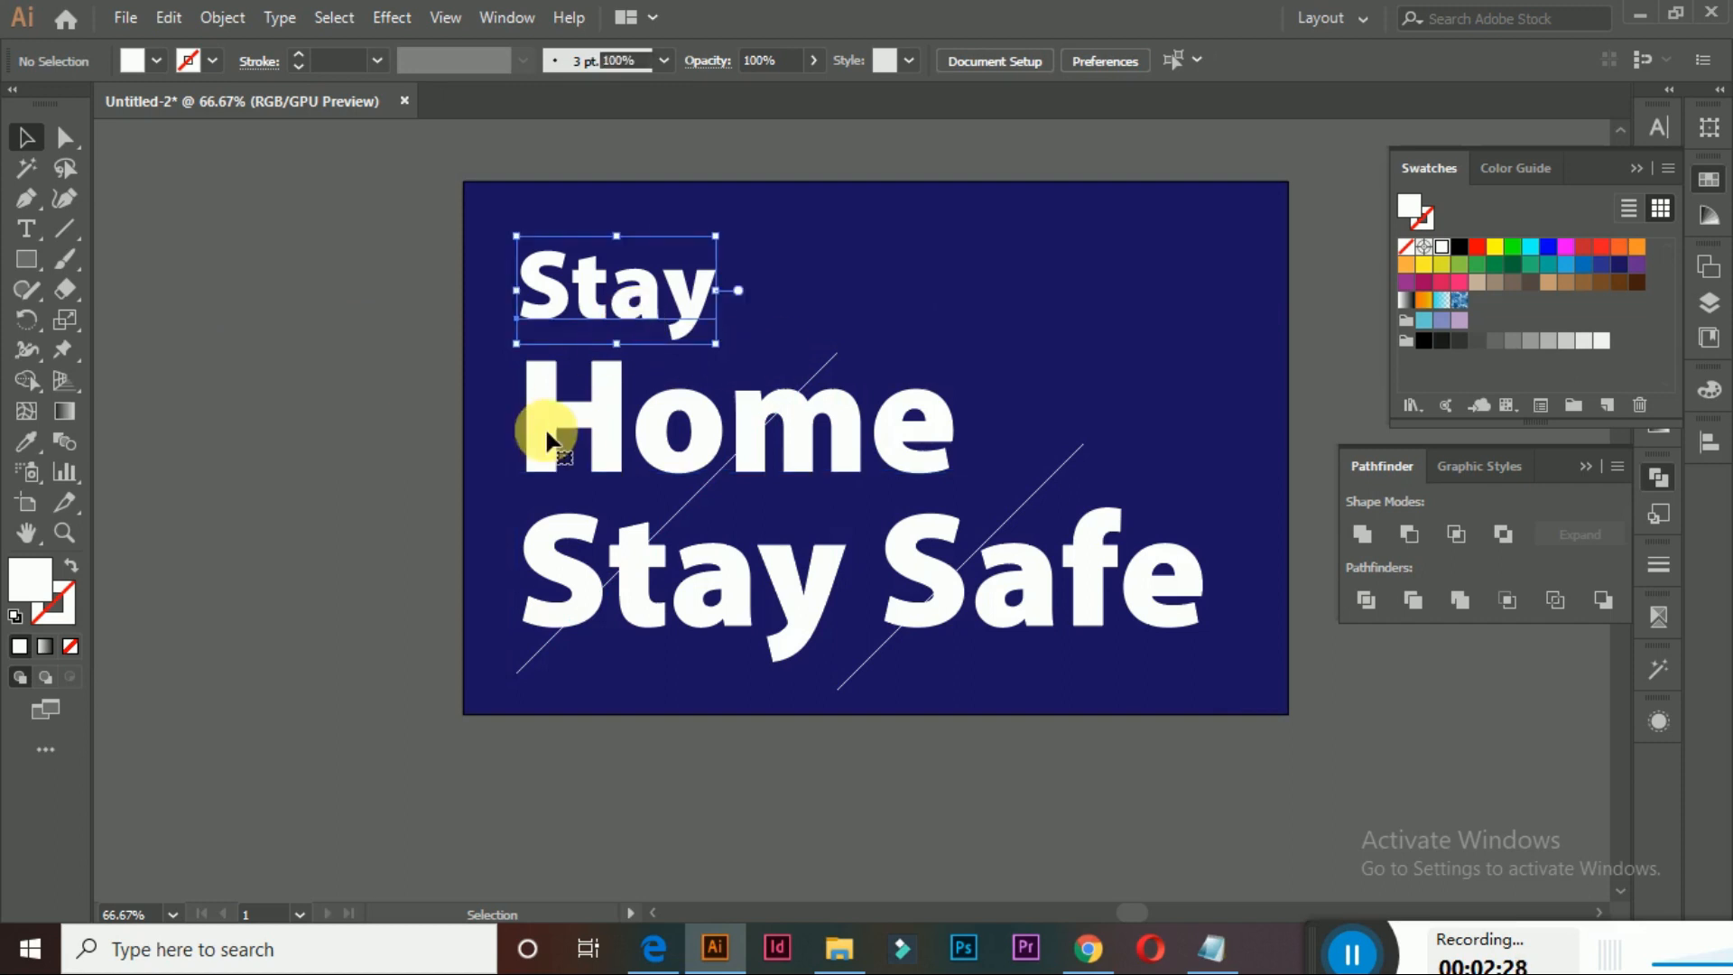
shift+click(555, 547)
shift+click(559, 468)
right_click(562, 470)
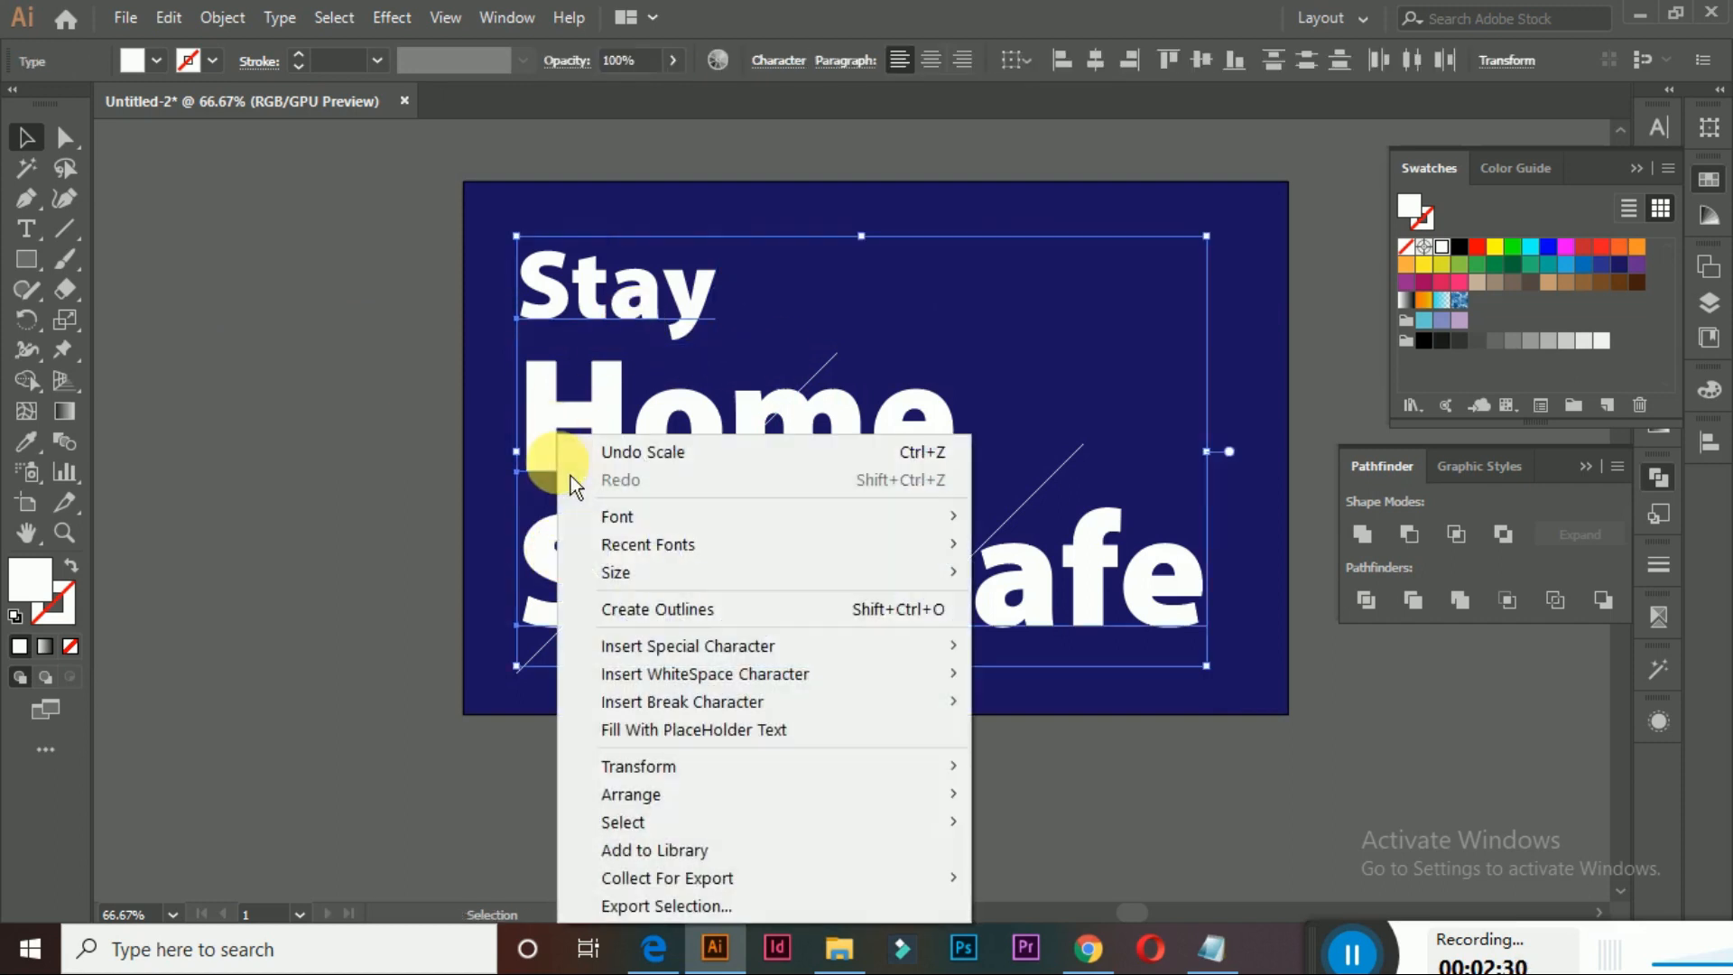
click(645, 628)
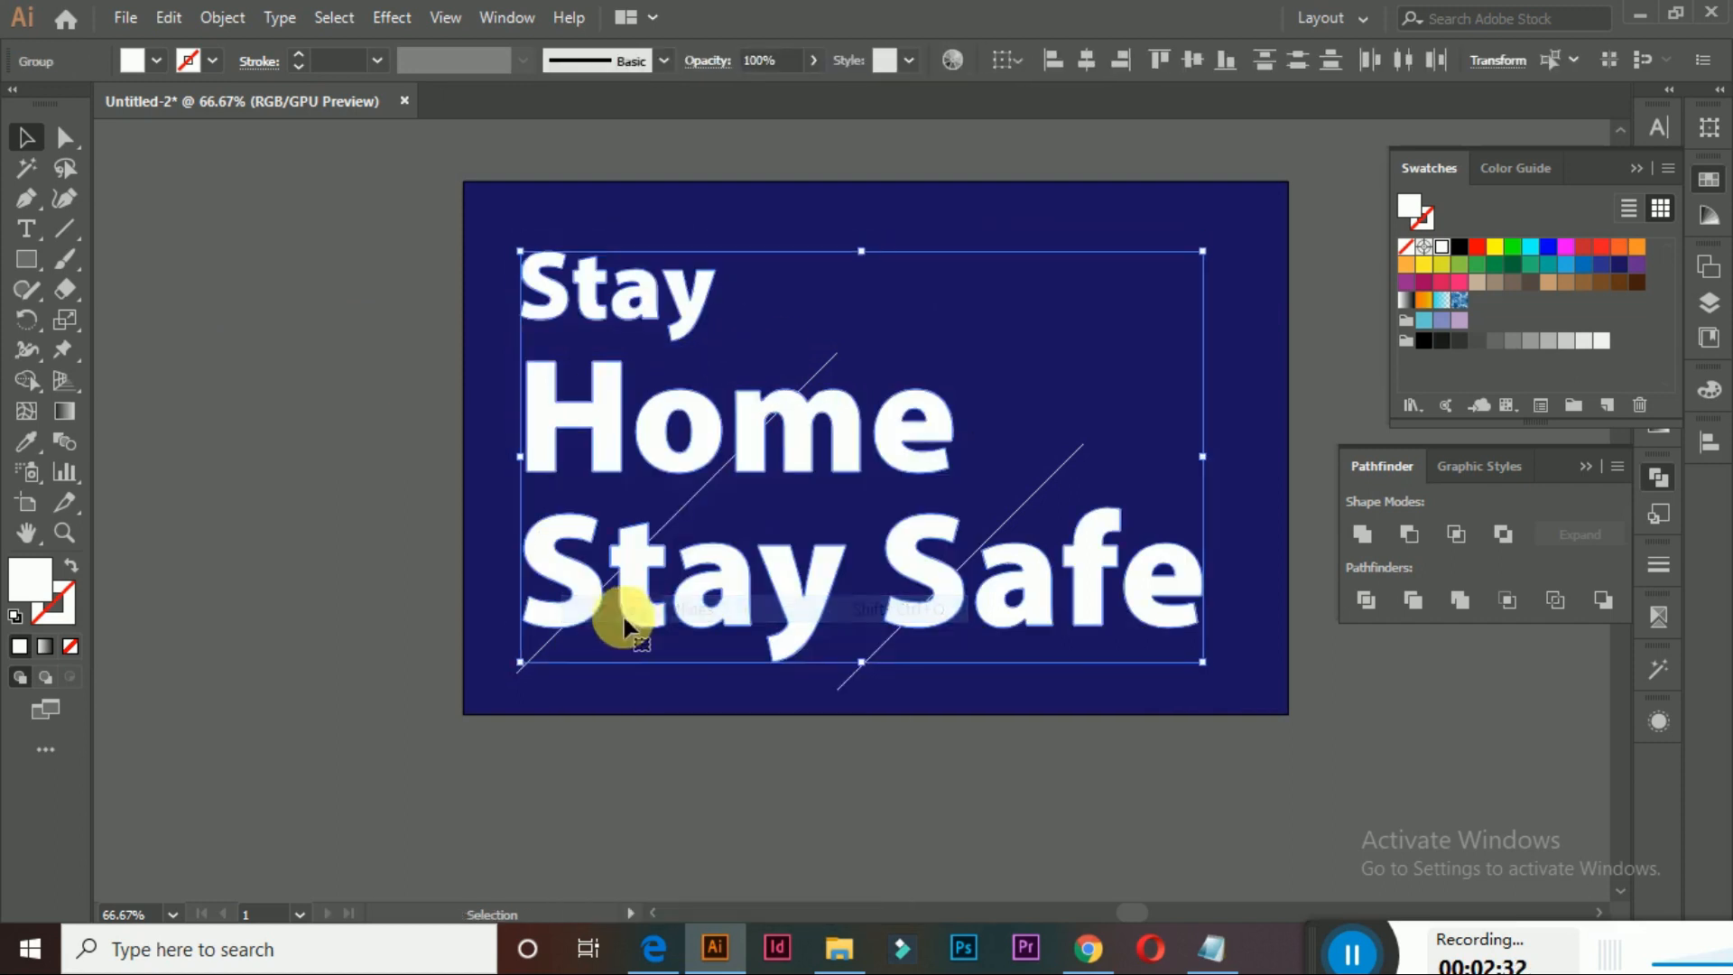
click(352, 482)
Give both diagonal lines a white 2 pt stroke and no fill
click(689, 498)
shift+click(1032, 525)
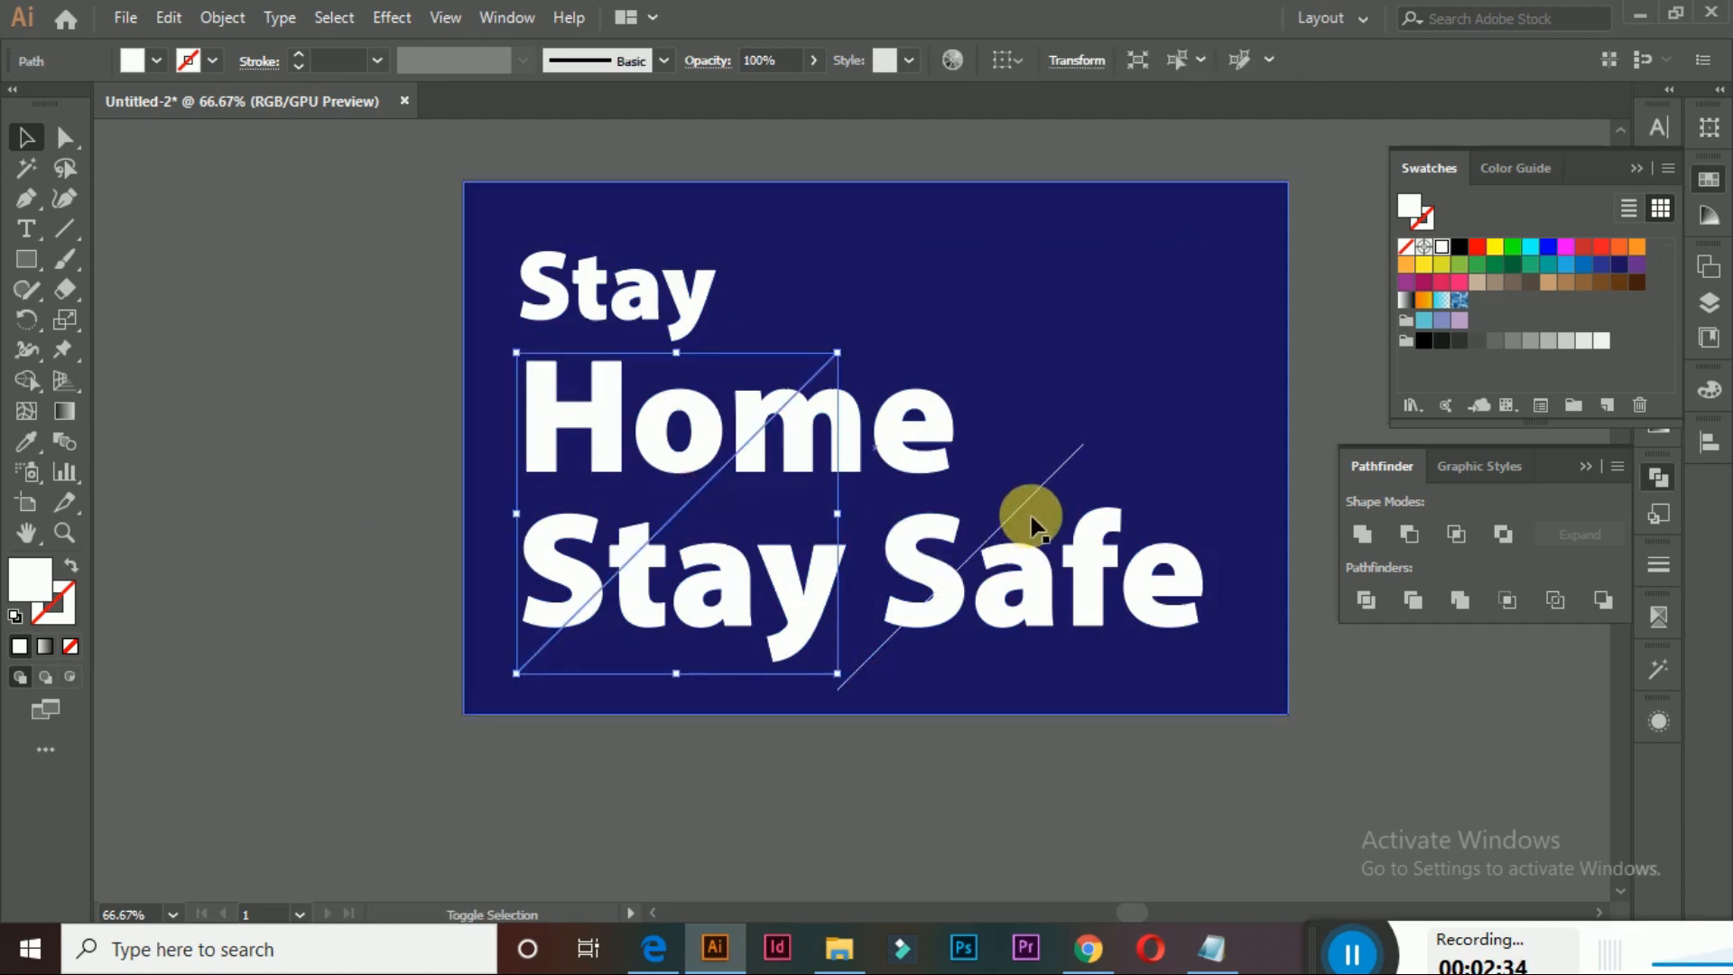
click(153, 72)
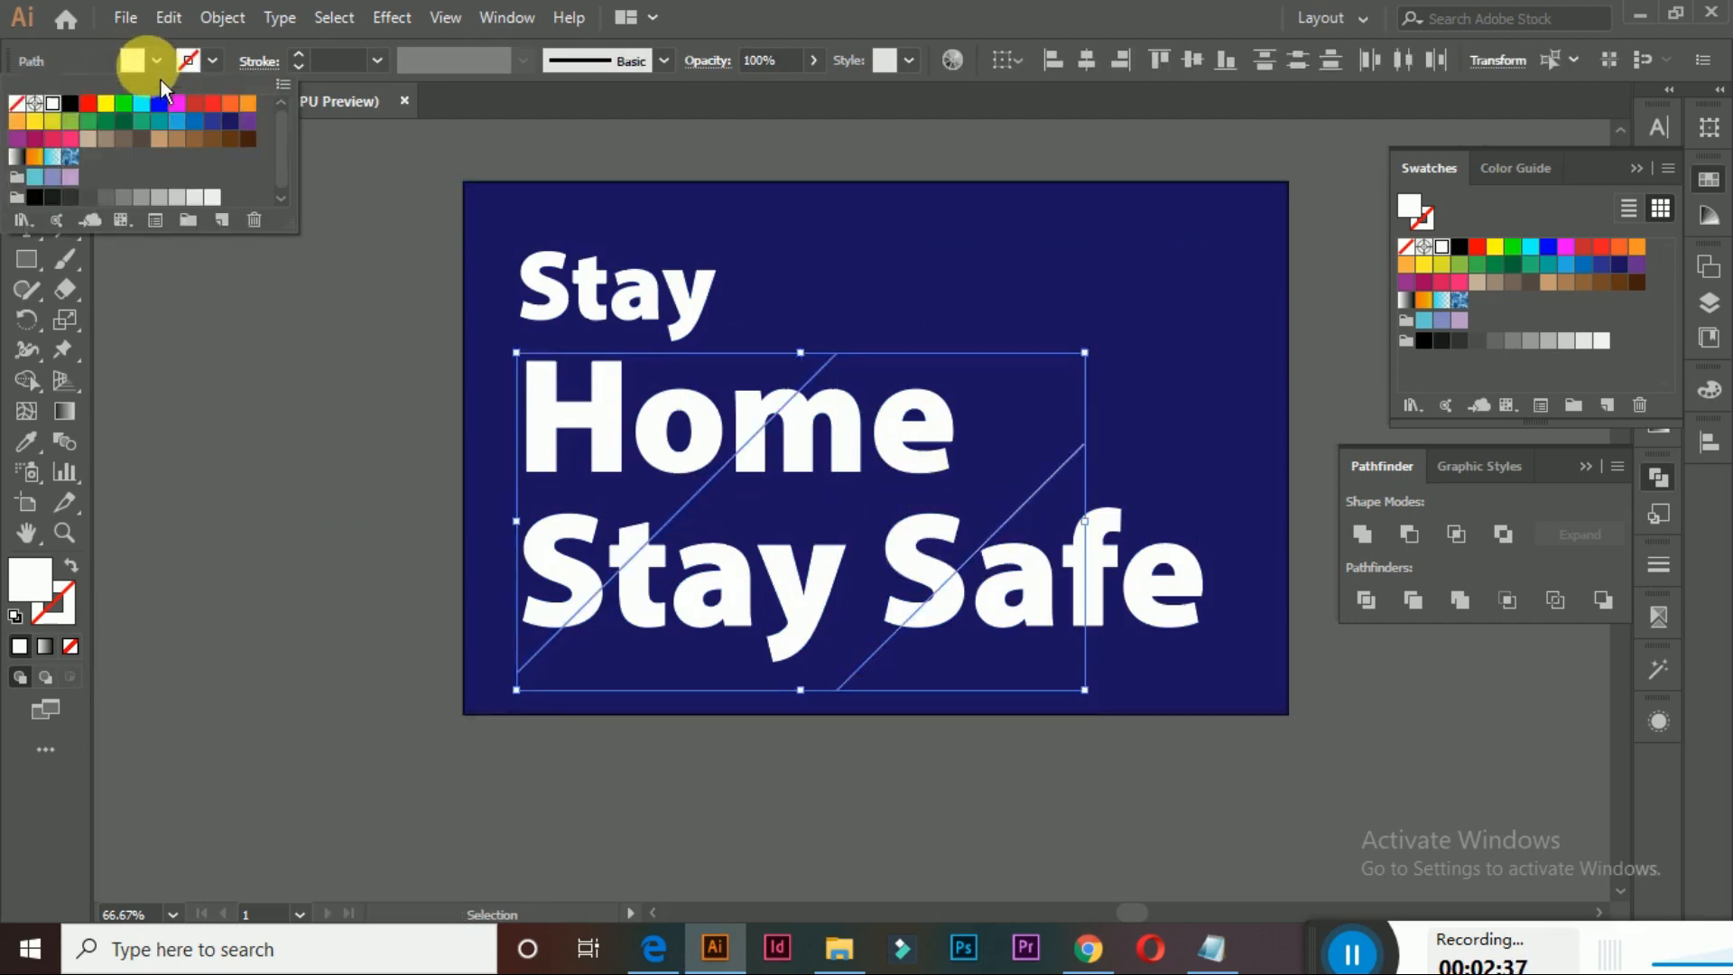
click(219, 66)
click(220, 66)
click(56, 105)
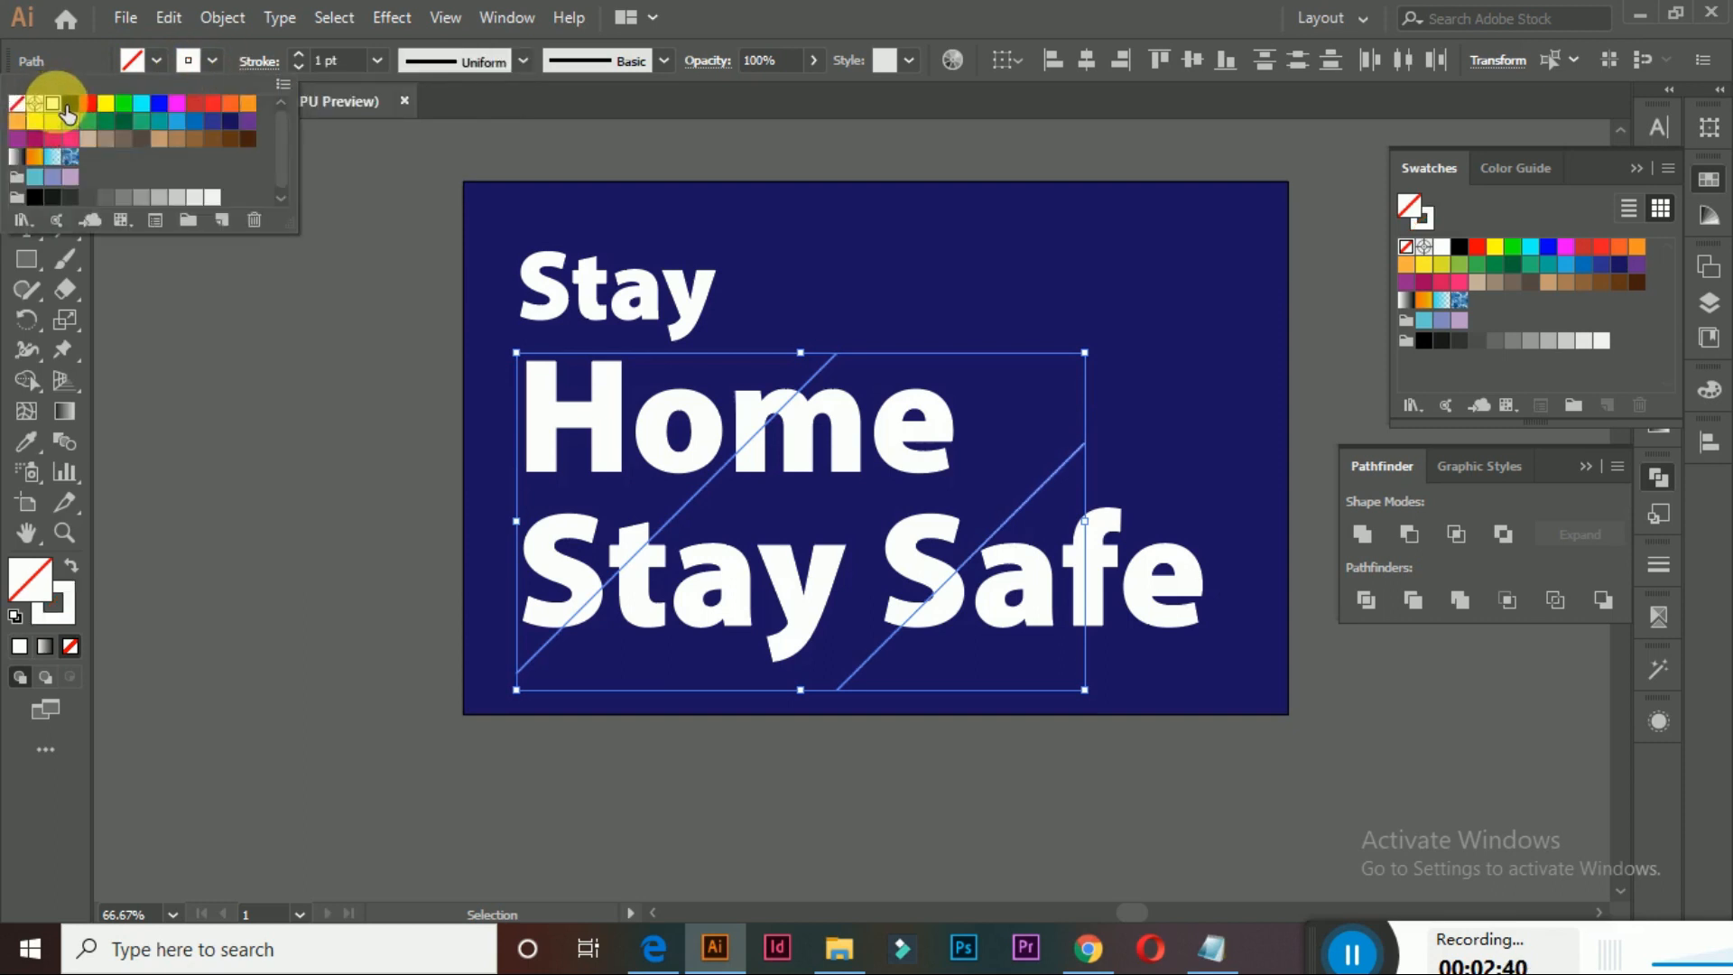
click(309, 79)
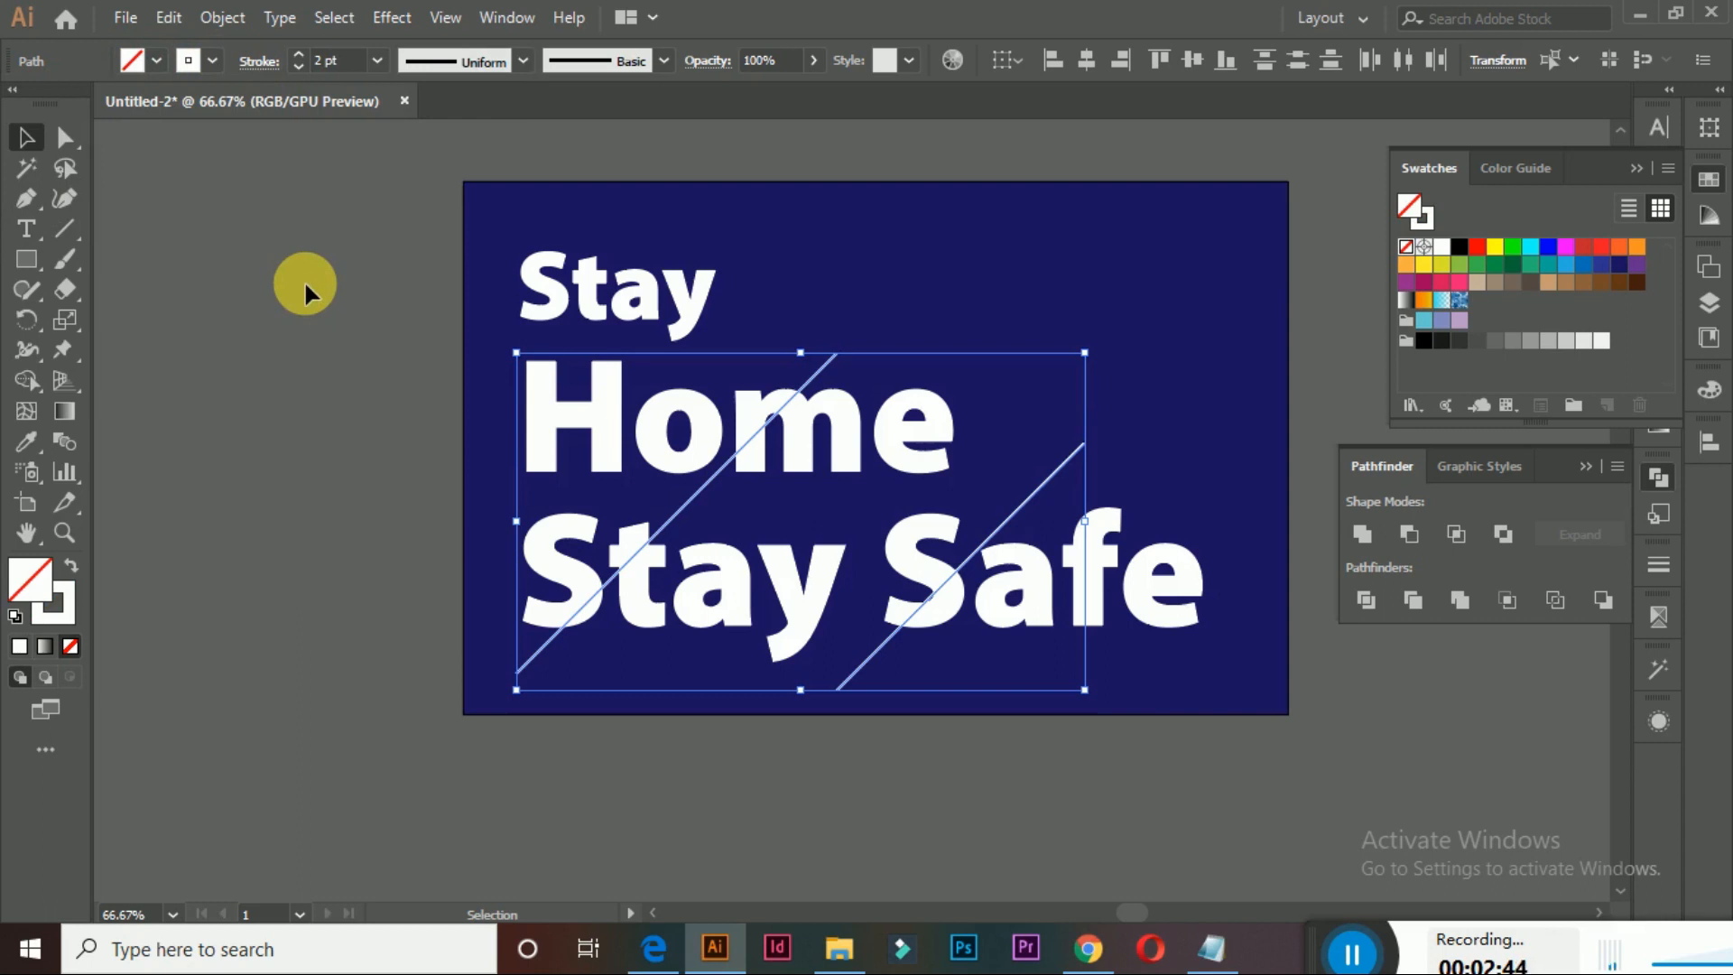
click(305, 287)
Copy both diagonal lines to the clipboard
click(555, 287)
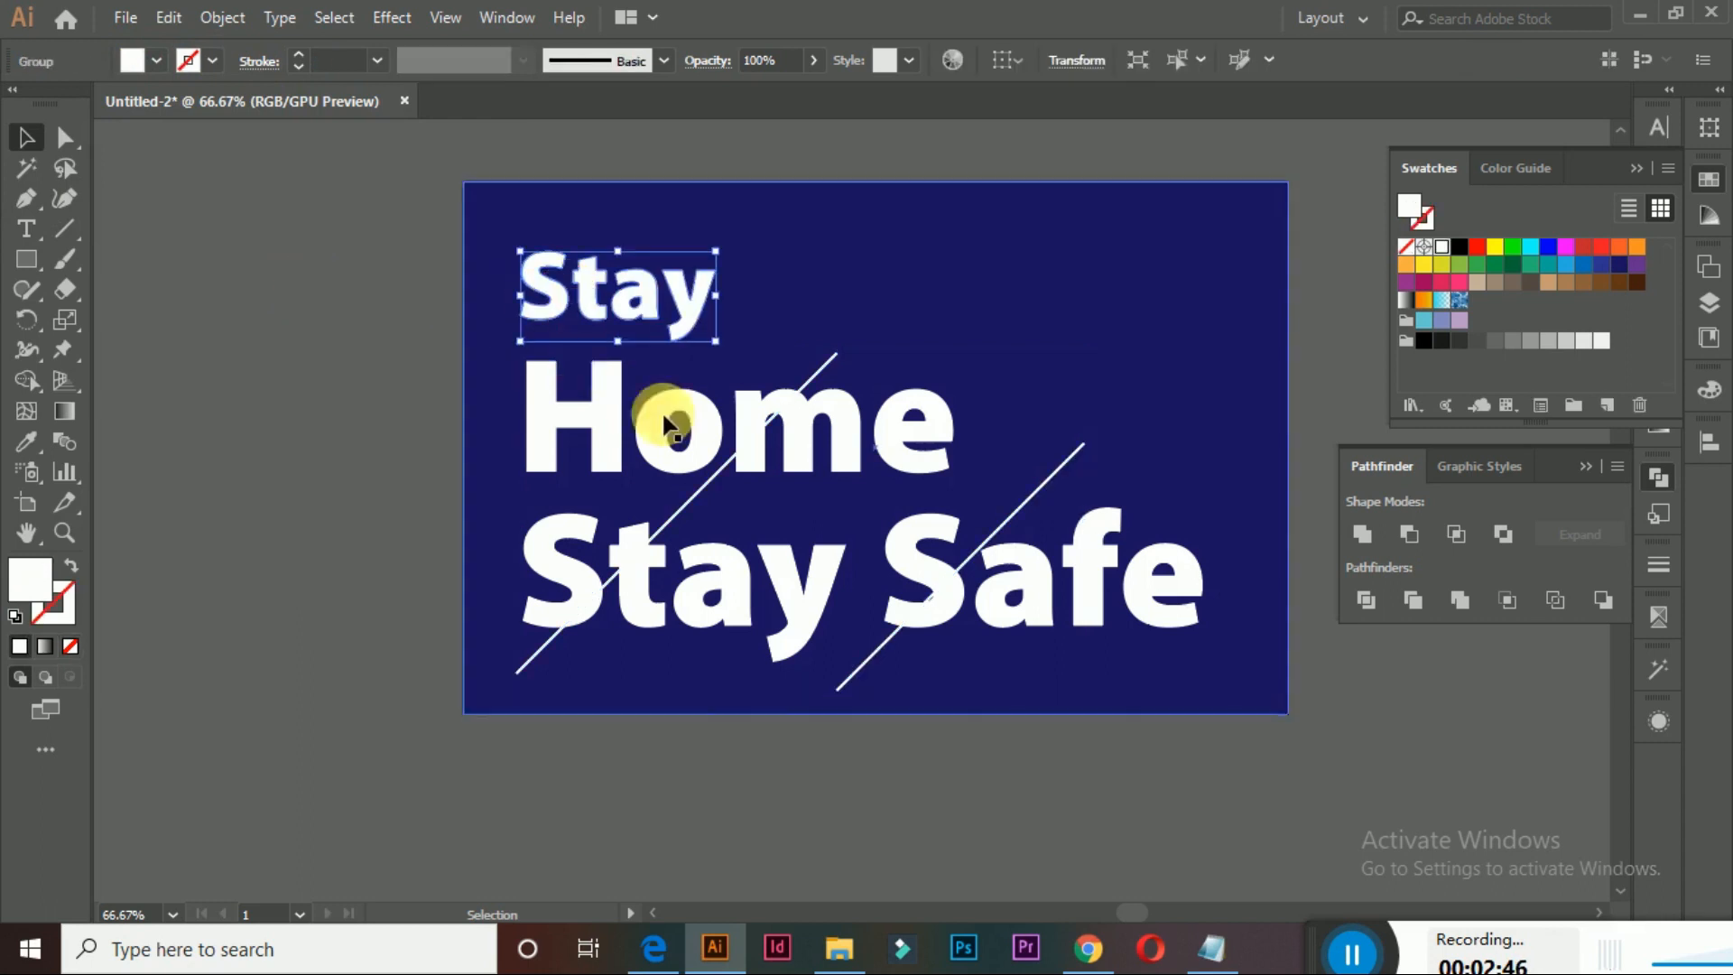
click(809, 380)
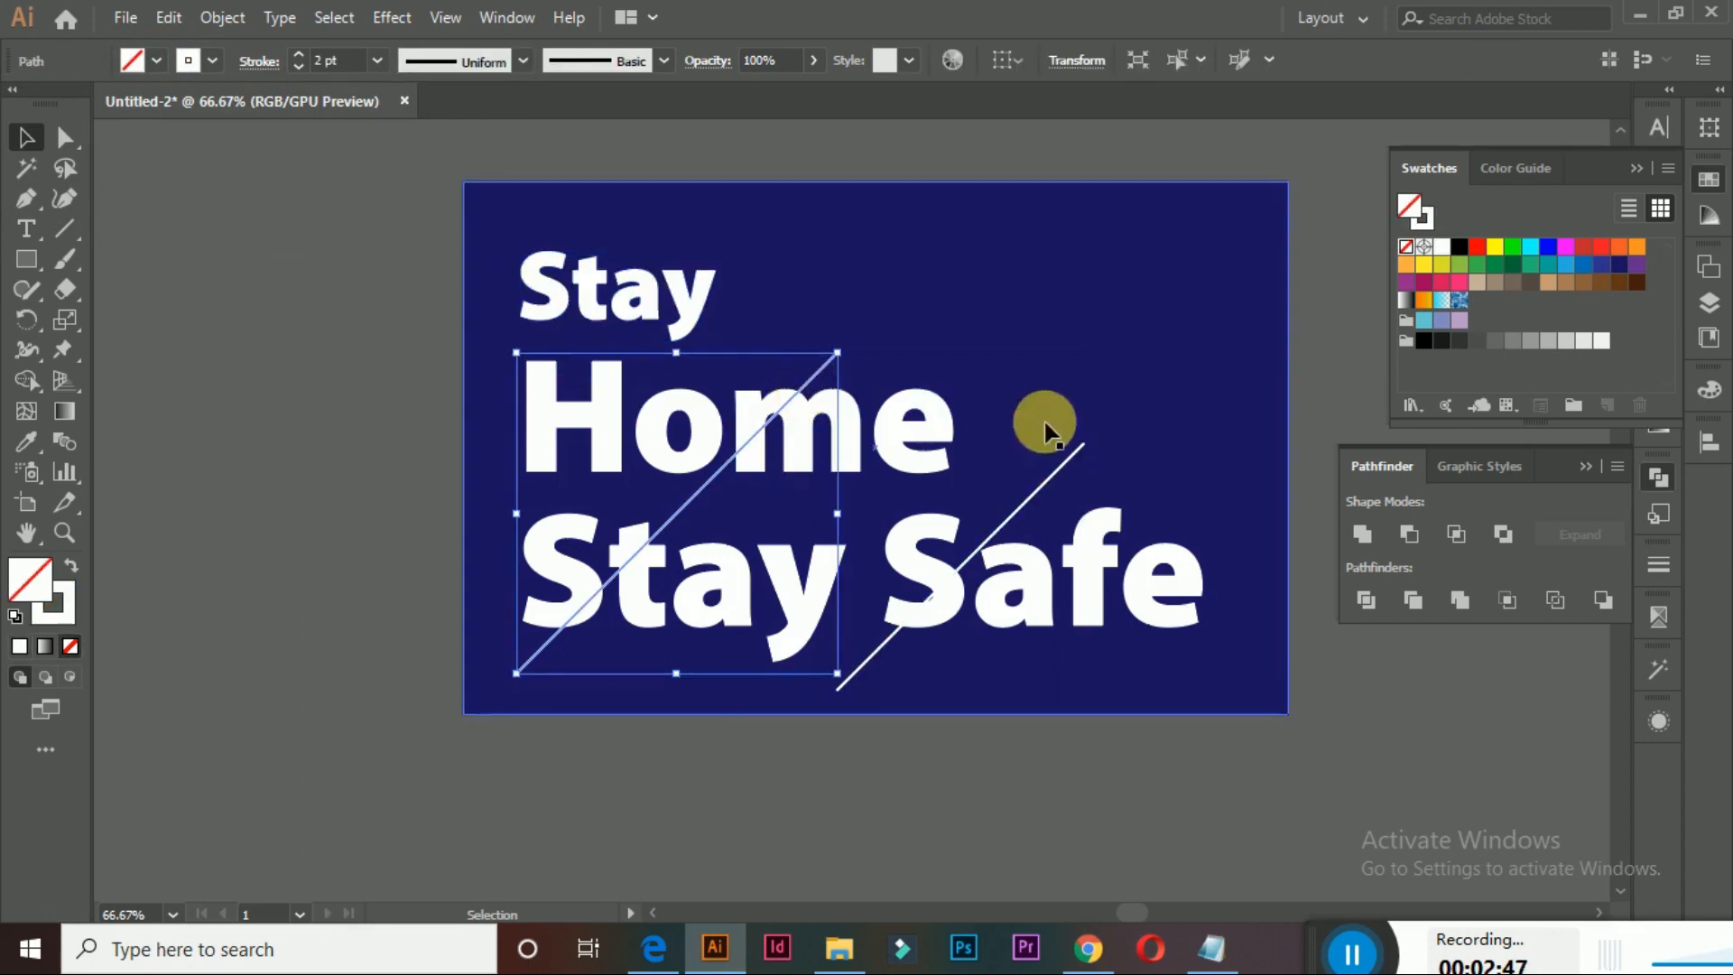
shift+click(1086, 446)
click(169, 17)
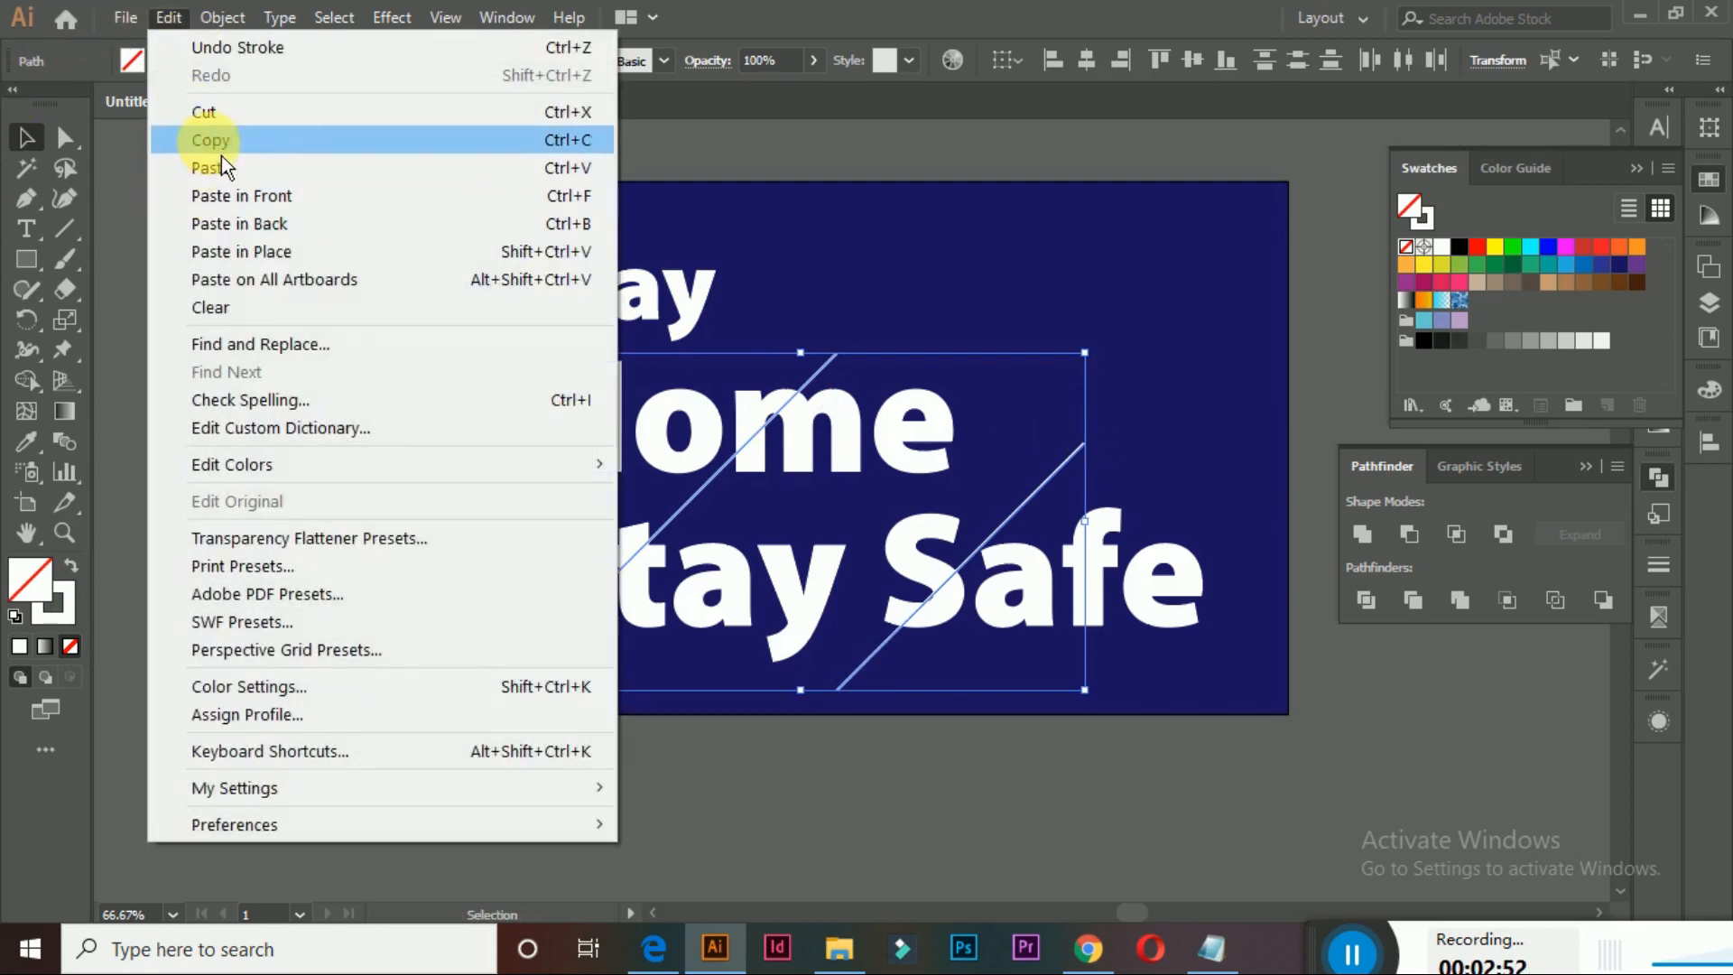
click(221, 150)
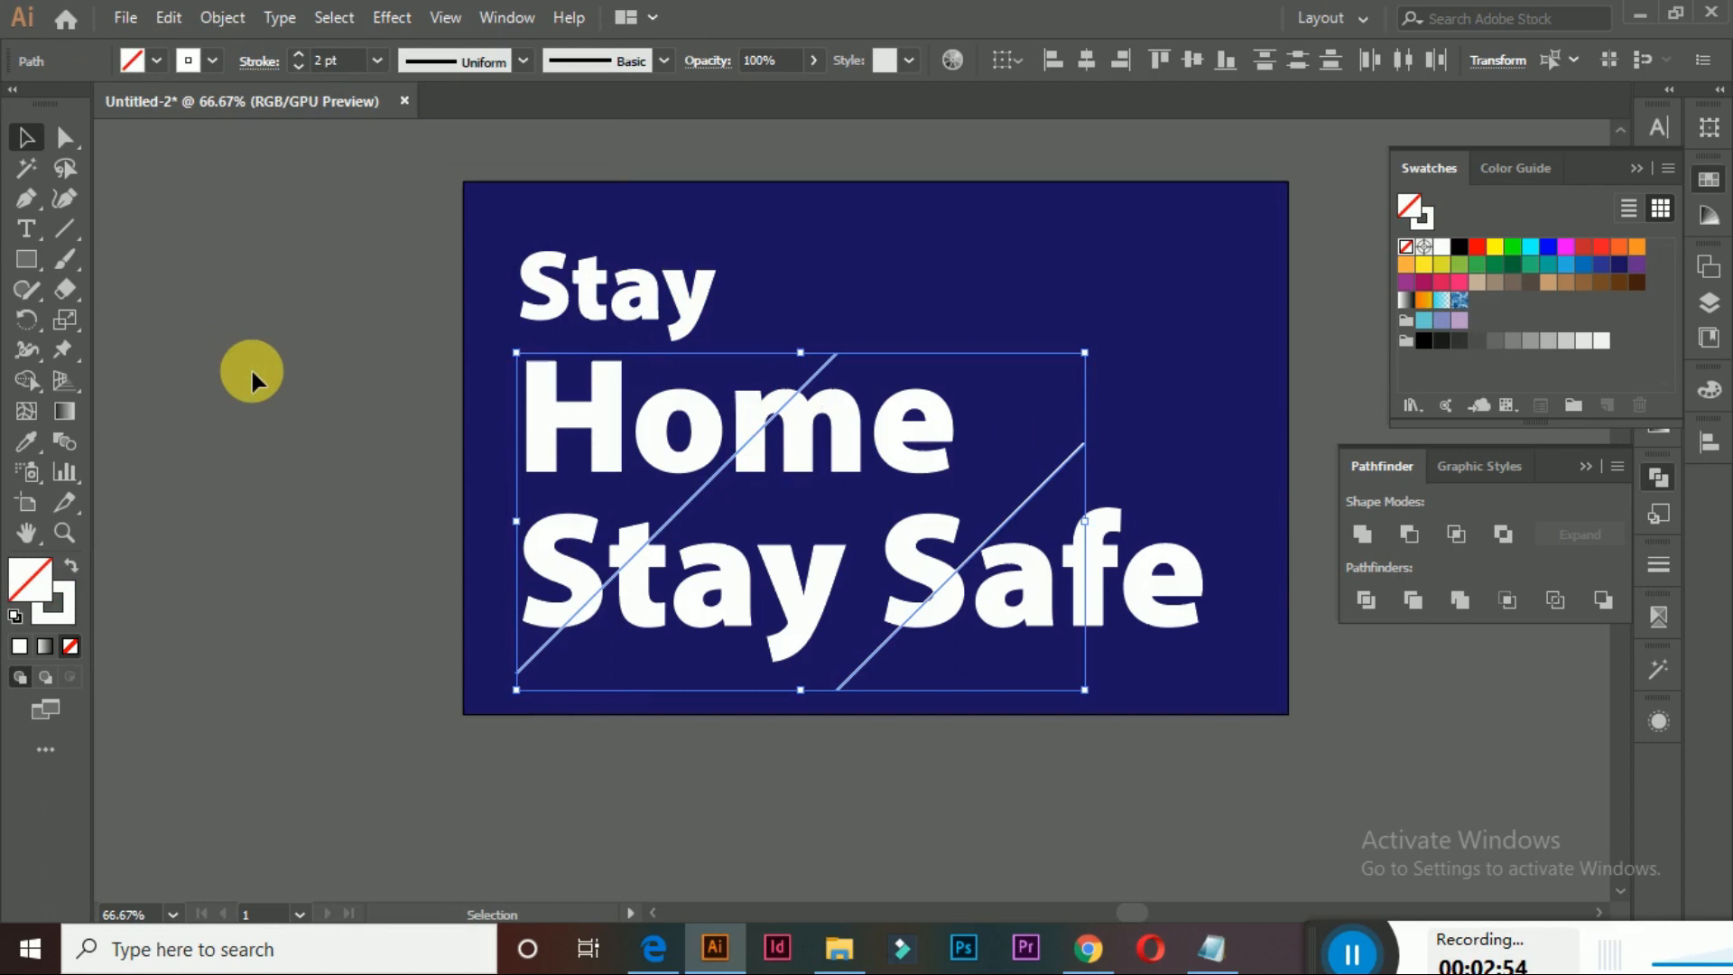
Divide the outlined lettering along both diagonal lines with the Pathfinder Divide operation
click(252, 367)
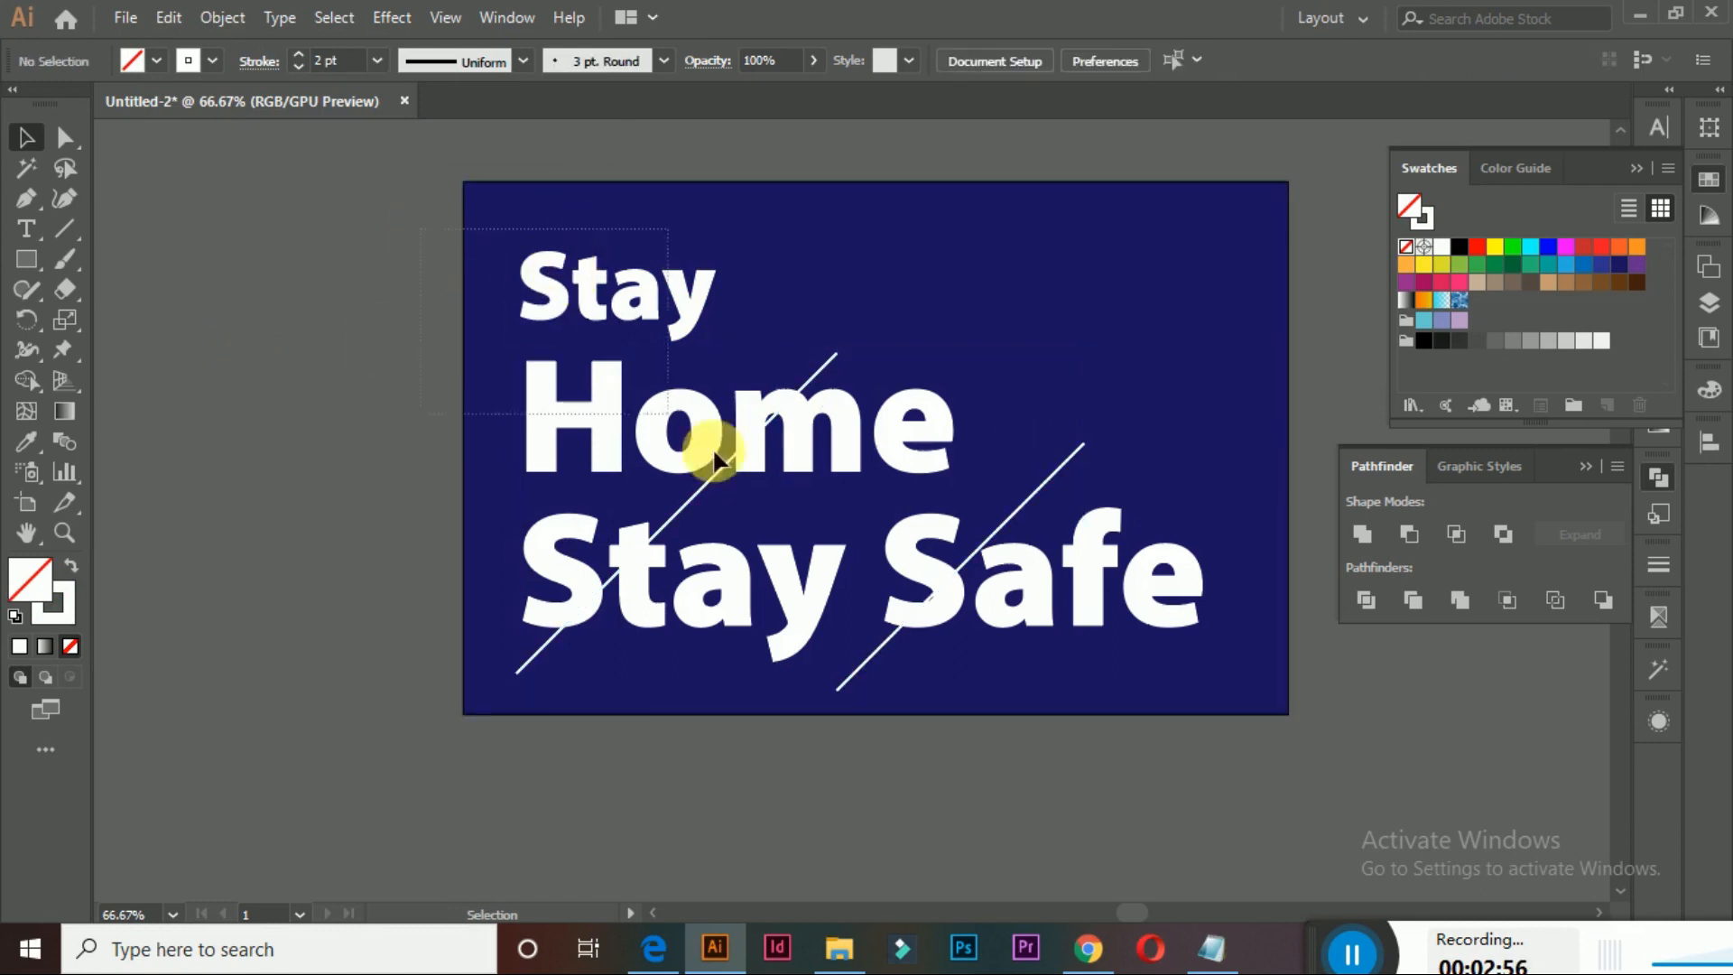
key(ctrl+a)
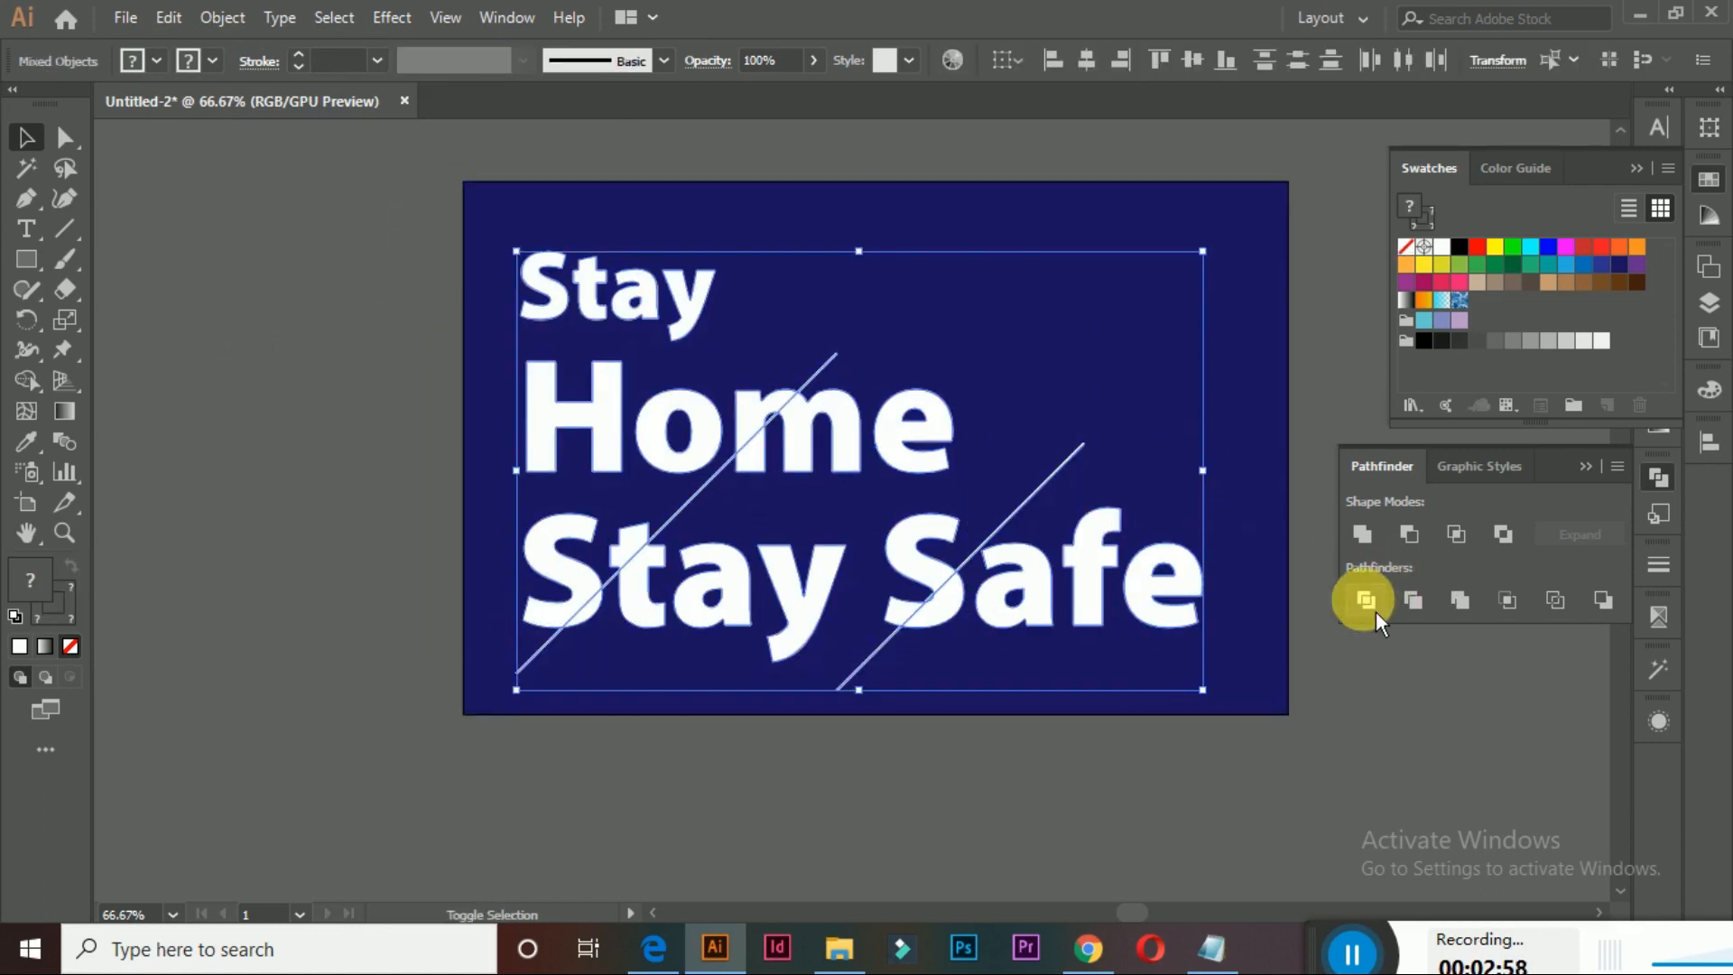
click(1373, 610)
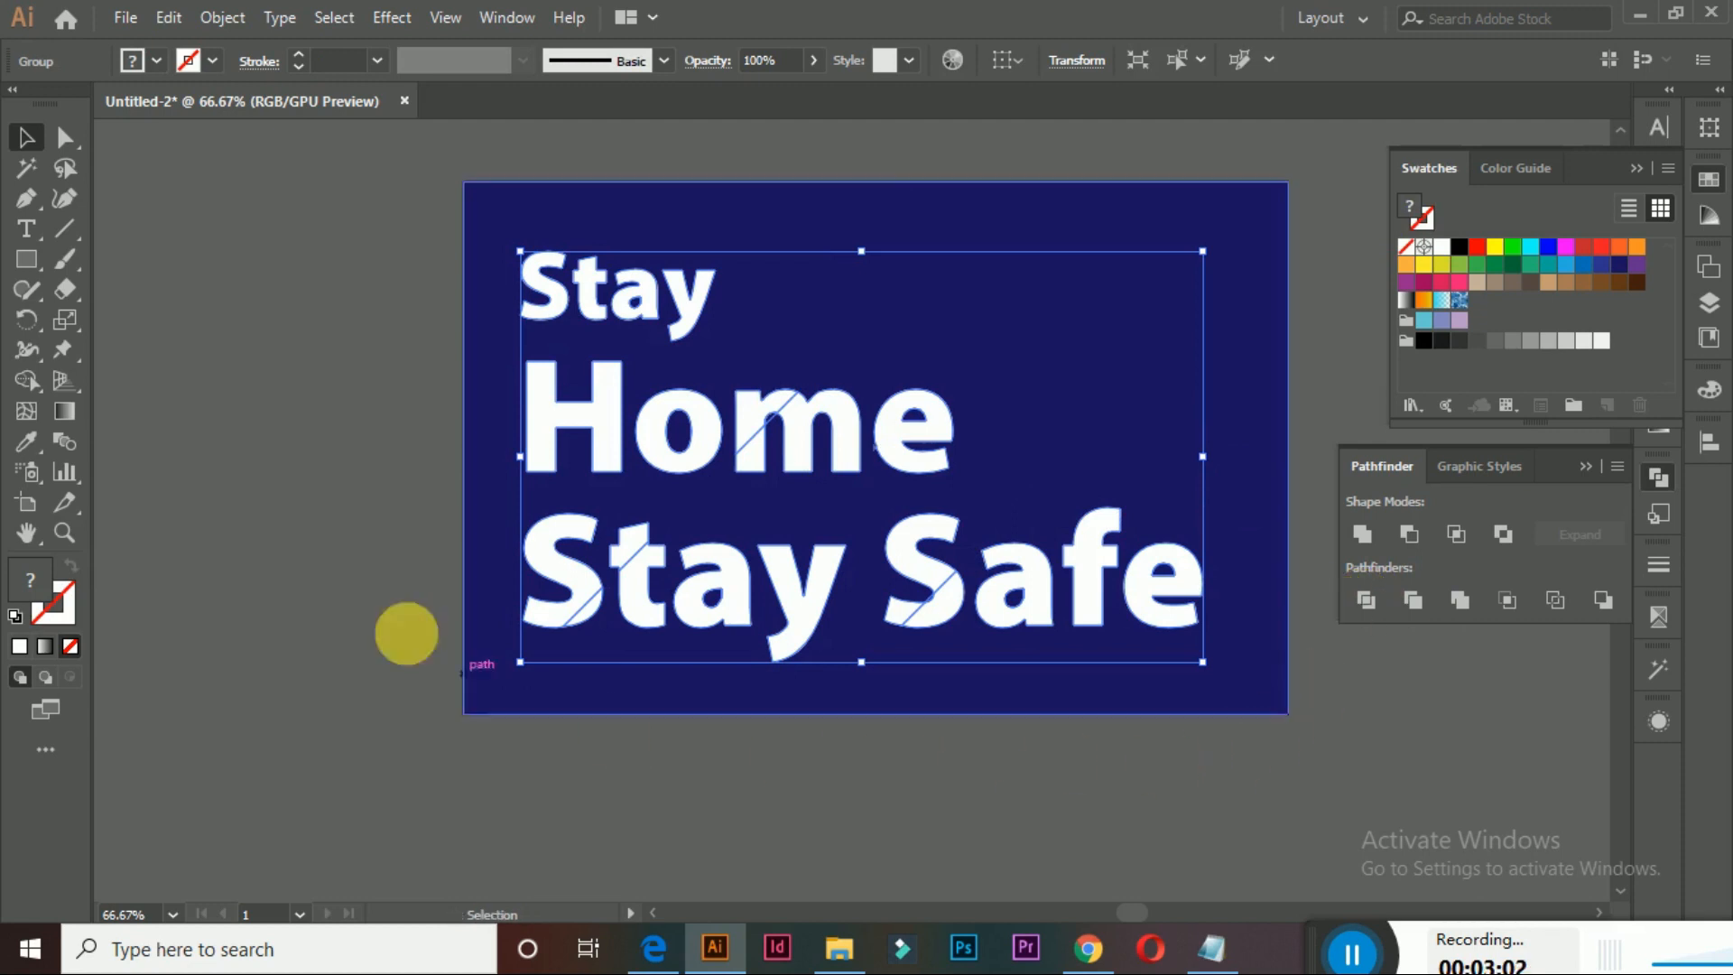
Paste the copied diagonal lines in place over the divided lettering
click(169, 17)
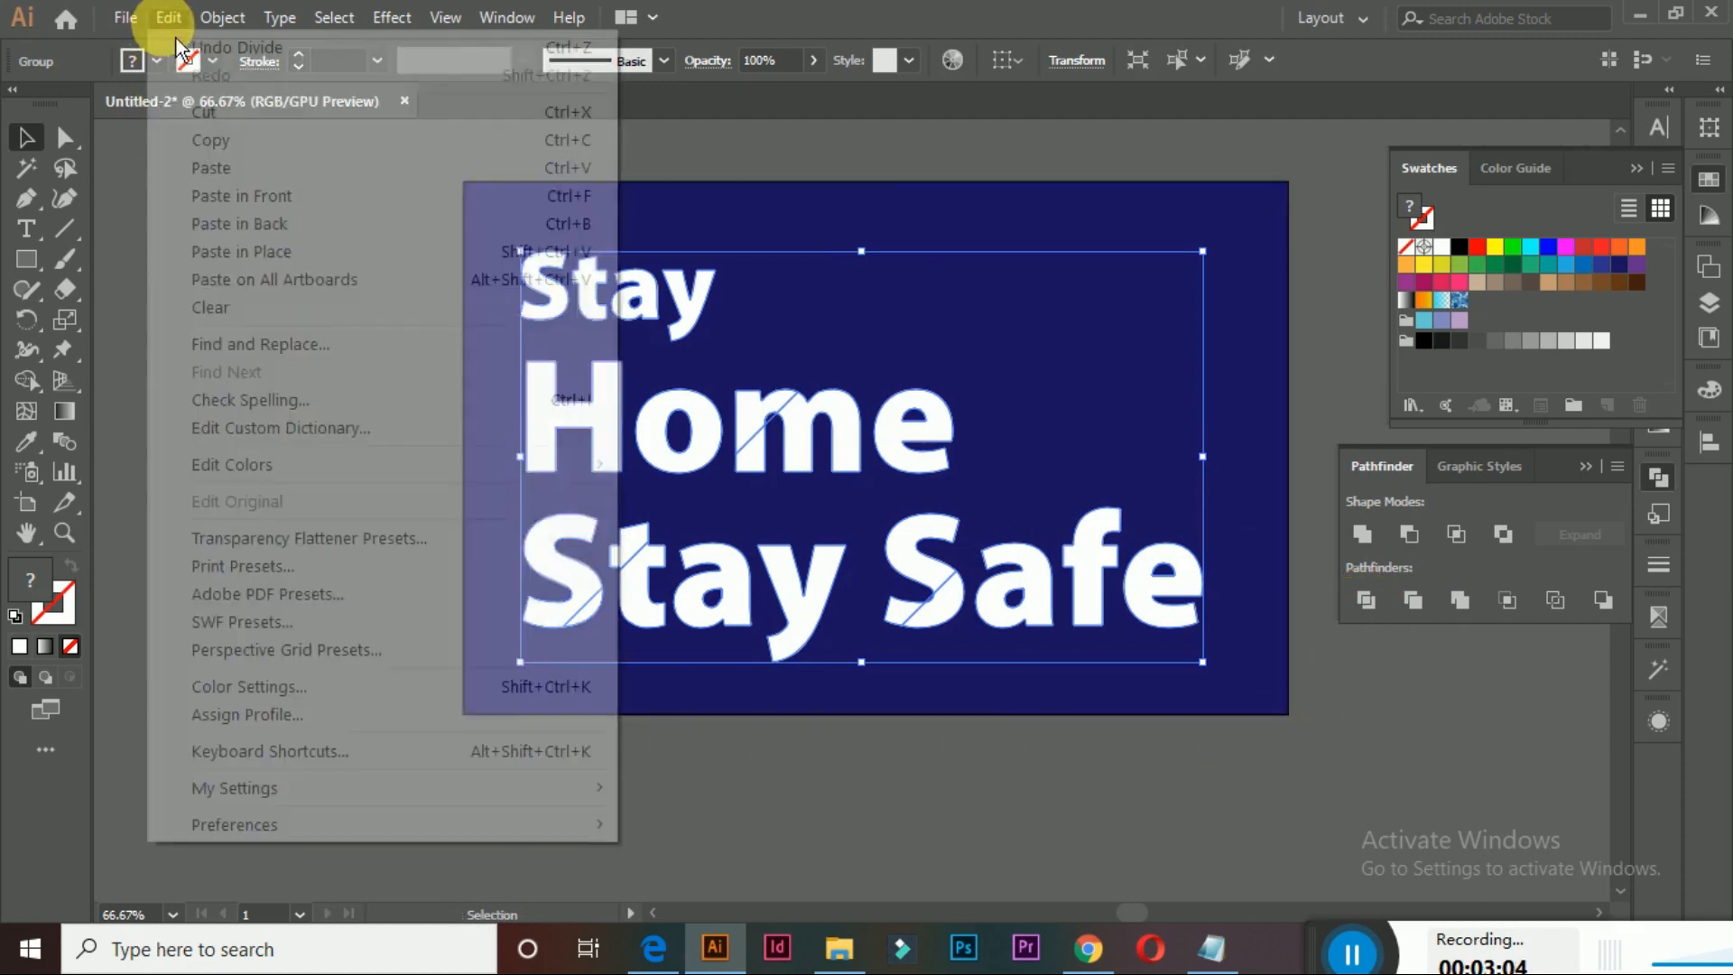
click(207, 256)
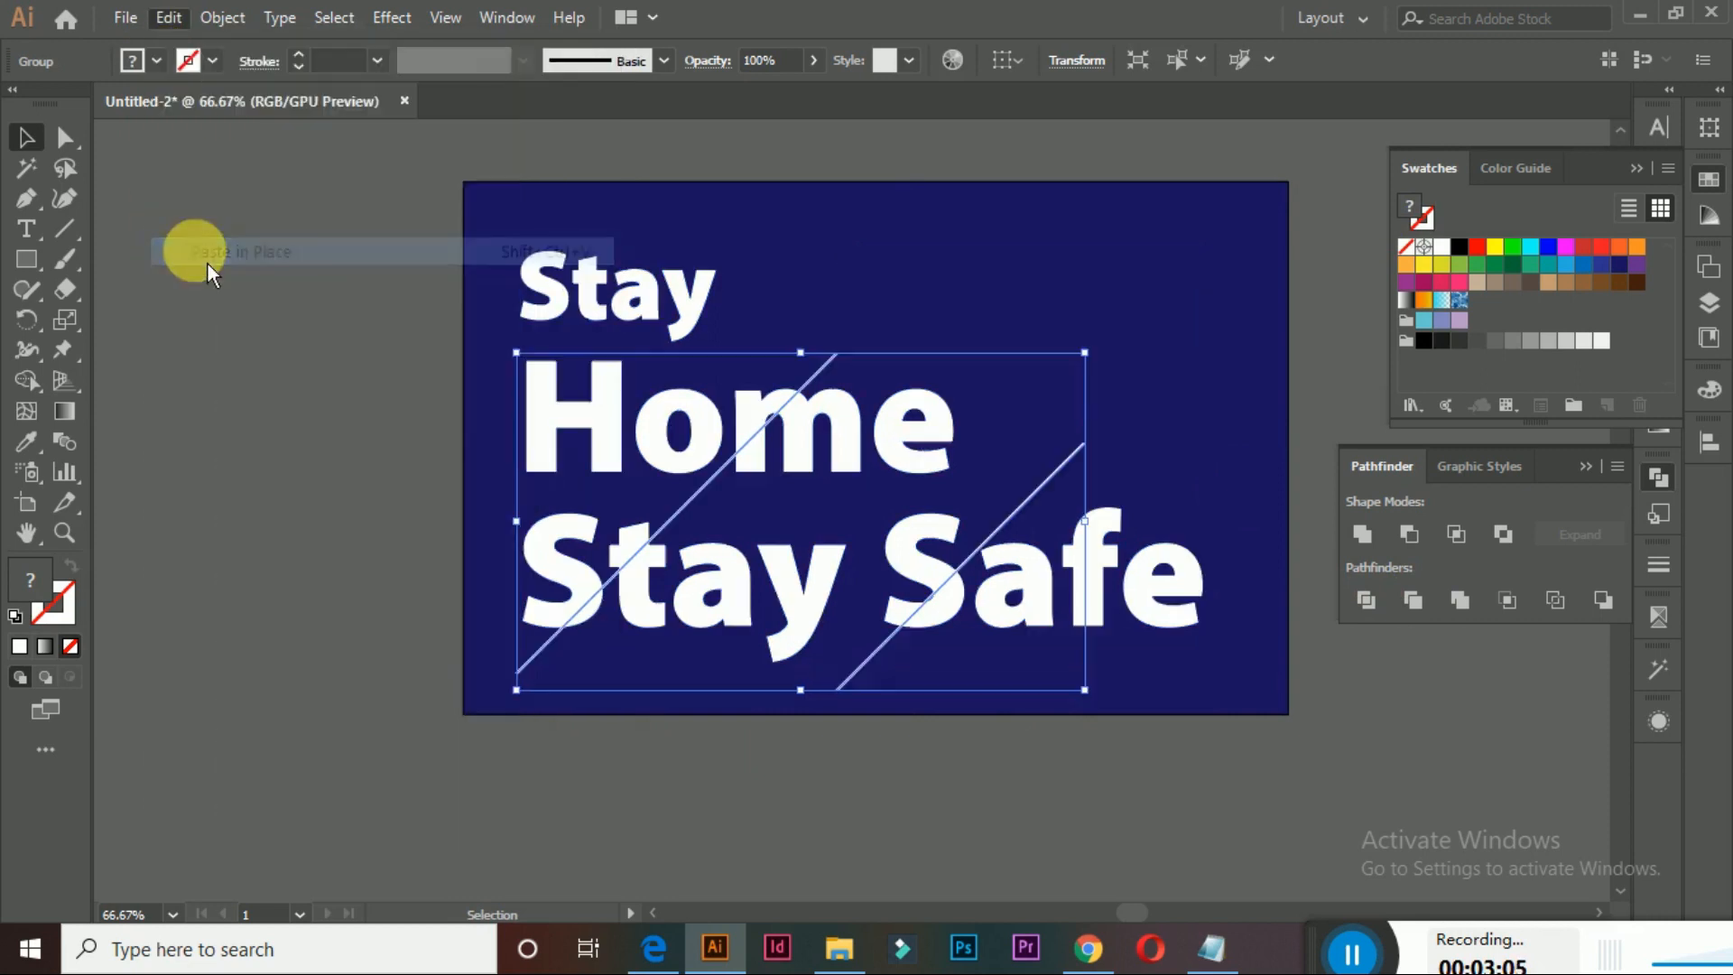
click(161, 388)
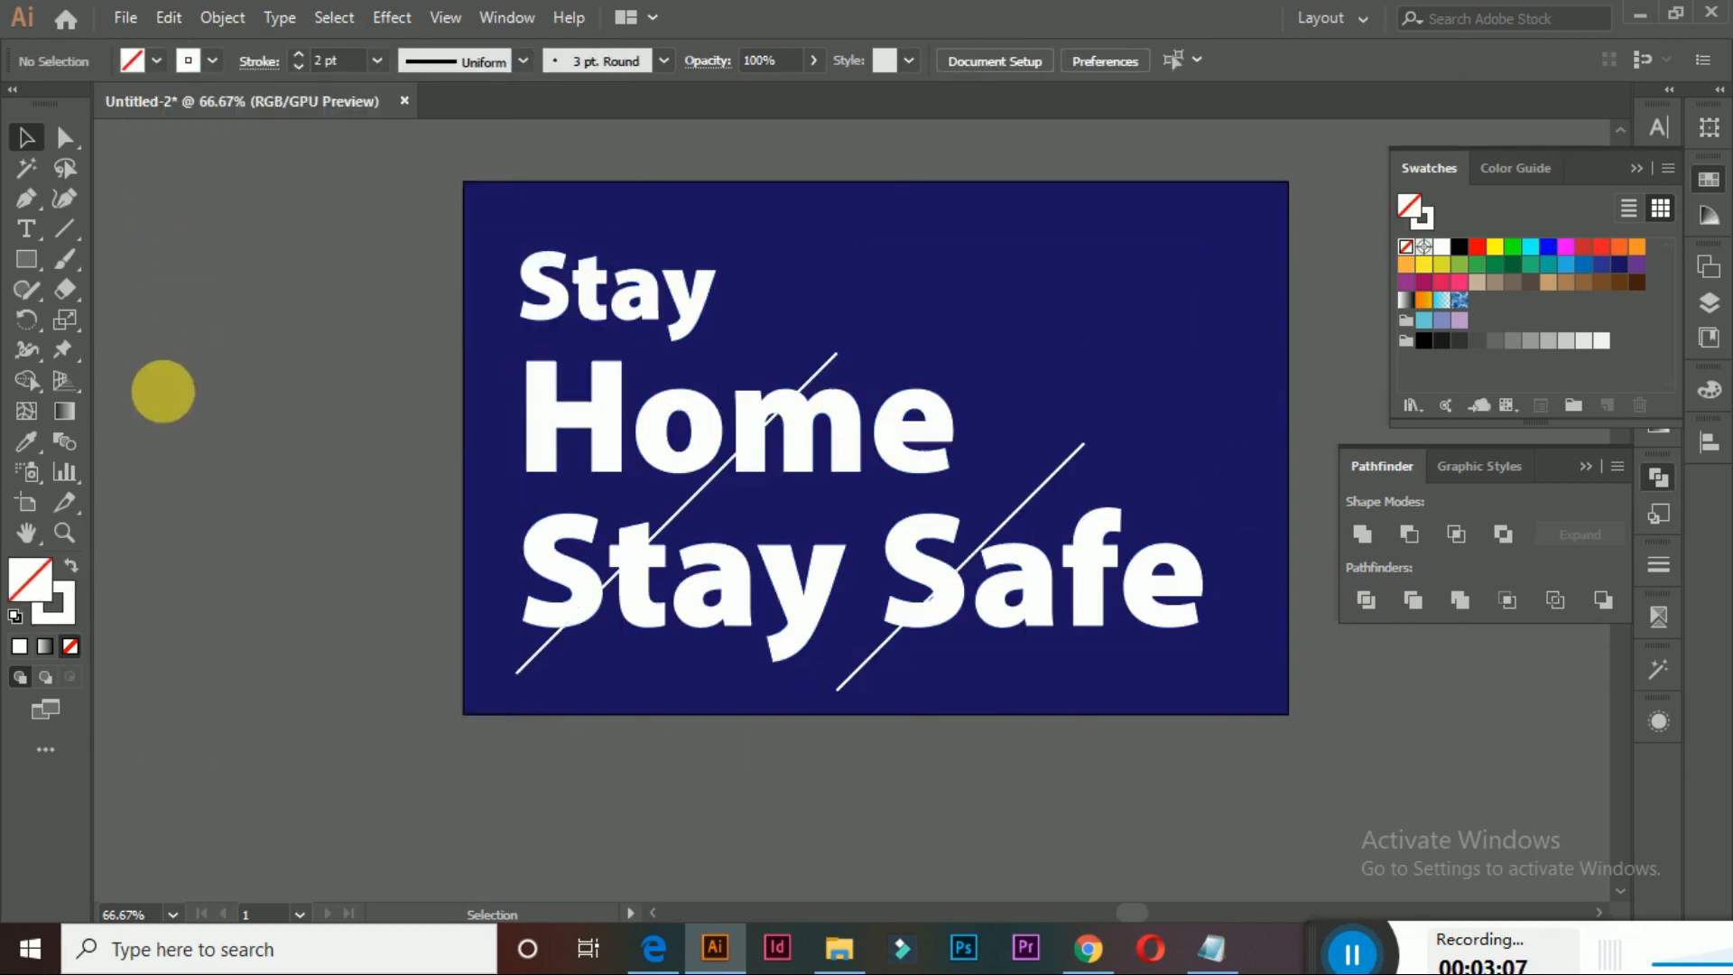
Ungroup the divided lettering into separate pieces
click(603, 378)
right_click(603, 381)
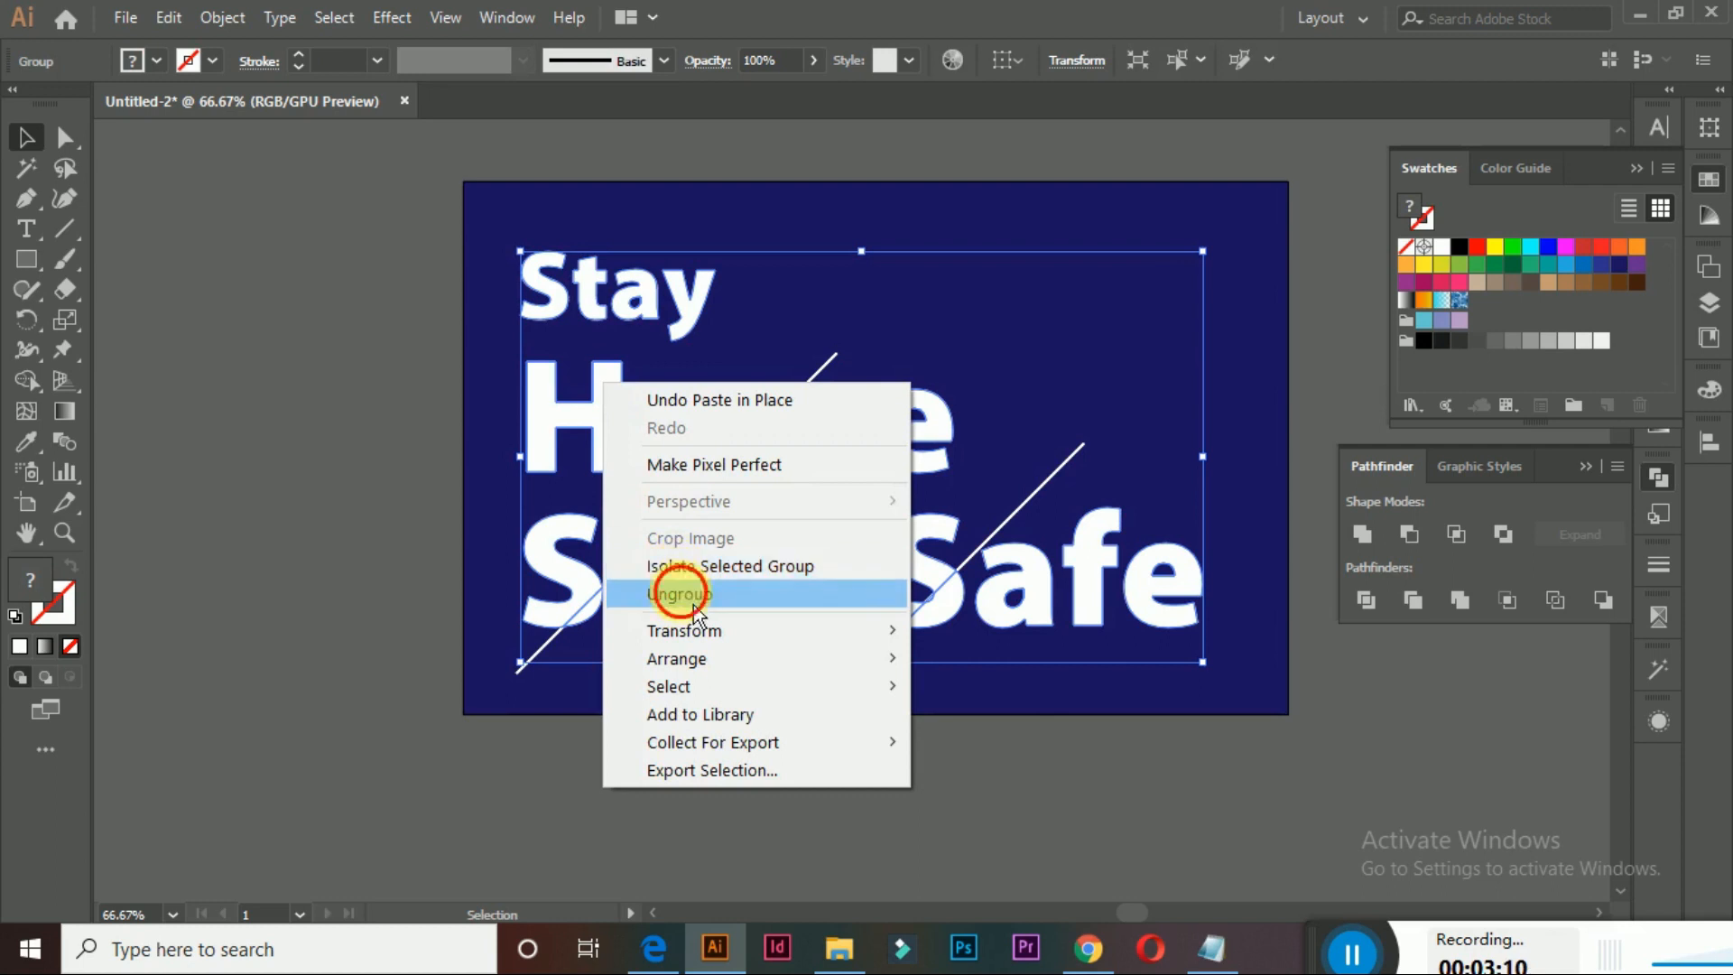
click(680, 593)
click(408, 534)
Select all letter pieces of "Stay", "Home" and the lower "Stay" that lie above and left of the first diagonal line
click(650, 422)
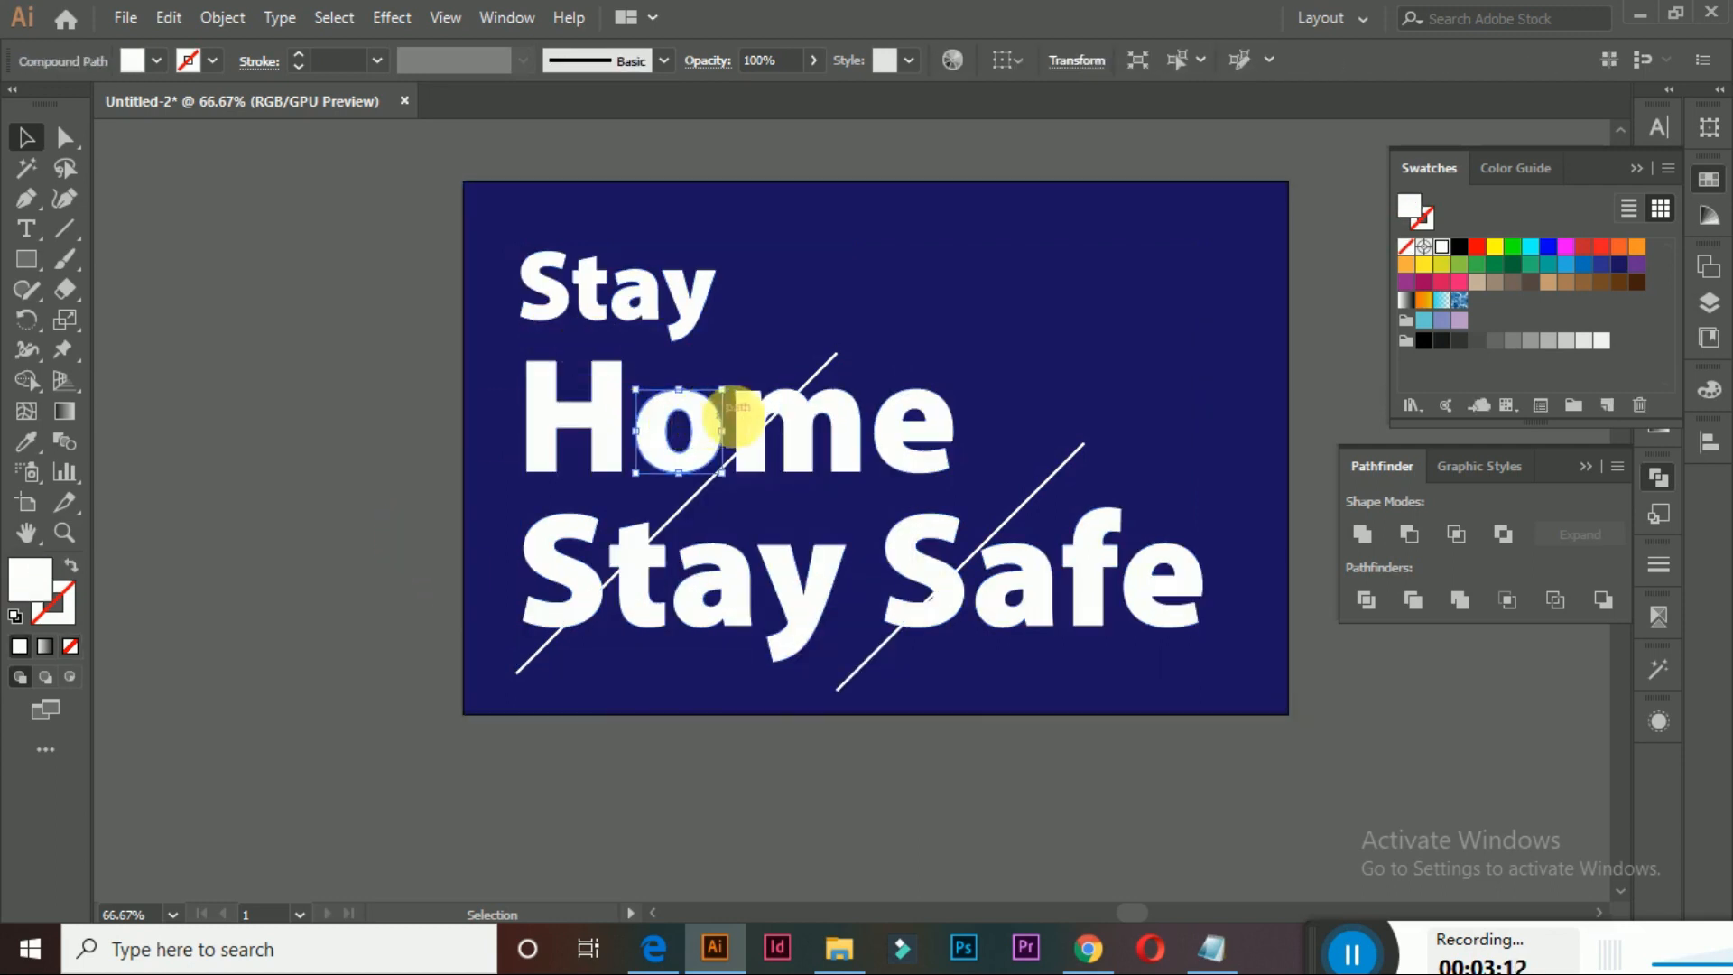
shift+click(560, 418)
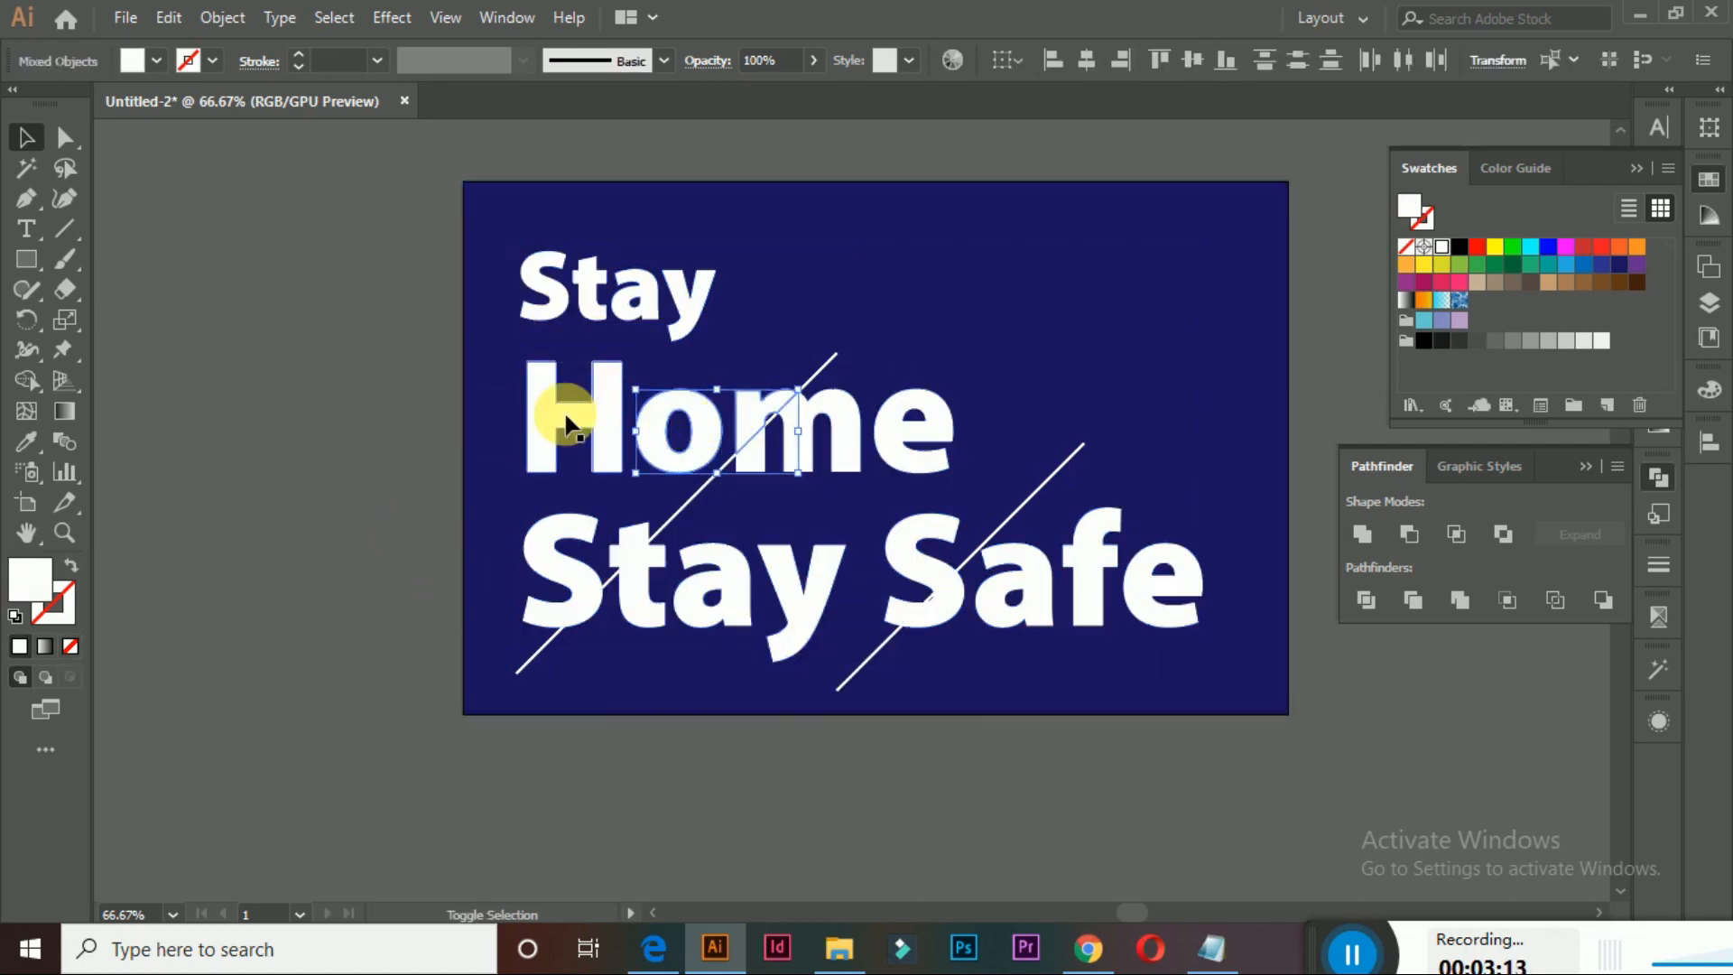
shift+click(537, 259)
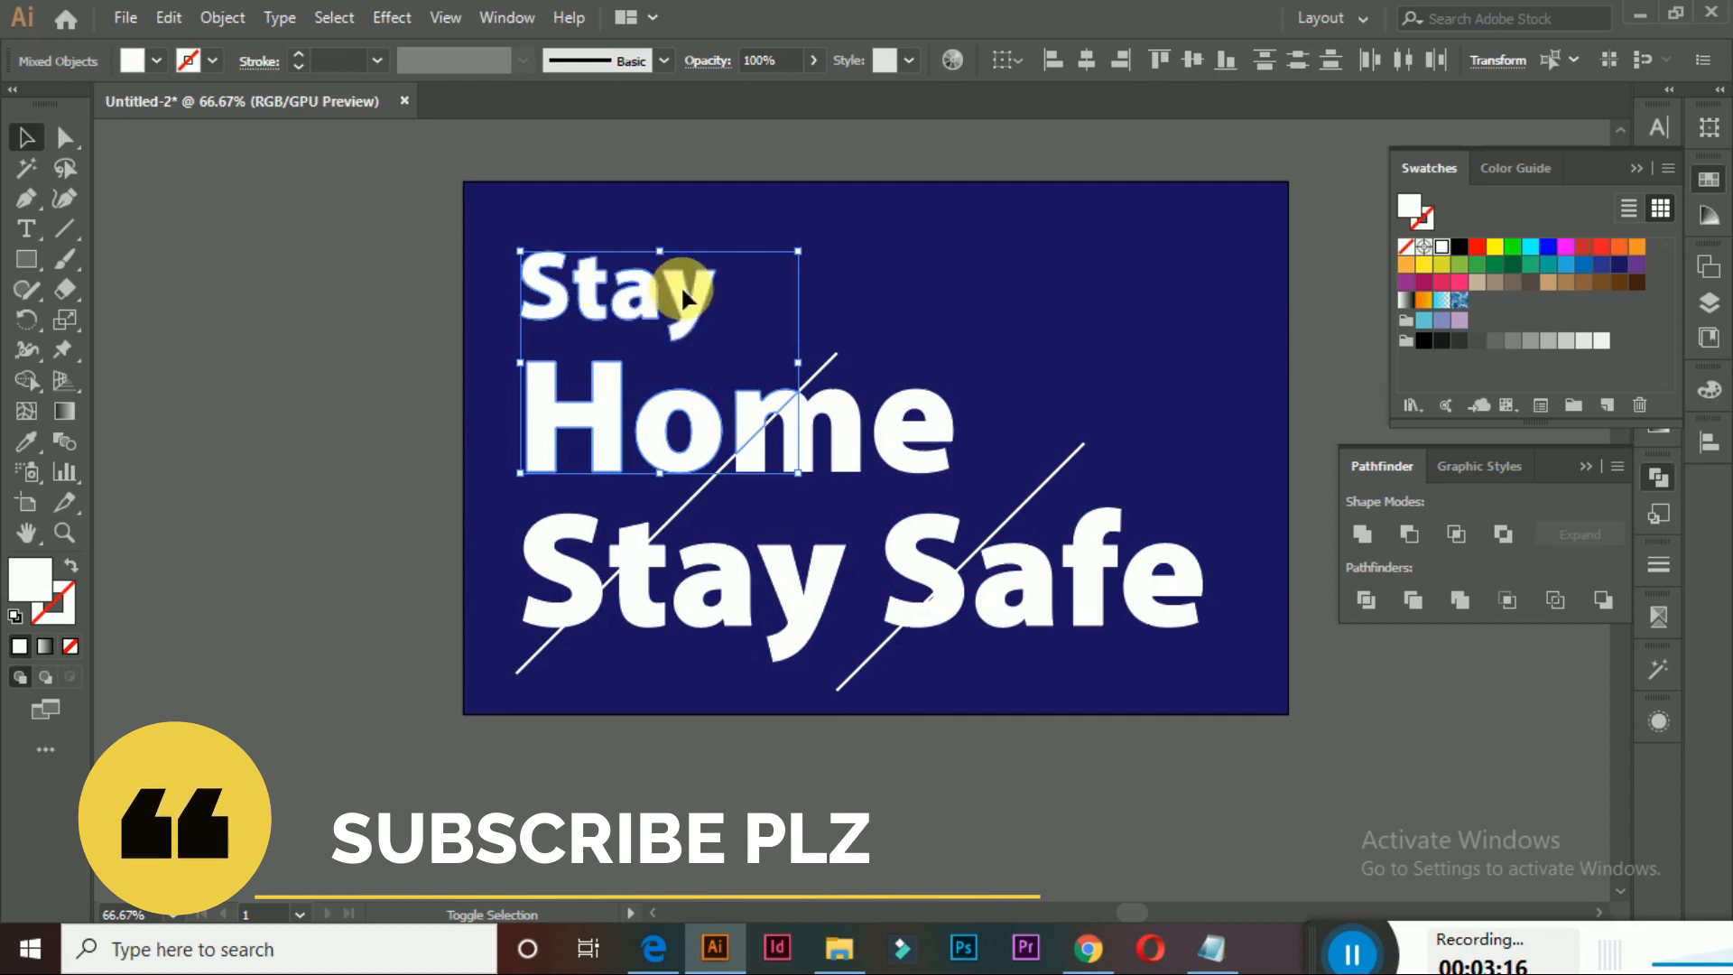
shift+click(539, 548)
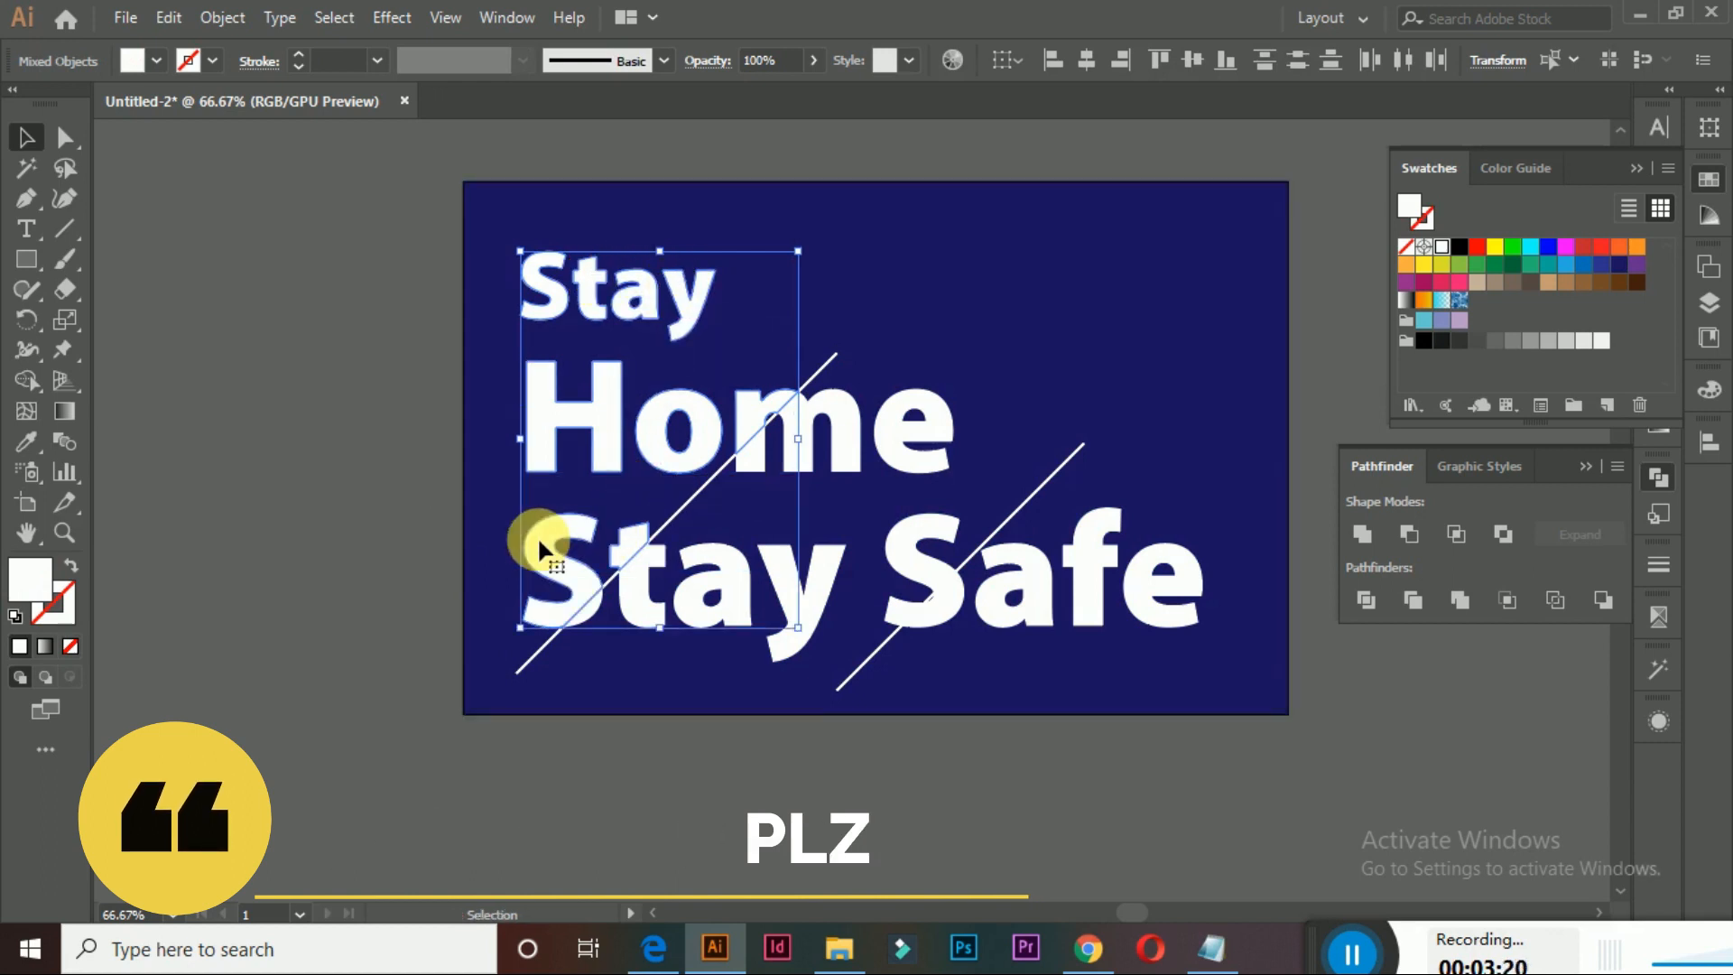
click(1327, 394)
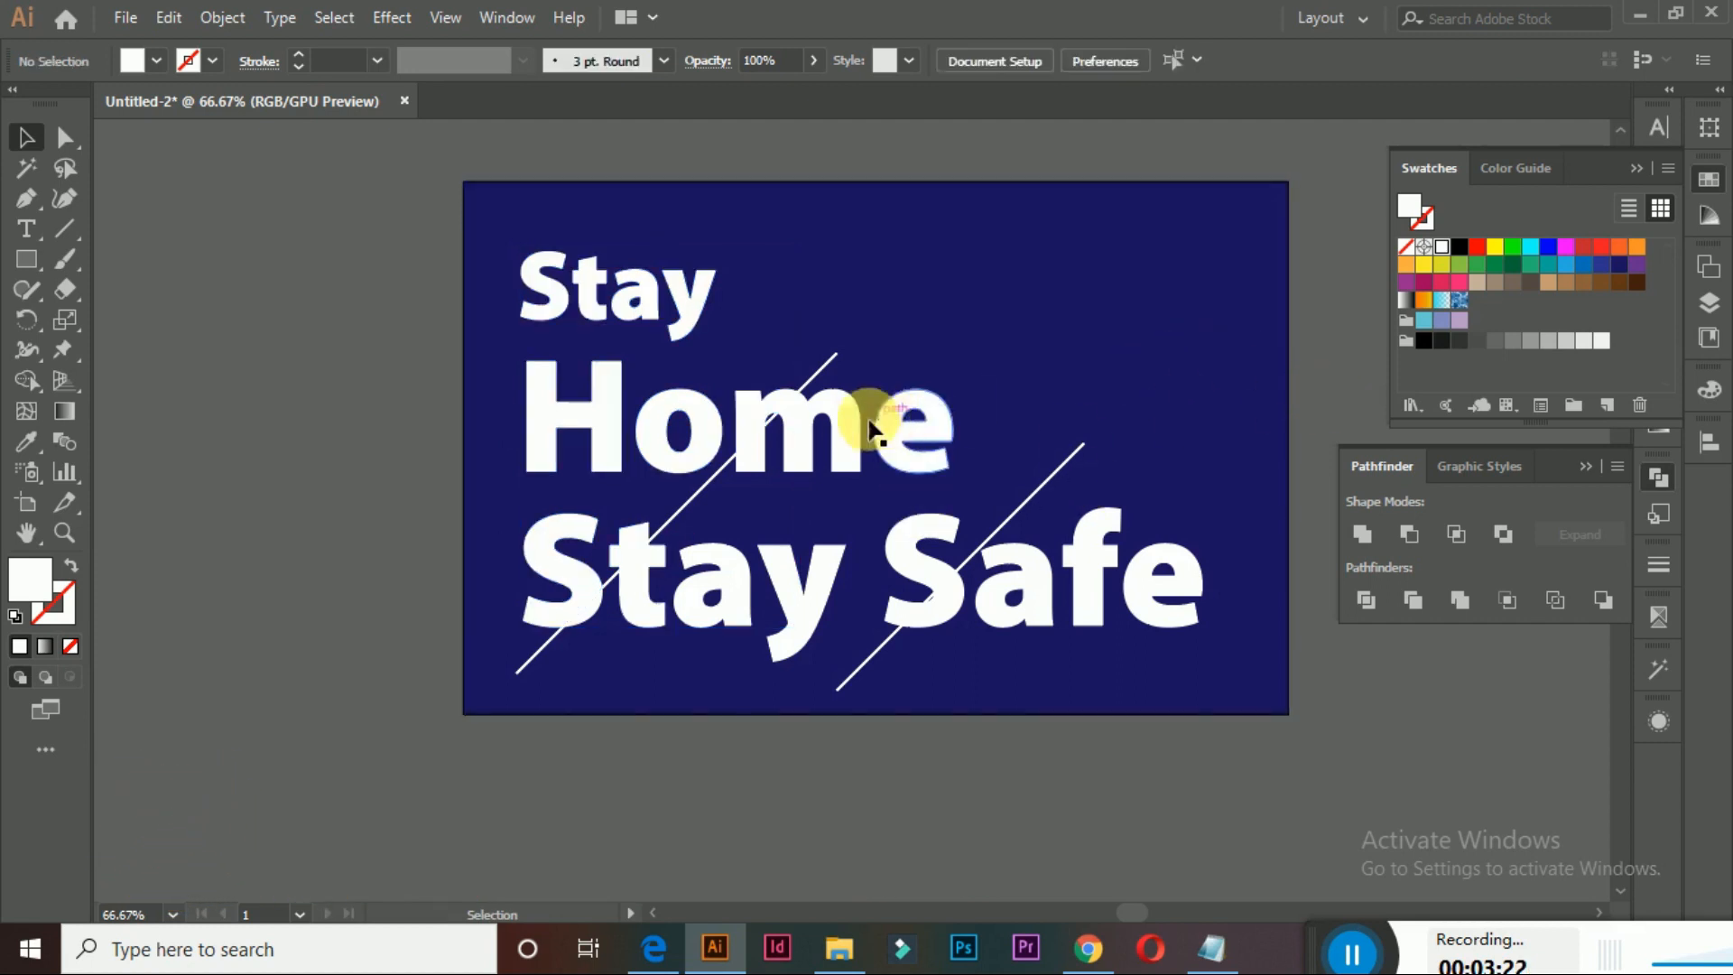
Select the pieces of "Home", "Stay" and the "S" of "Safe" lying between the two diagonal lines and fill them with yellow
click(843, 418)
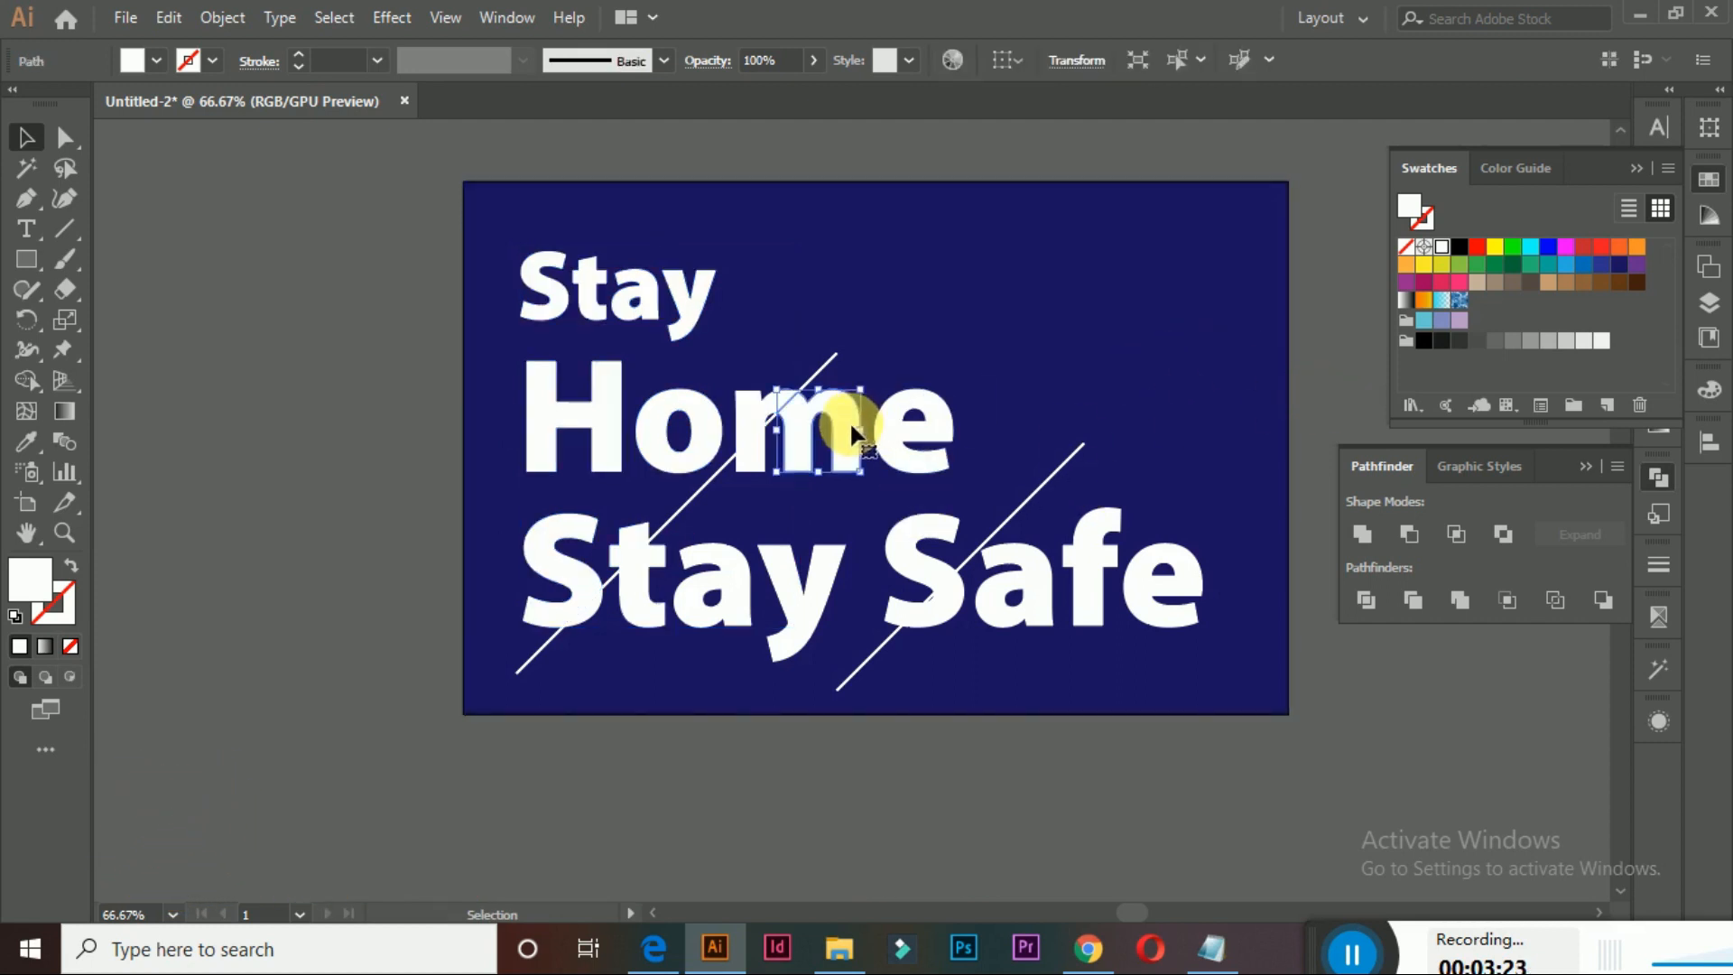
shift+click(938, 439)
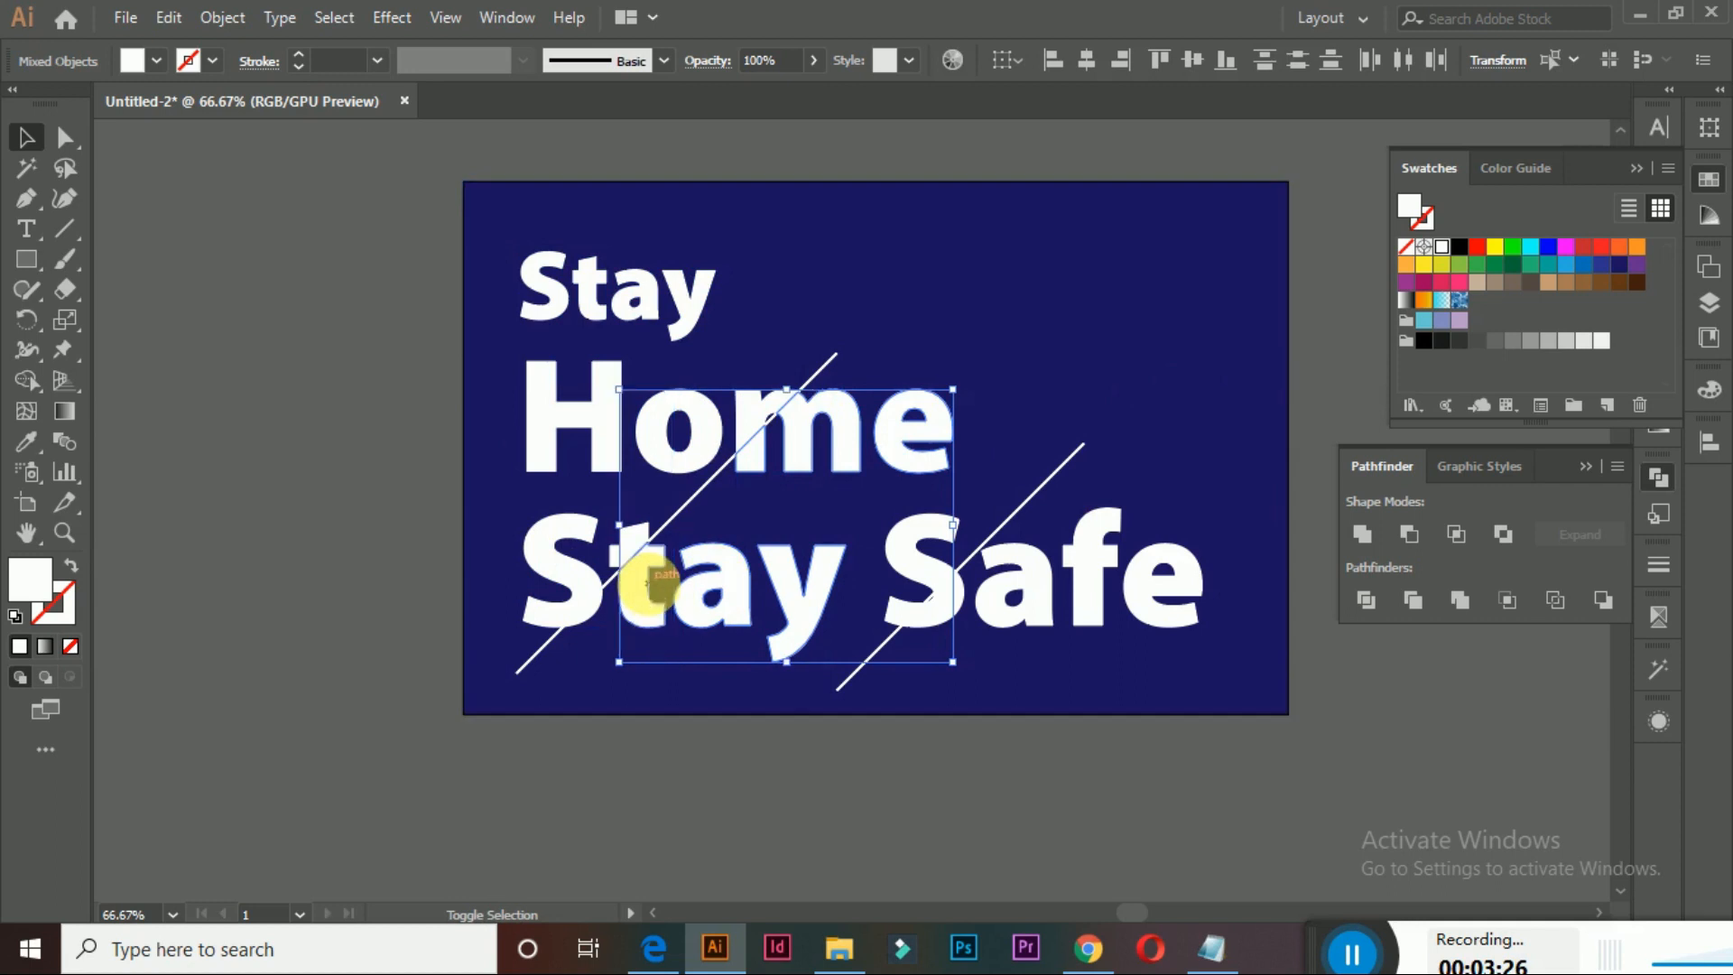
shift+click(916, 603)
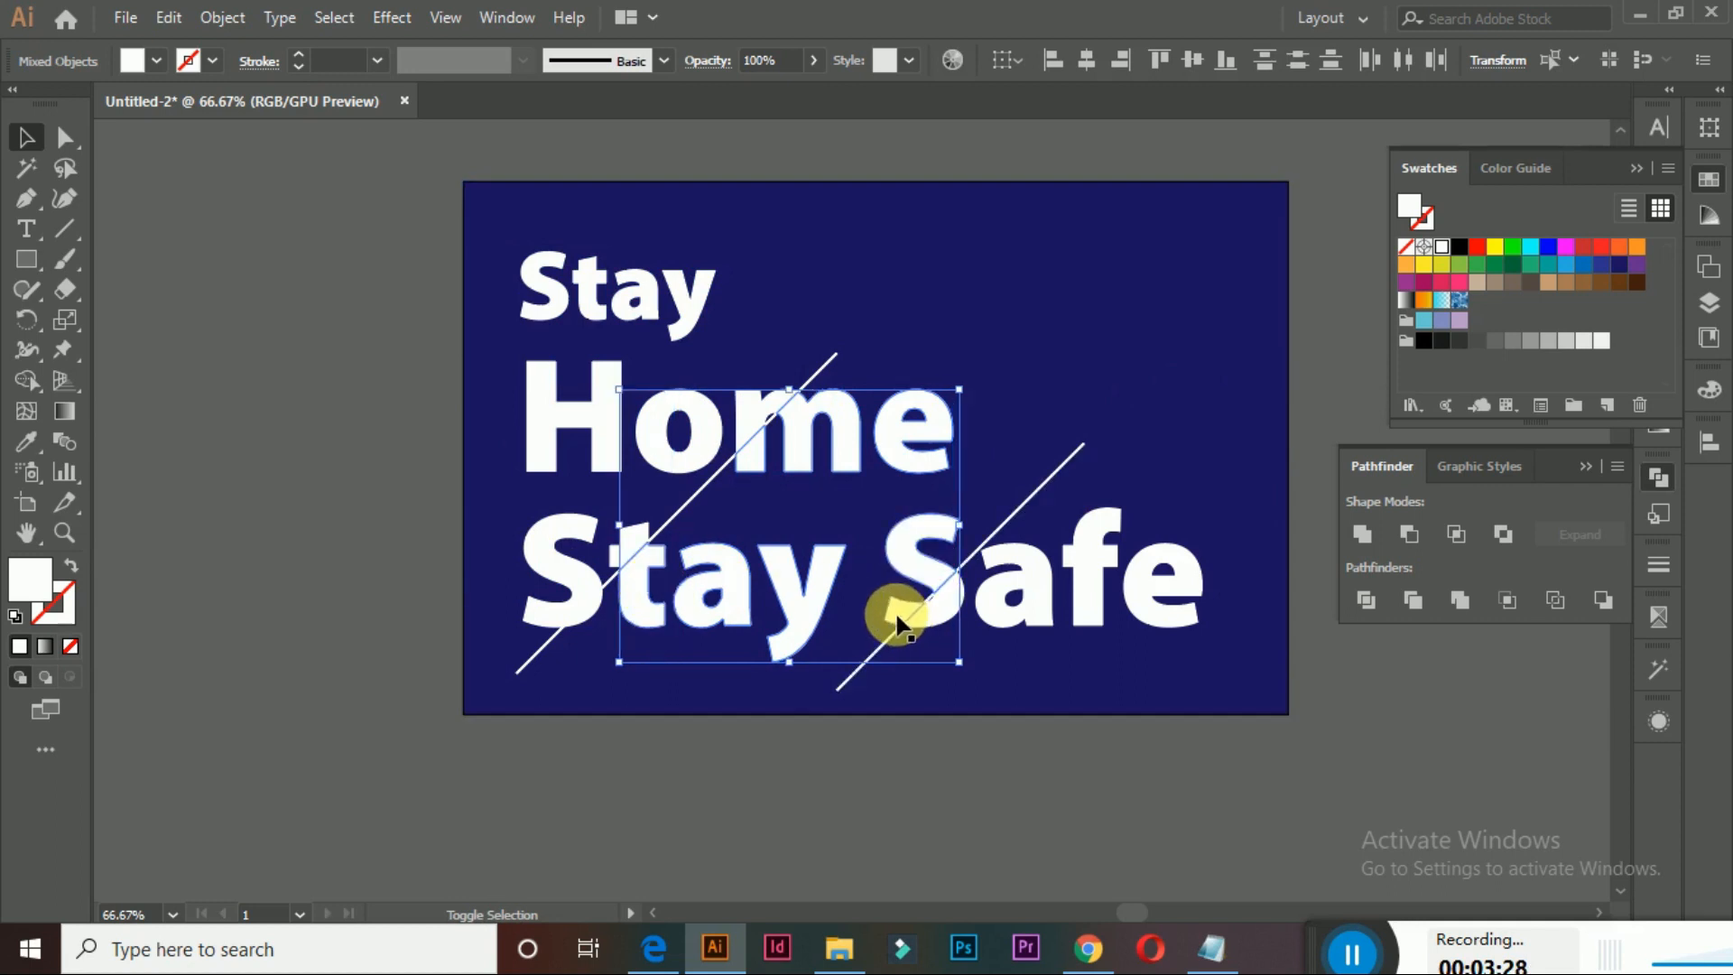
click(1464, 269)
click(1446, 267)
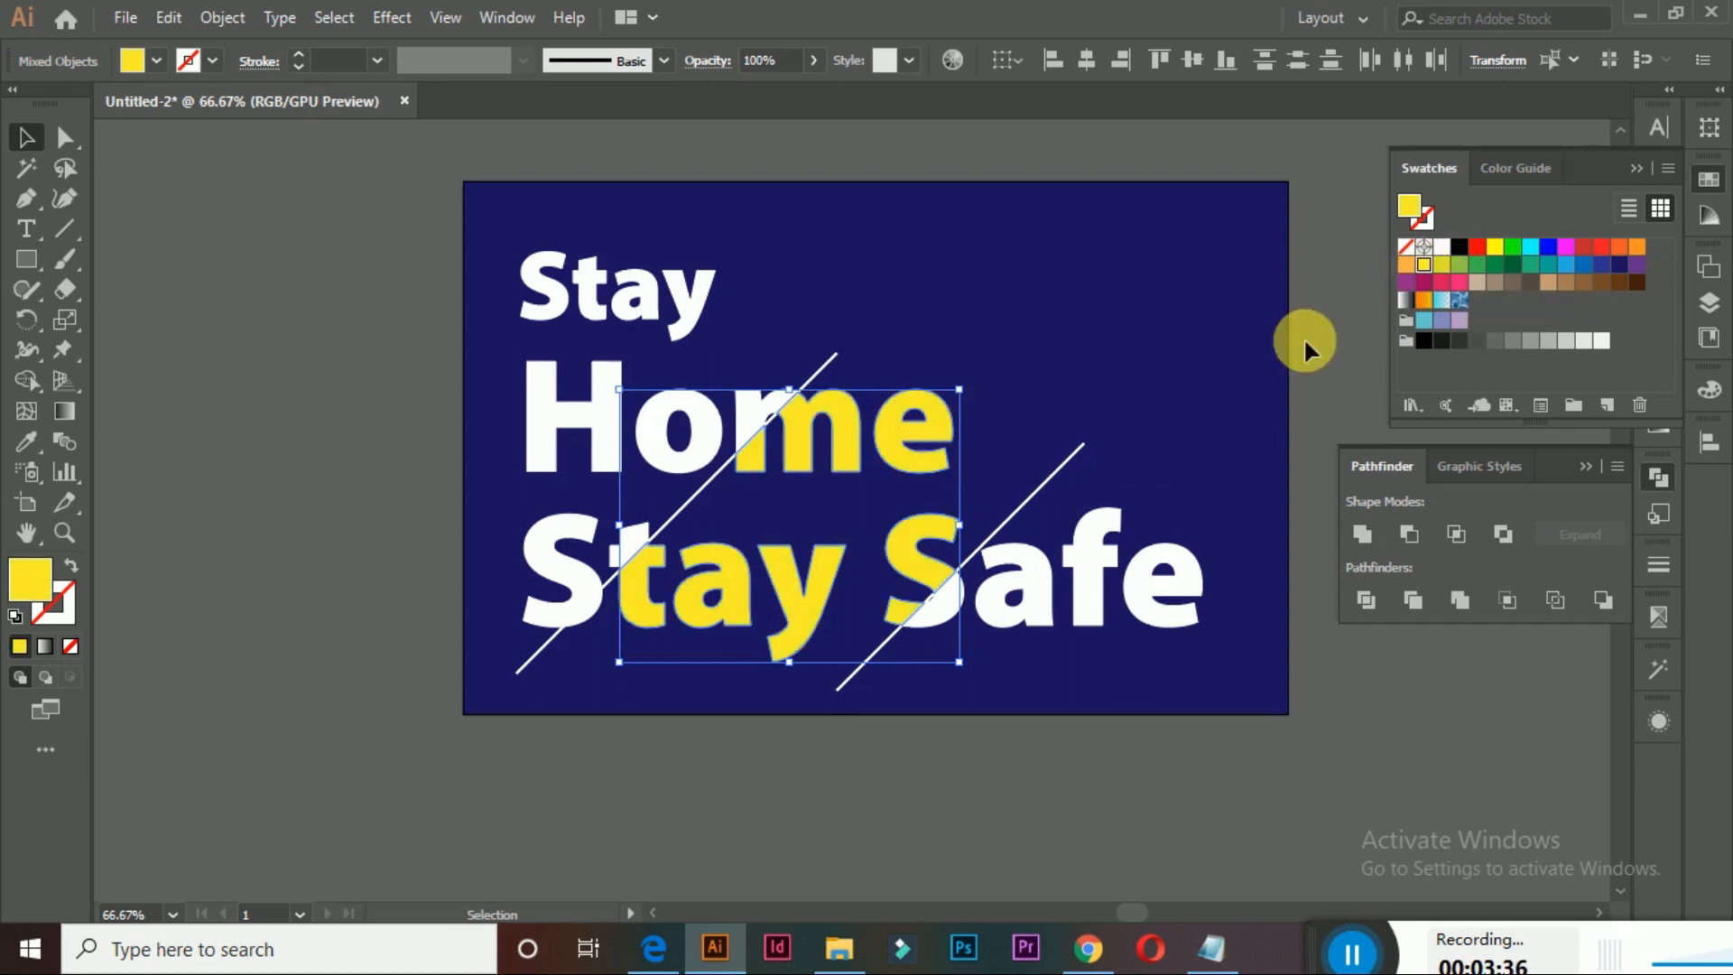
Nudge the yellow letter pieces slightly up and to the right, away from the first diagonal line, and deselect them
key(Up)
key(Up)
key(Right)
key(Right)
key(Right)
key(Right)
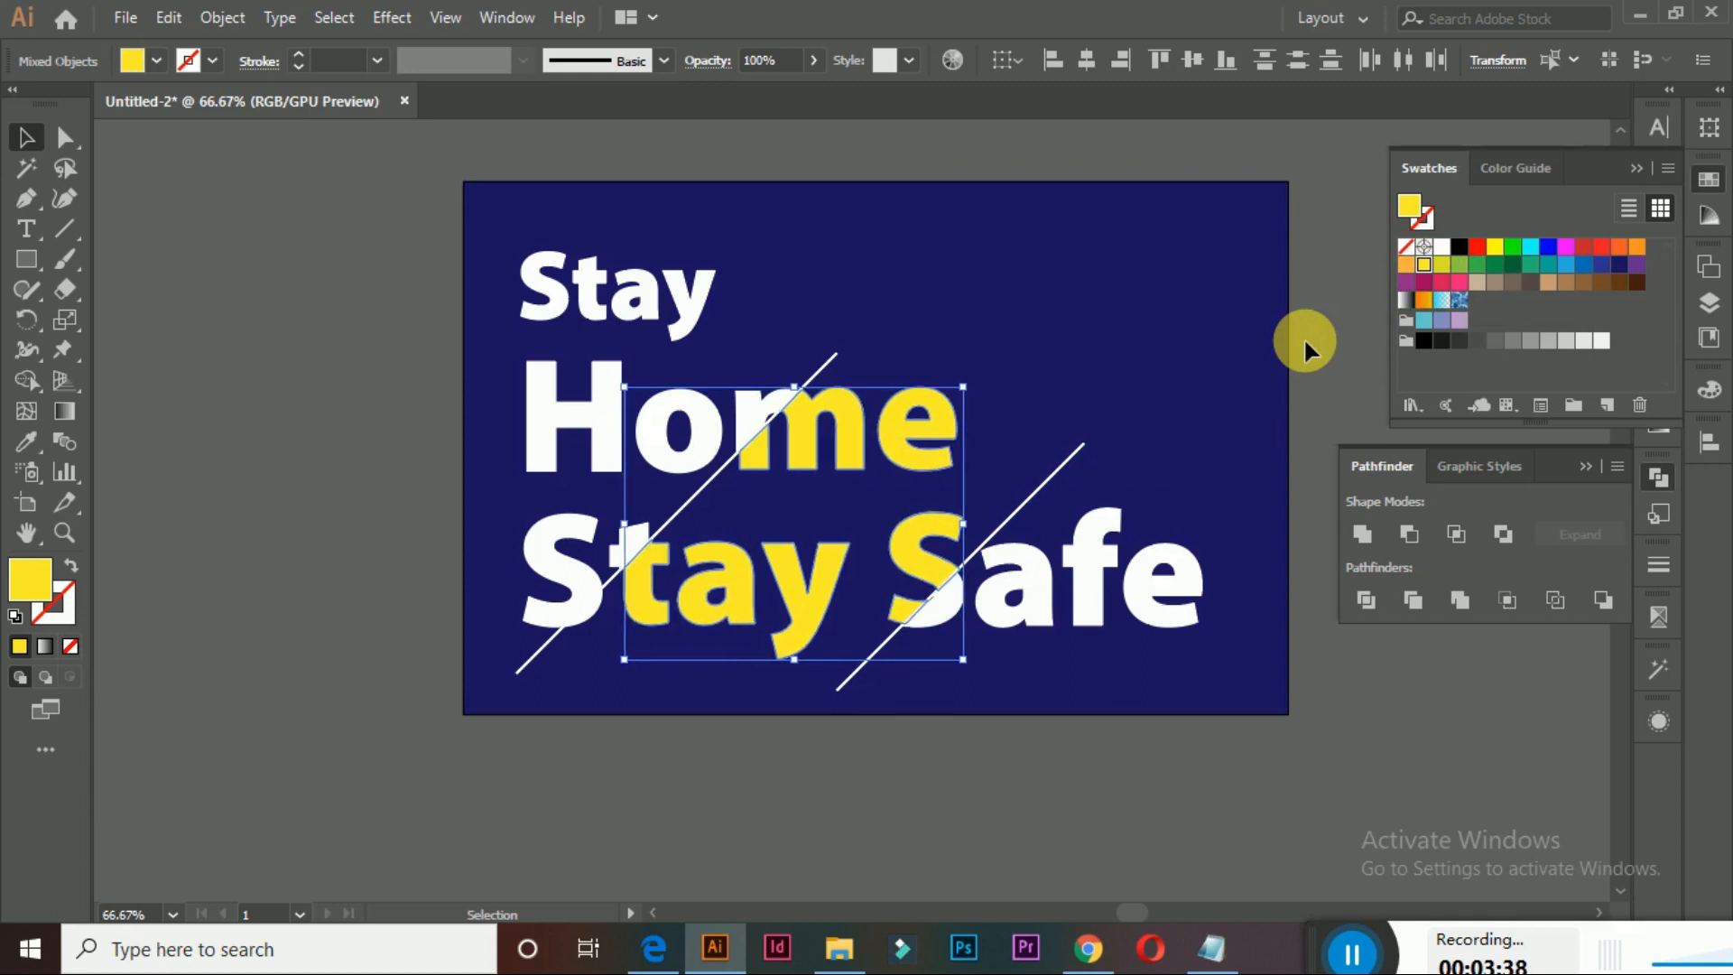
key(Up)
key(Up)
key(Up)
key(Up)
key(Right)
key(Right)
key(Right)
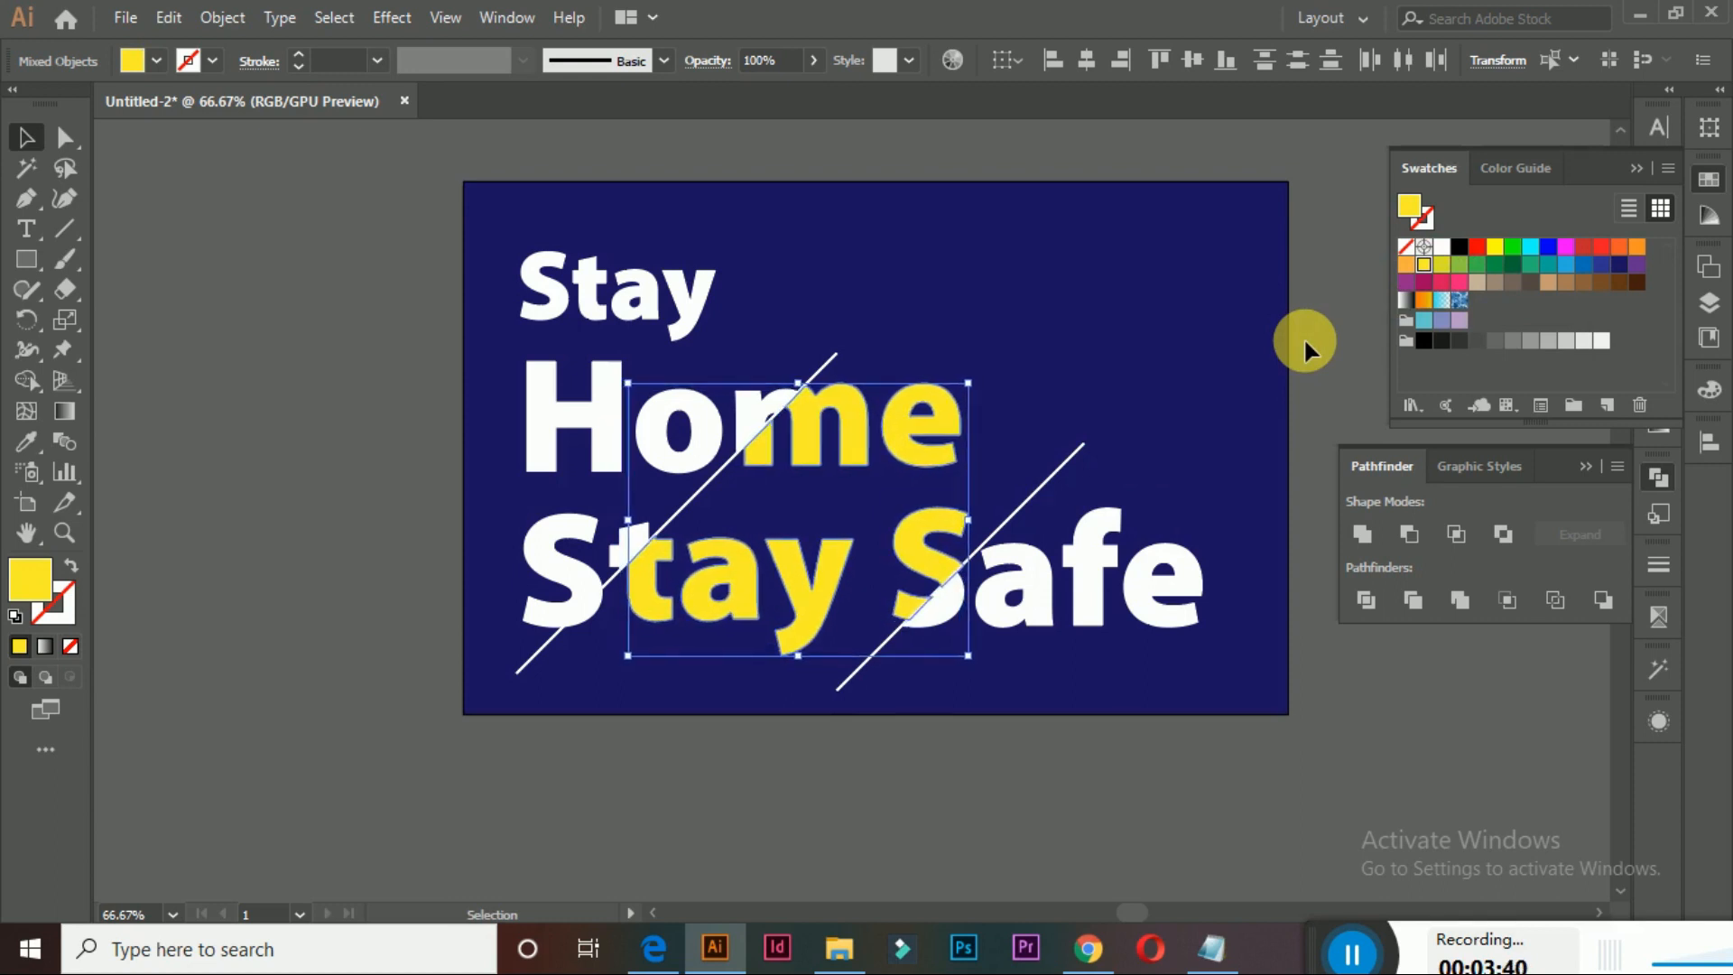
key(Right)
key(Right)
key(Left)
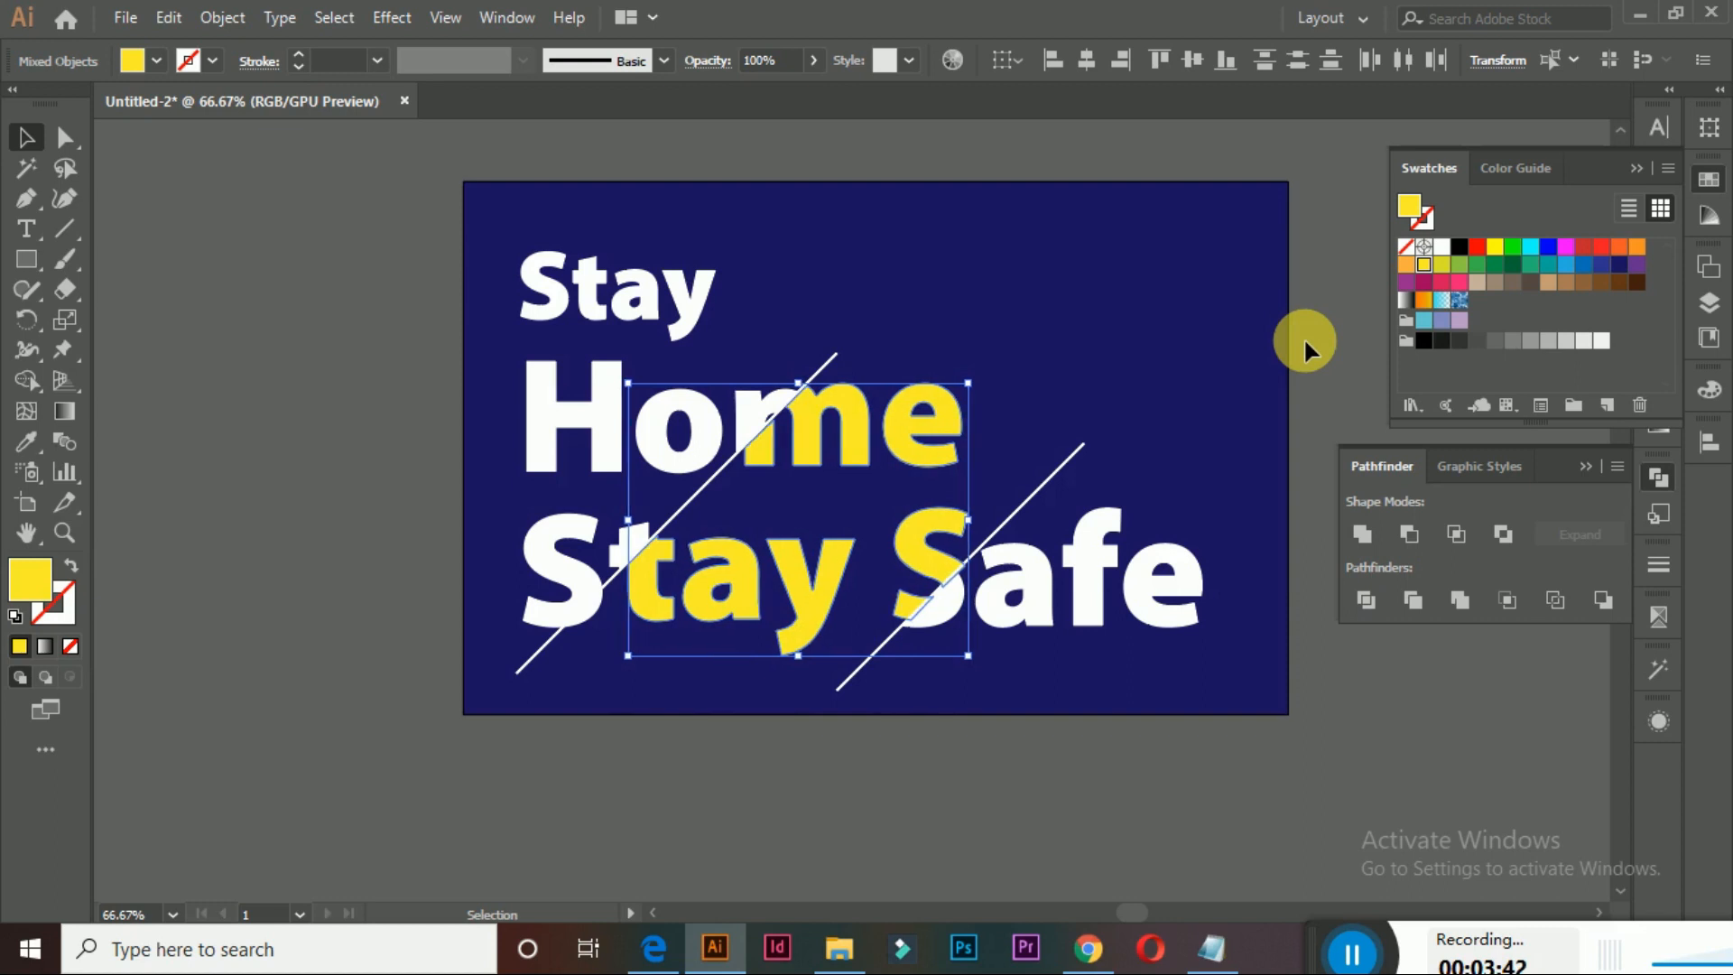
click(1336, 349)
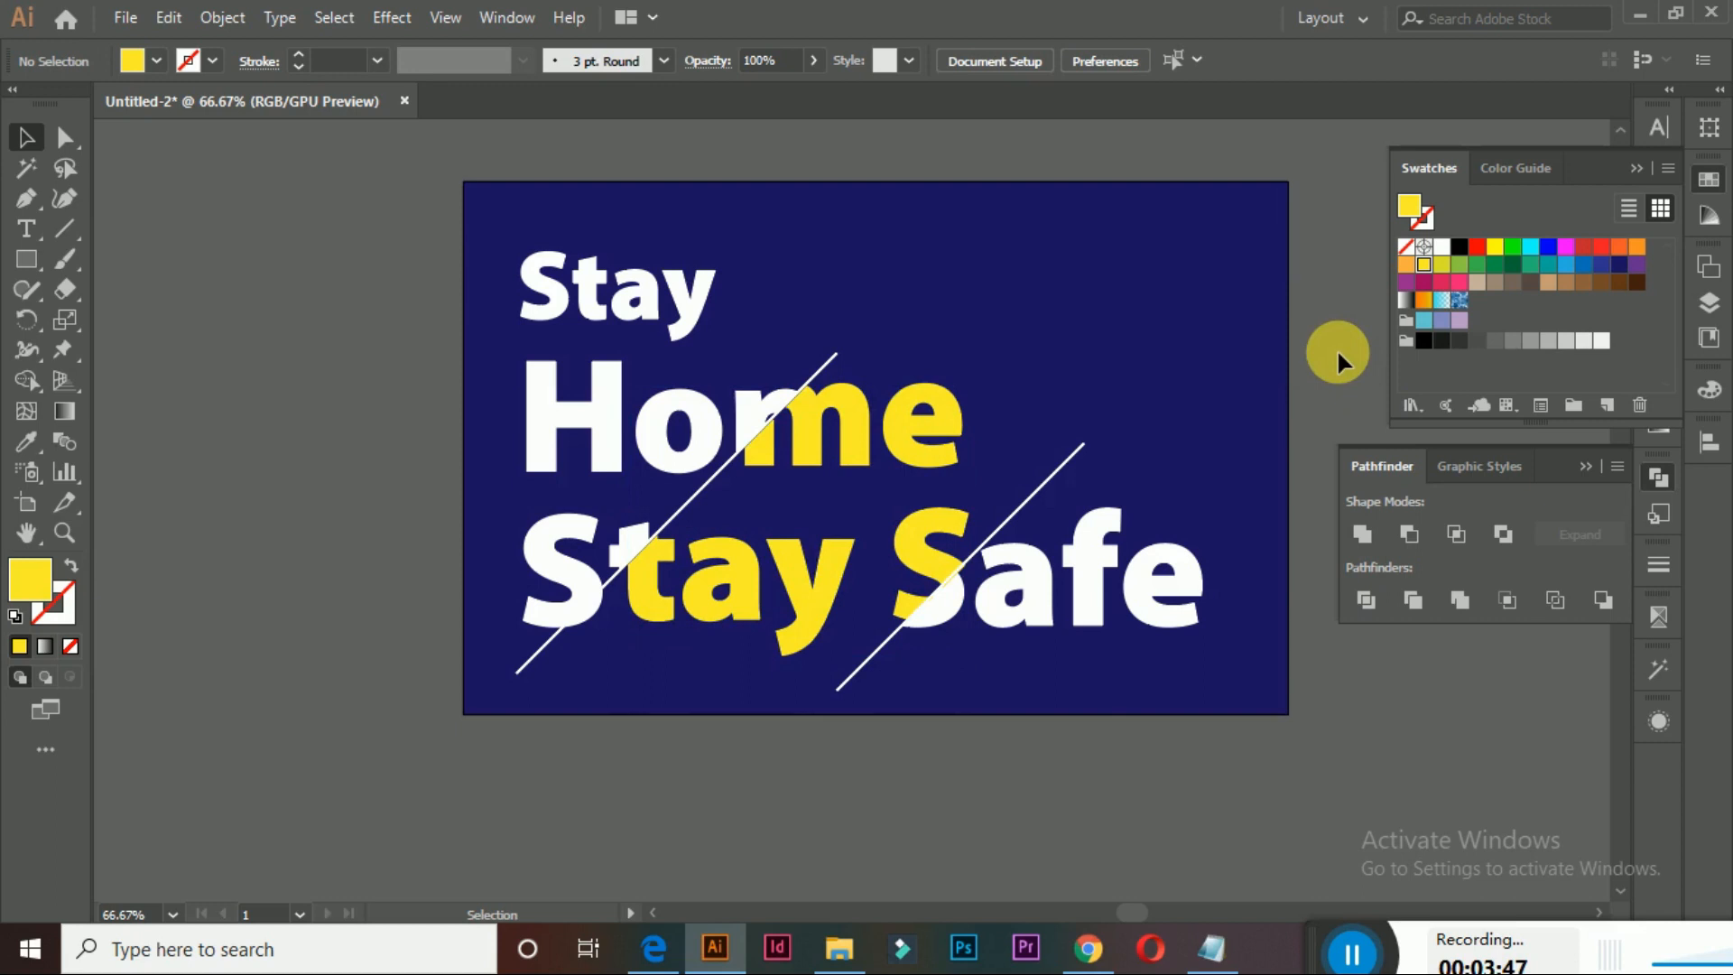
Delete the leftover "Stay" text lying outside the artboard on its left side
key(z)
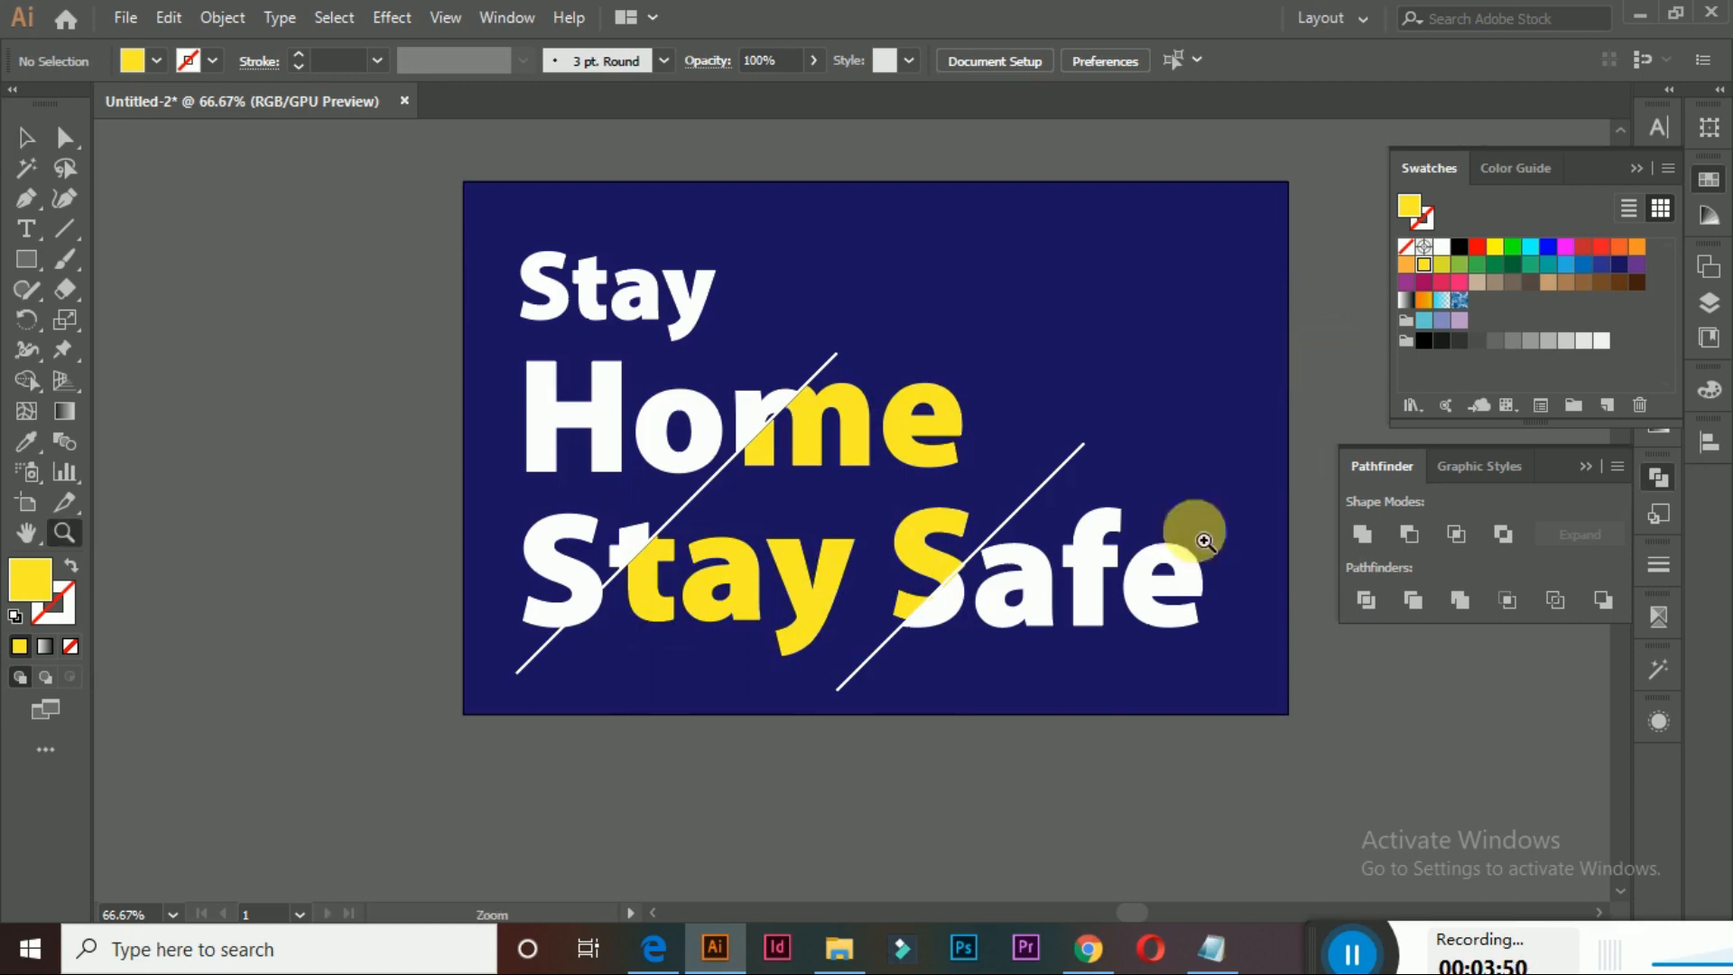
alt+click(886, 455)
alt+click(887, 455)
drag(711, 471, 940, 569)
click(27, 137)
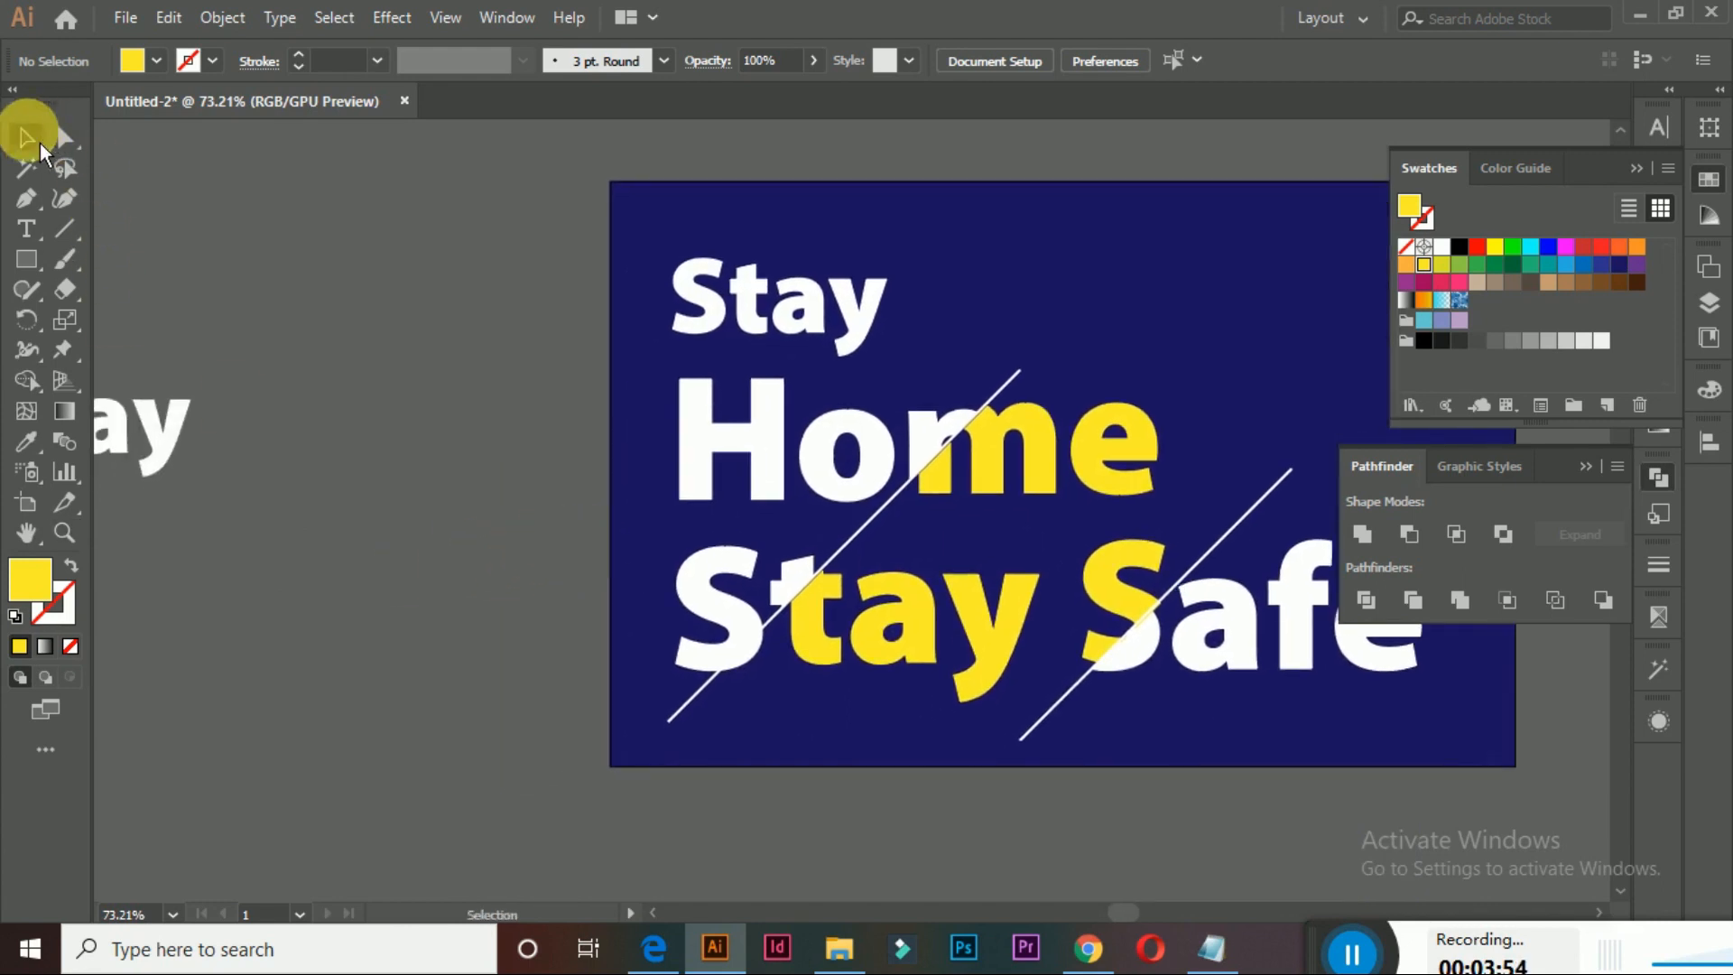
click(167, 446)
key(Delete)
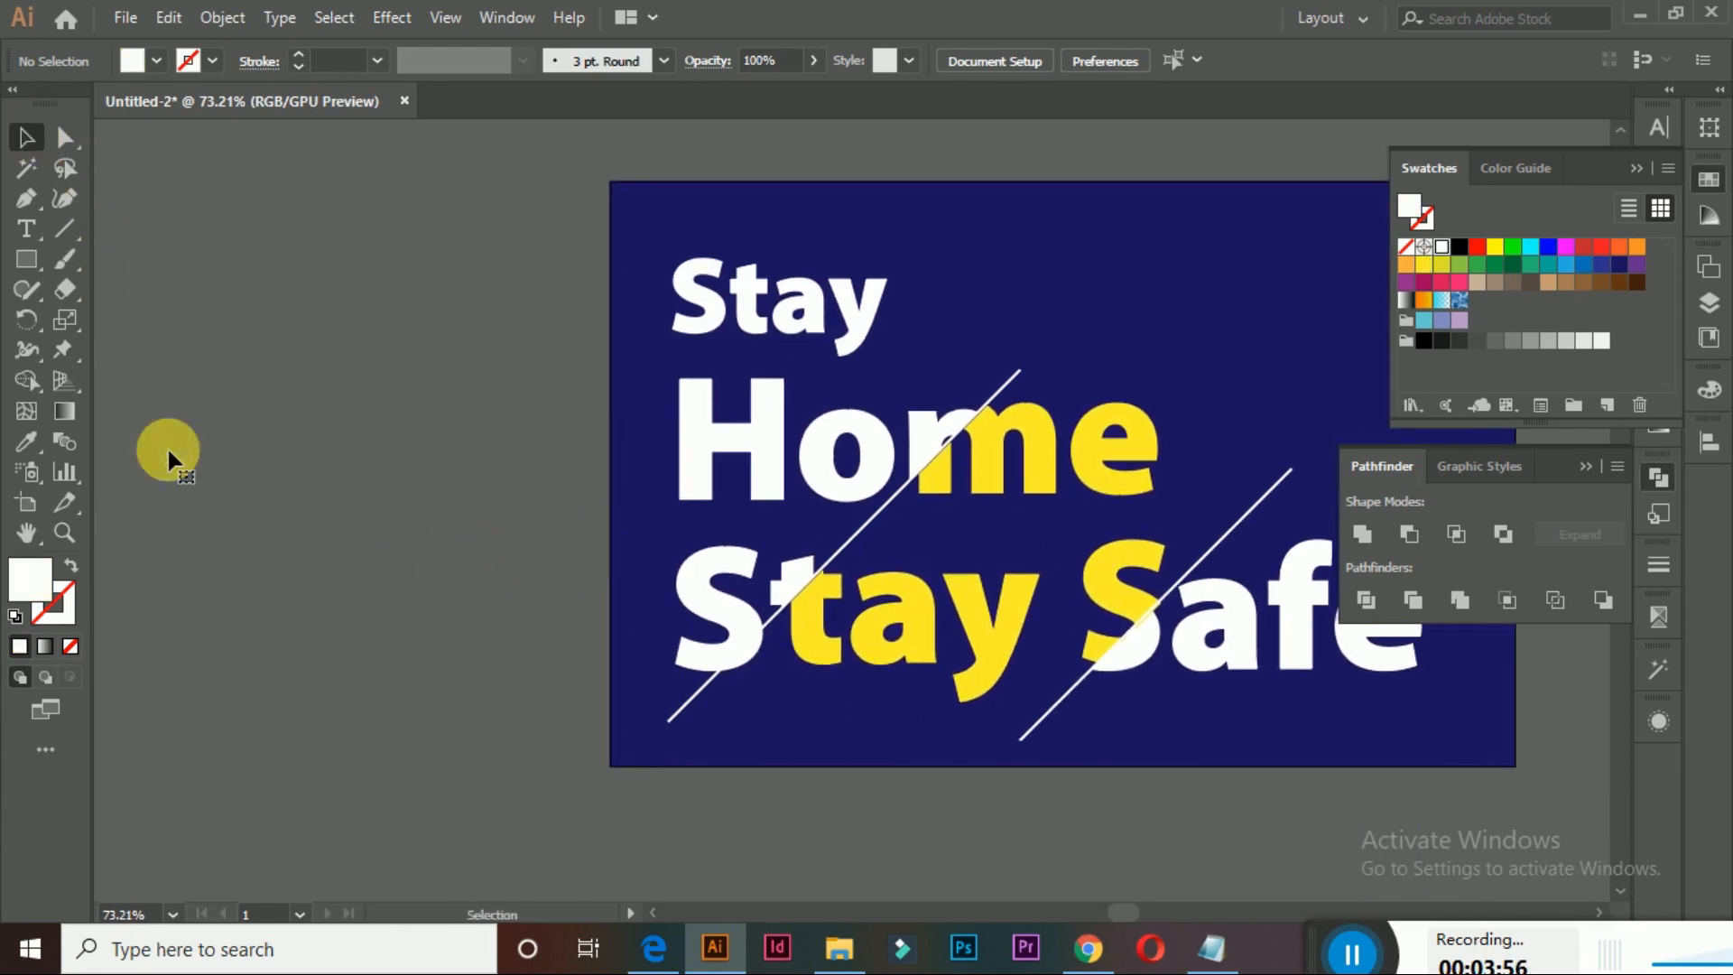
Fill the small piece of the lower "Stay" S below the first diagonal line with yellow
drag(1007, 573, 615, 569)
key(z)
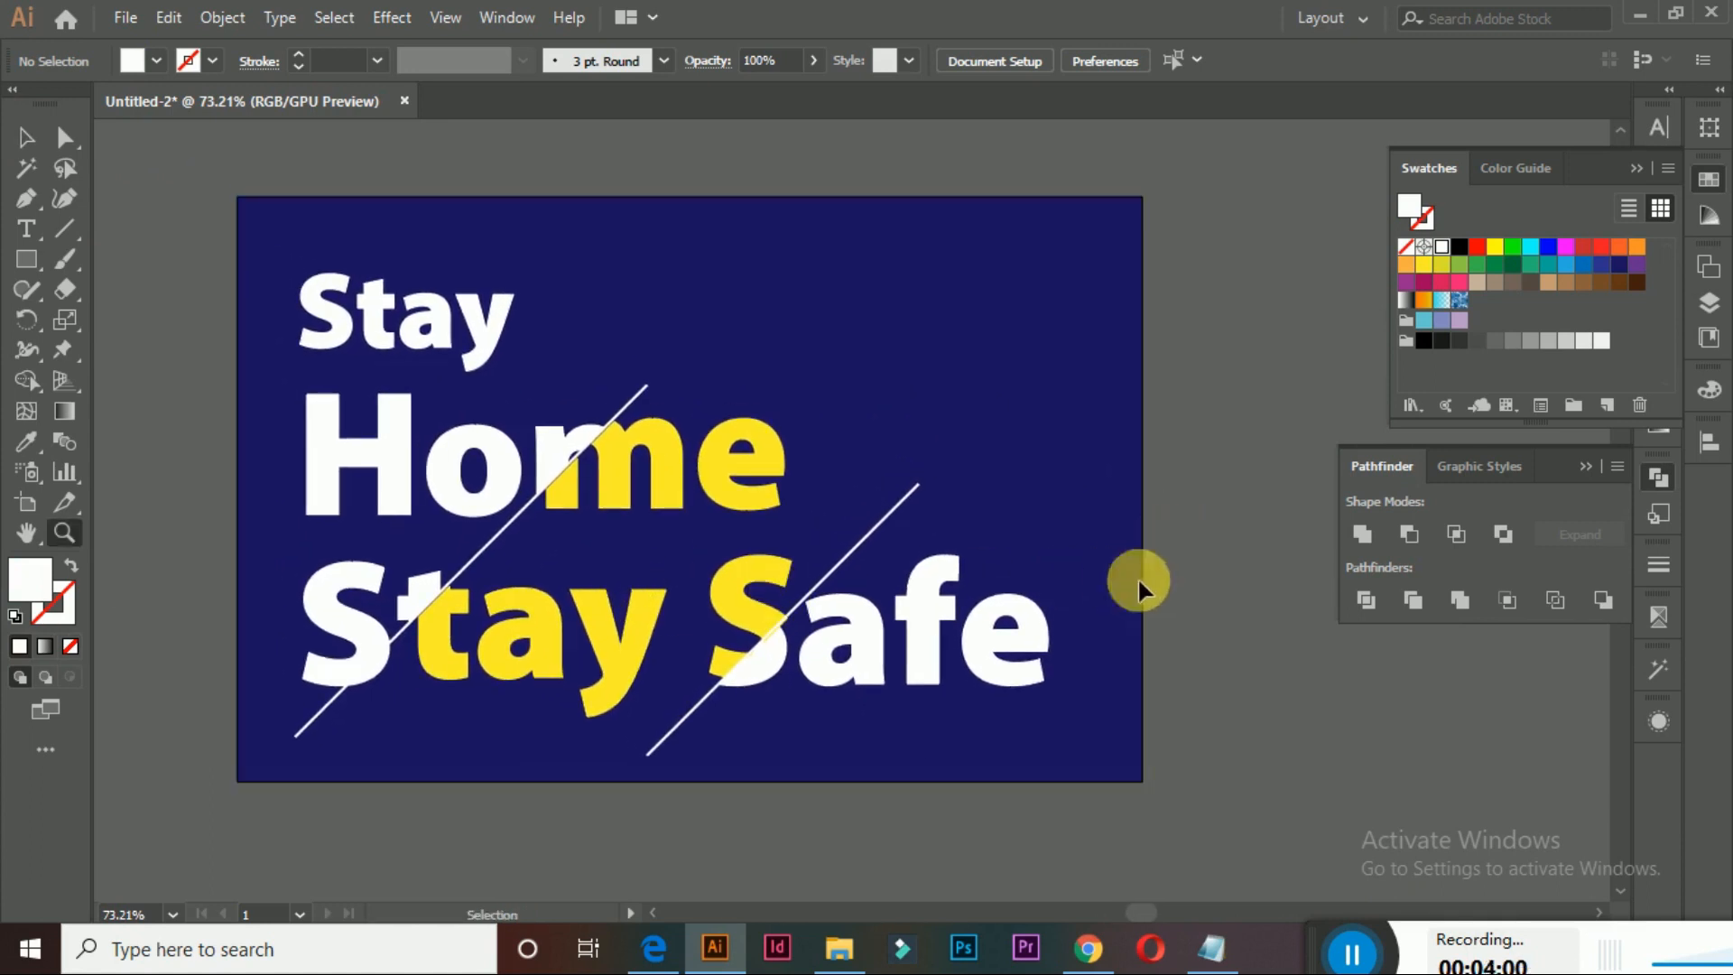
drag(774, 541, 817, 545)
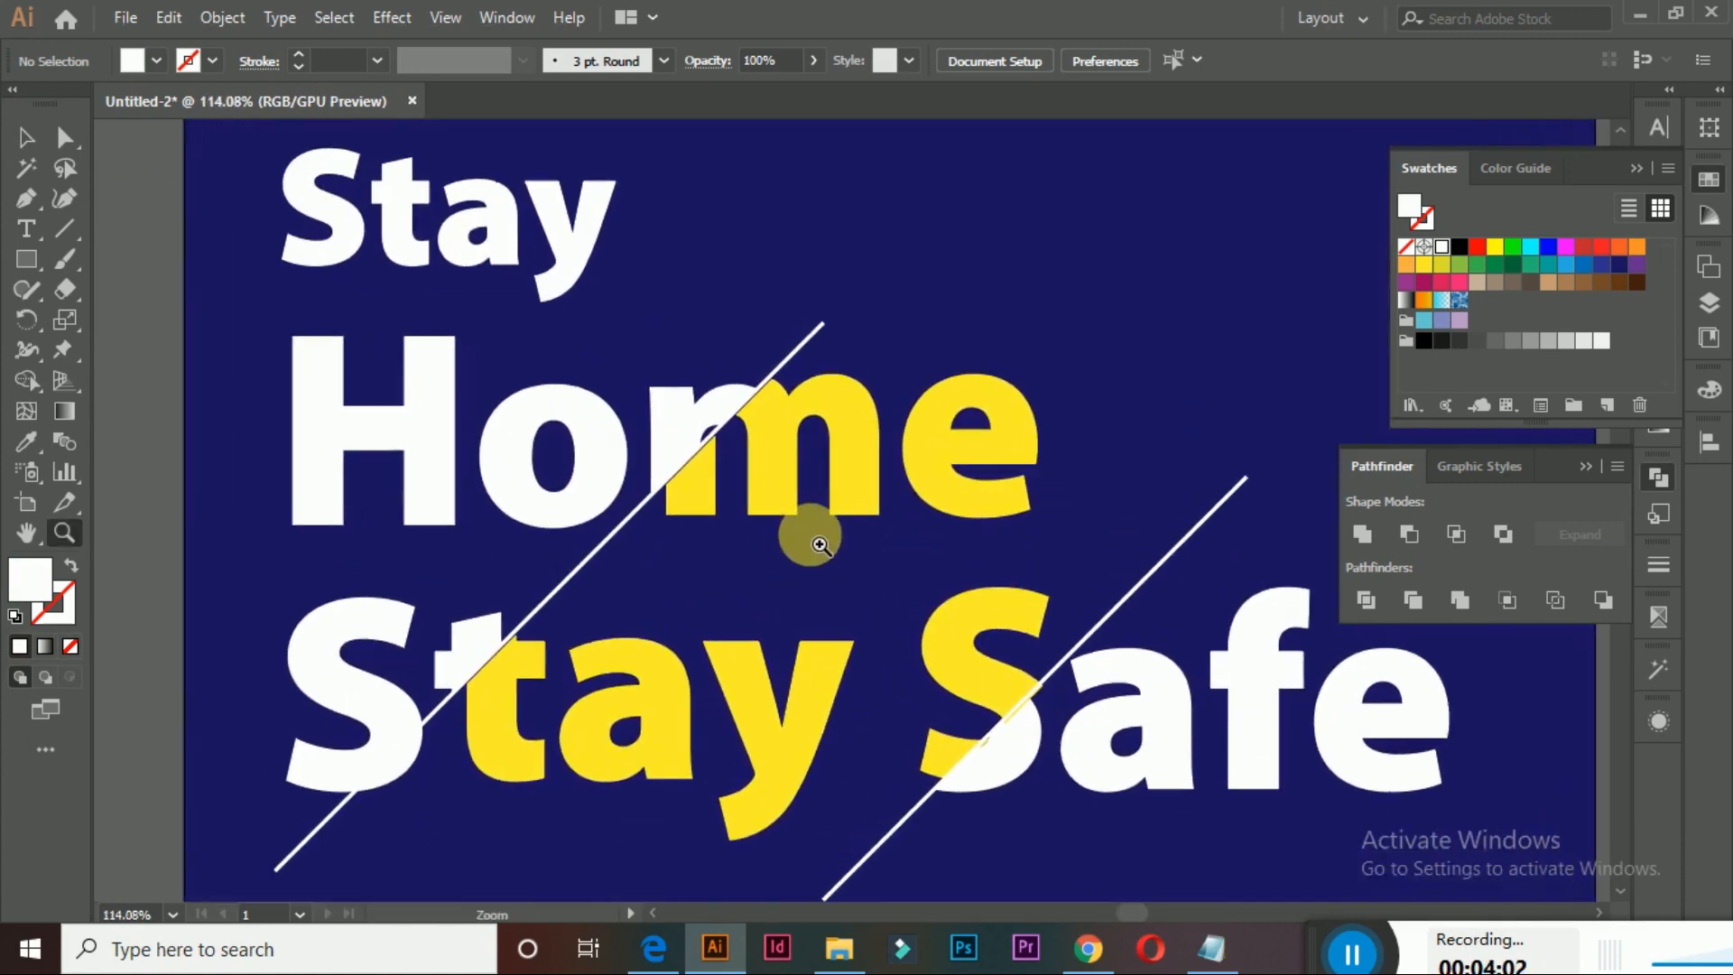
alt+click(872, 553)
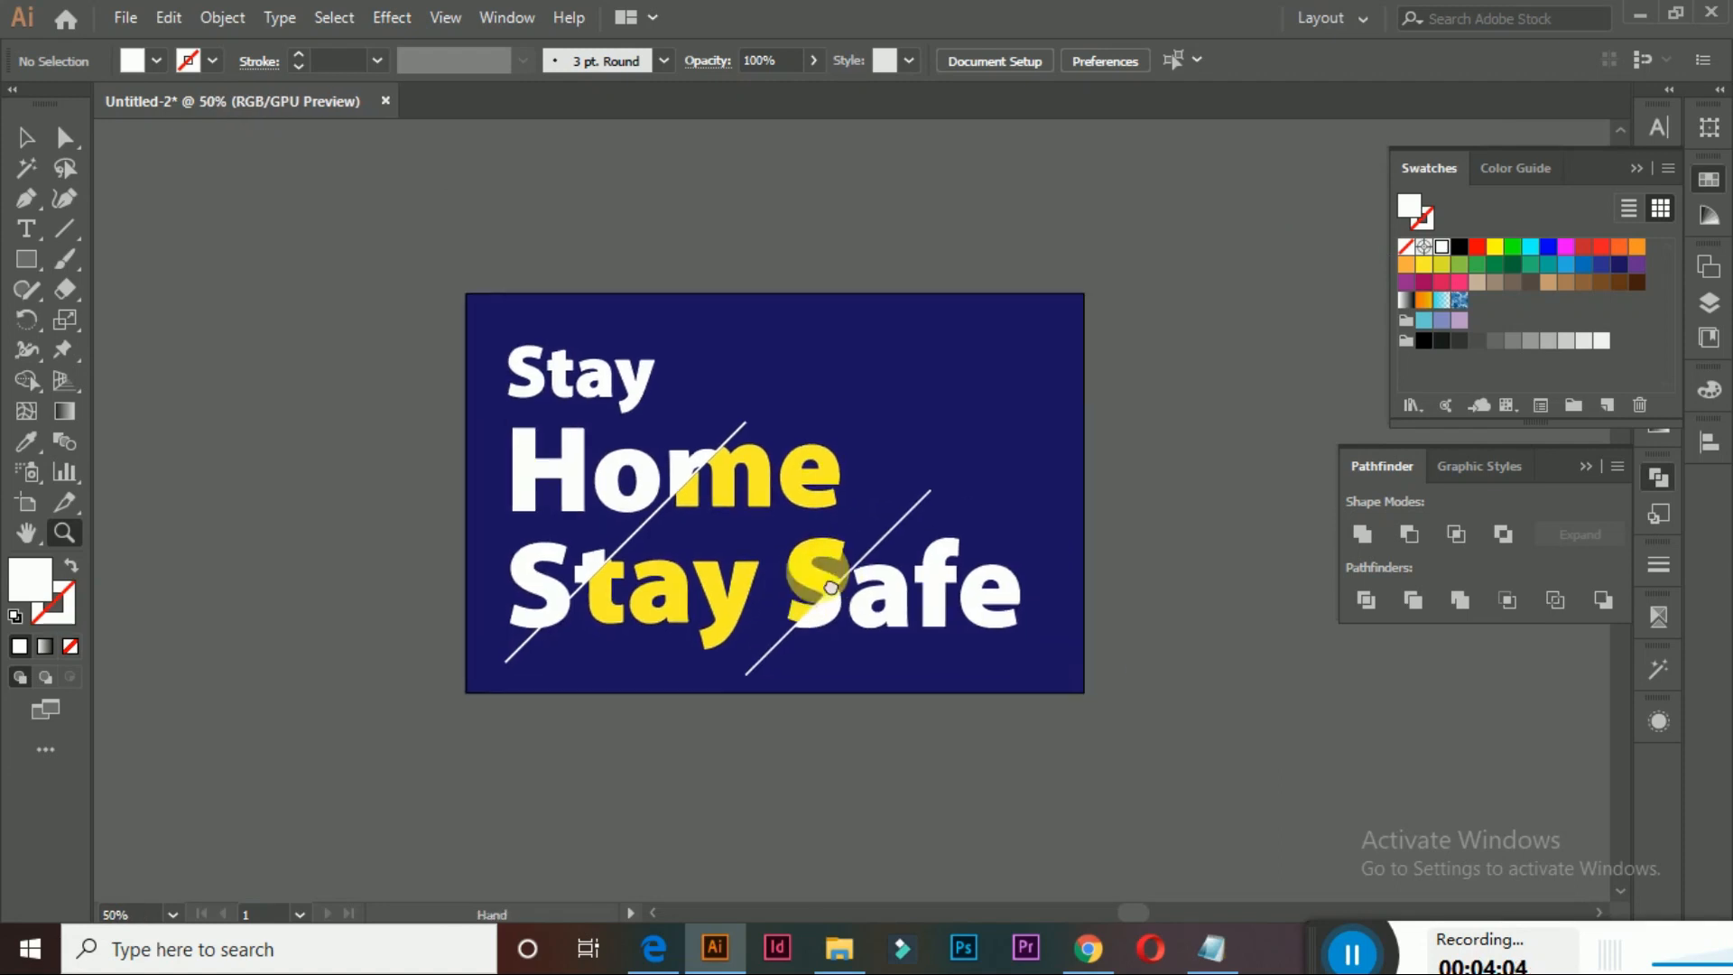
click(27, 138)
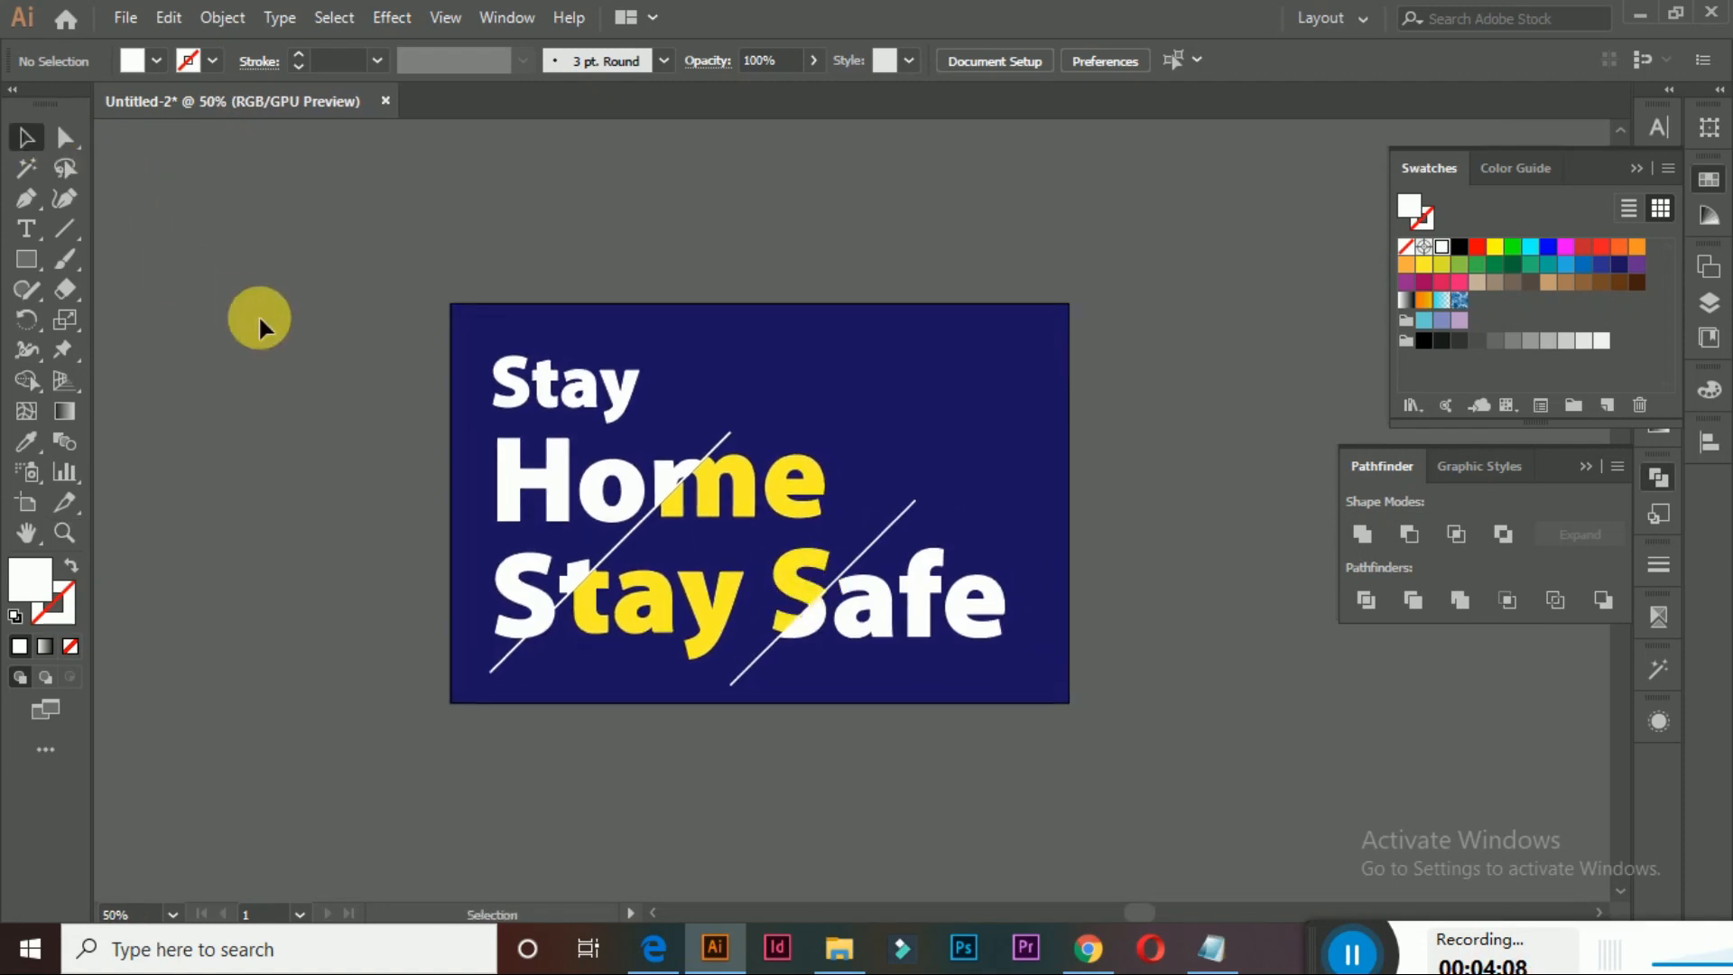
click(536, 603)
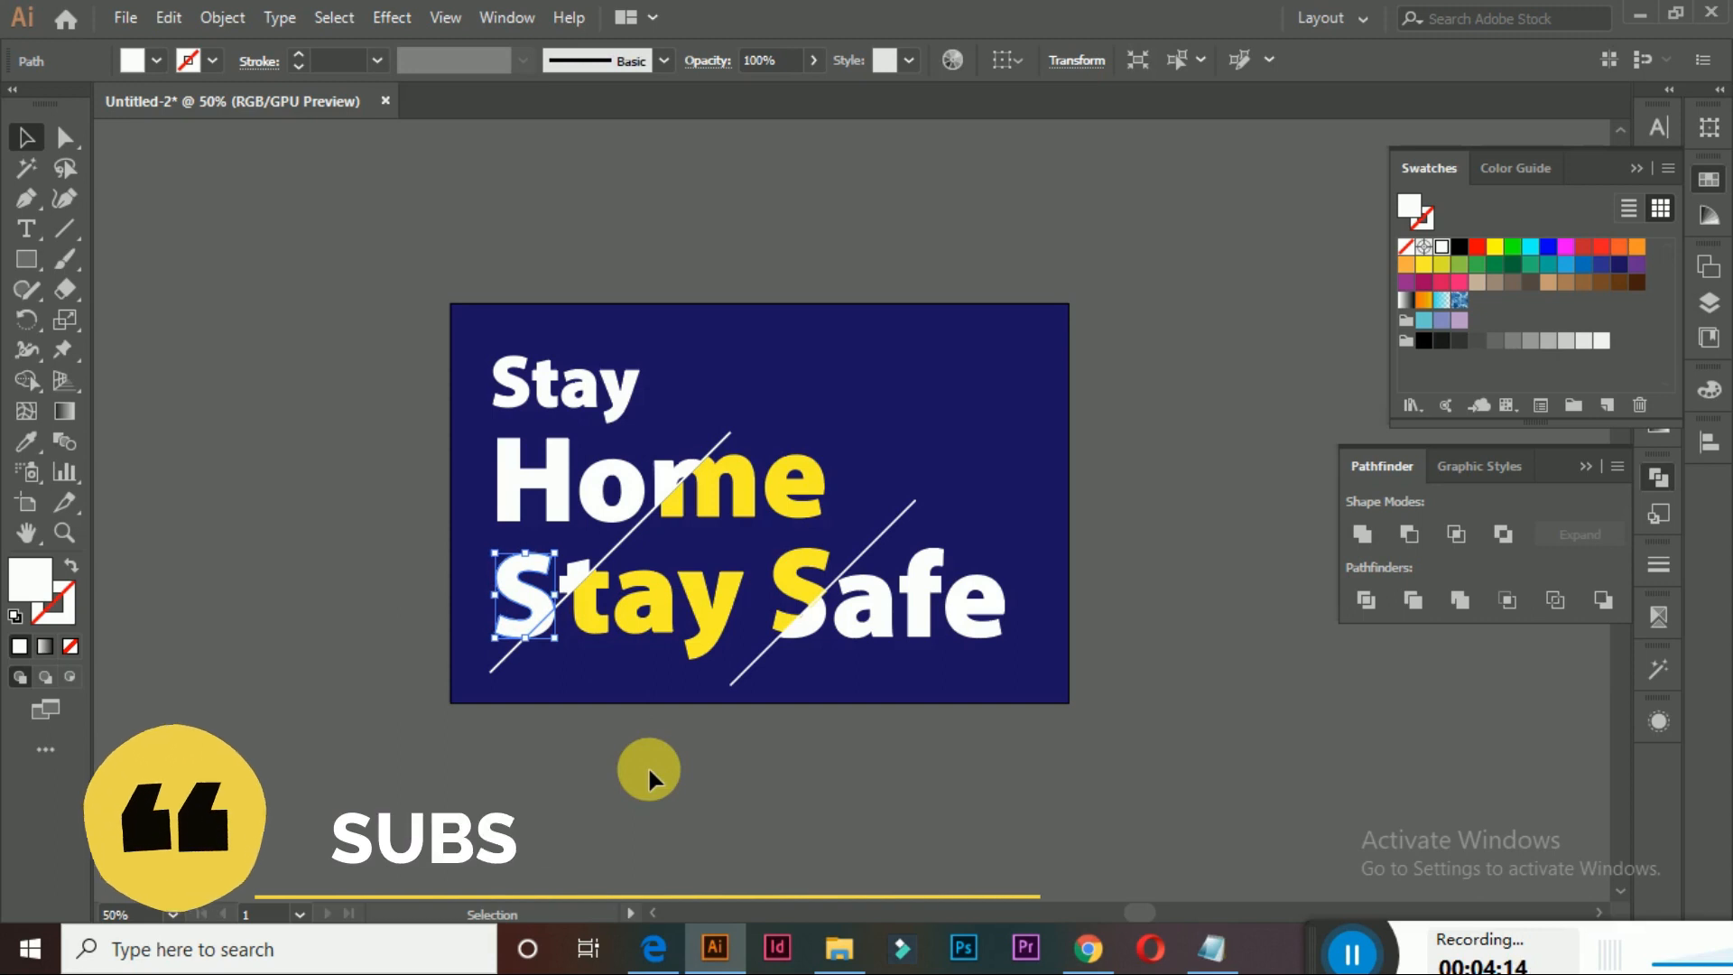
click(541, 630)
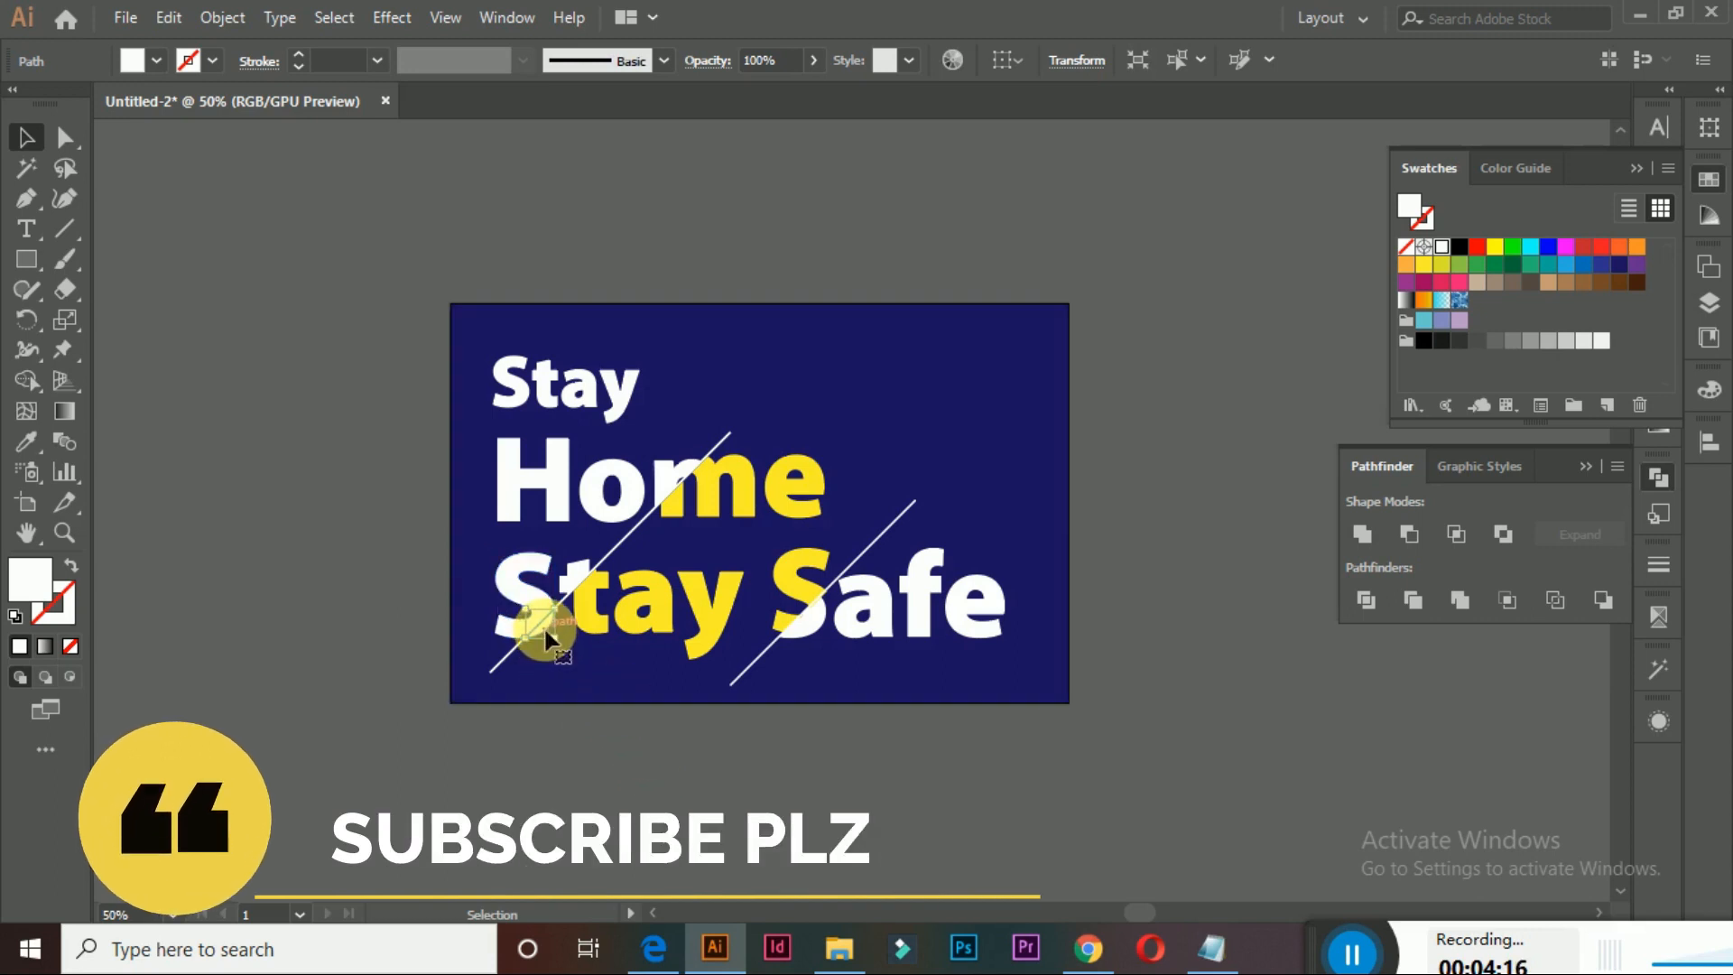
click(1424, 265)
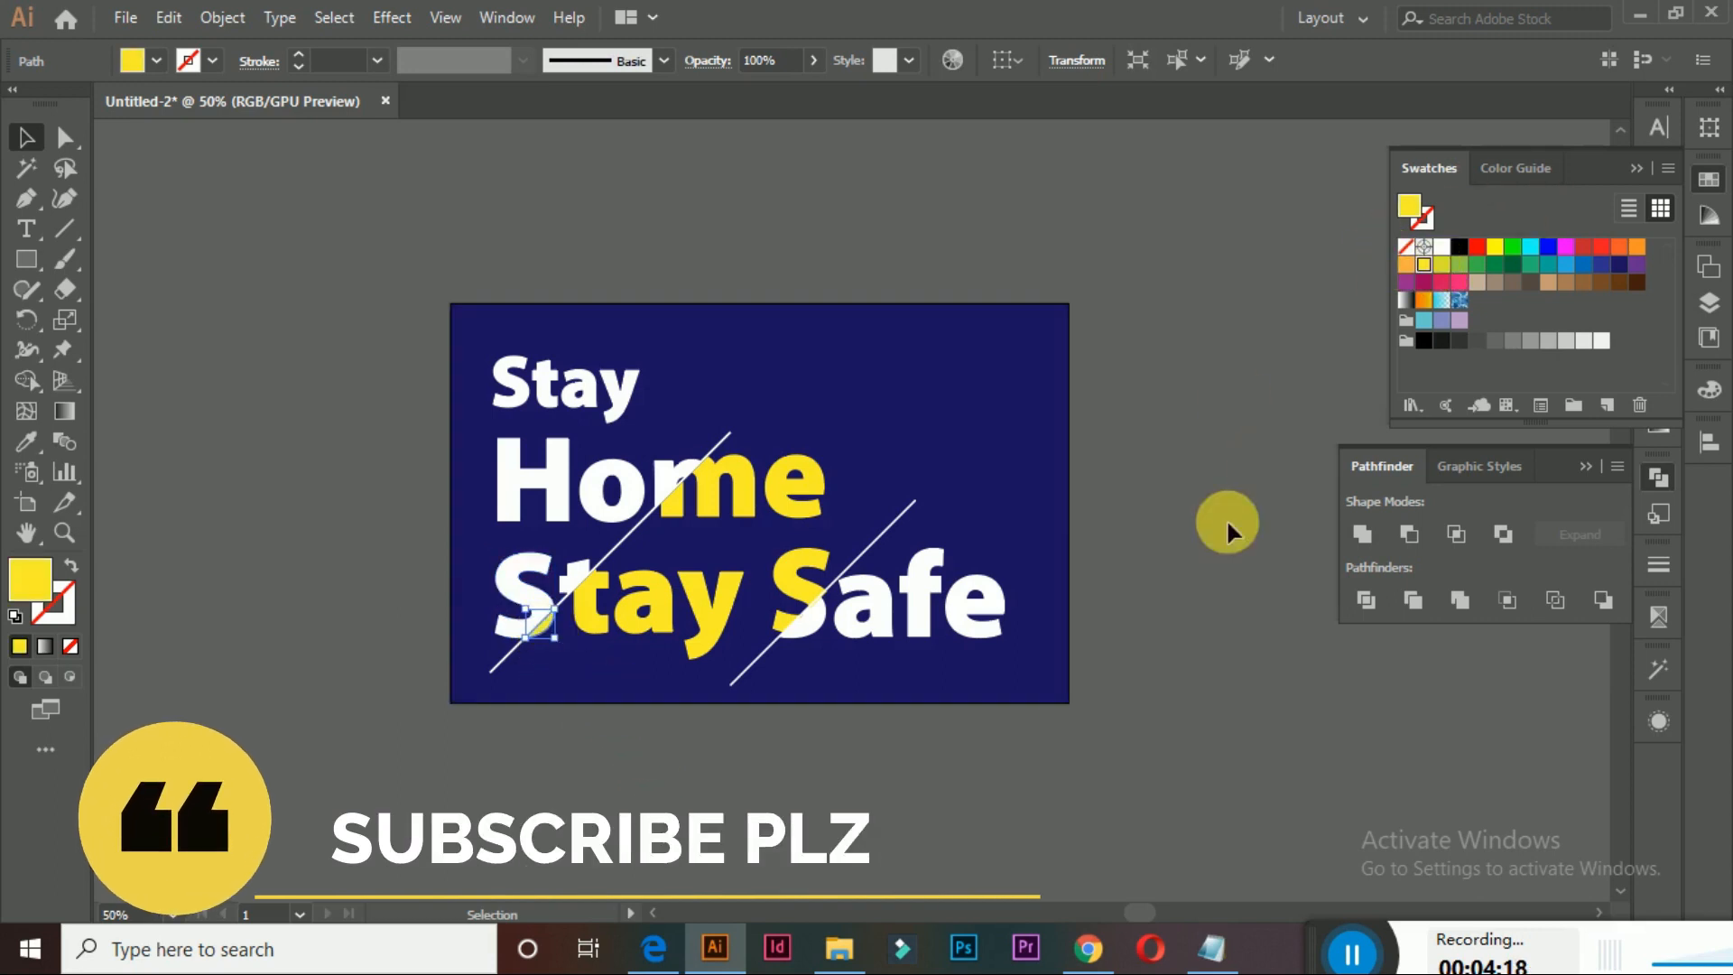
click(1226, 518)
Nudge the small yellow piece of the S down and slightly left along the first diagonal line, and deselect it
key(z)
drag(596, 580, 971, 406)
click(36, 137)
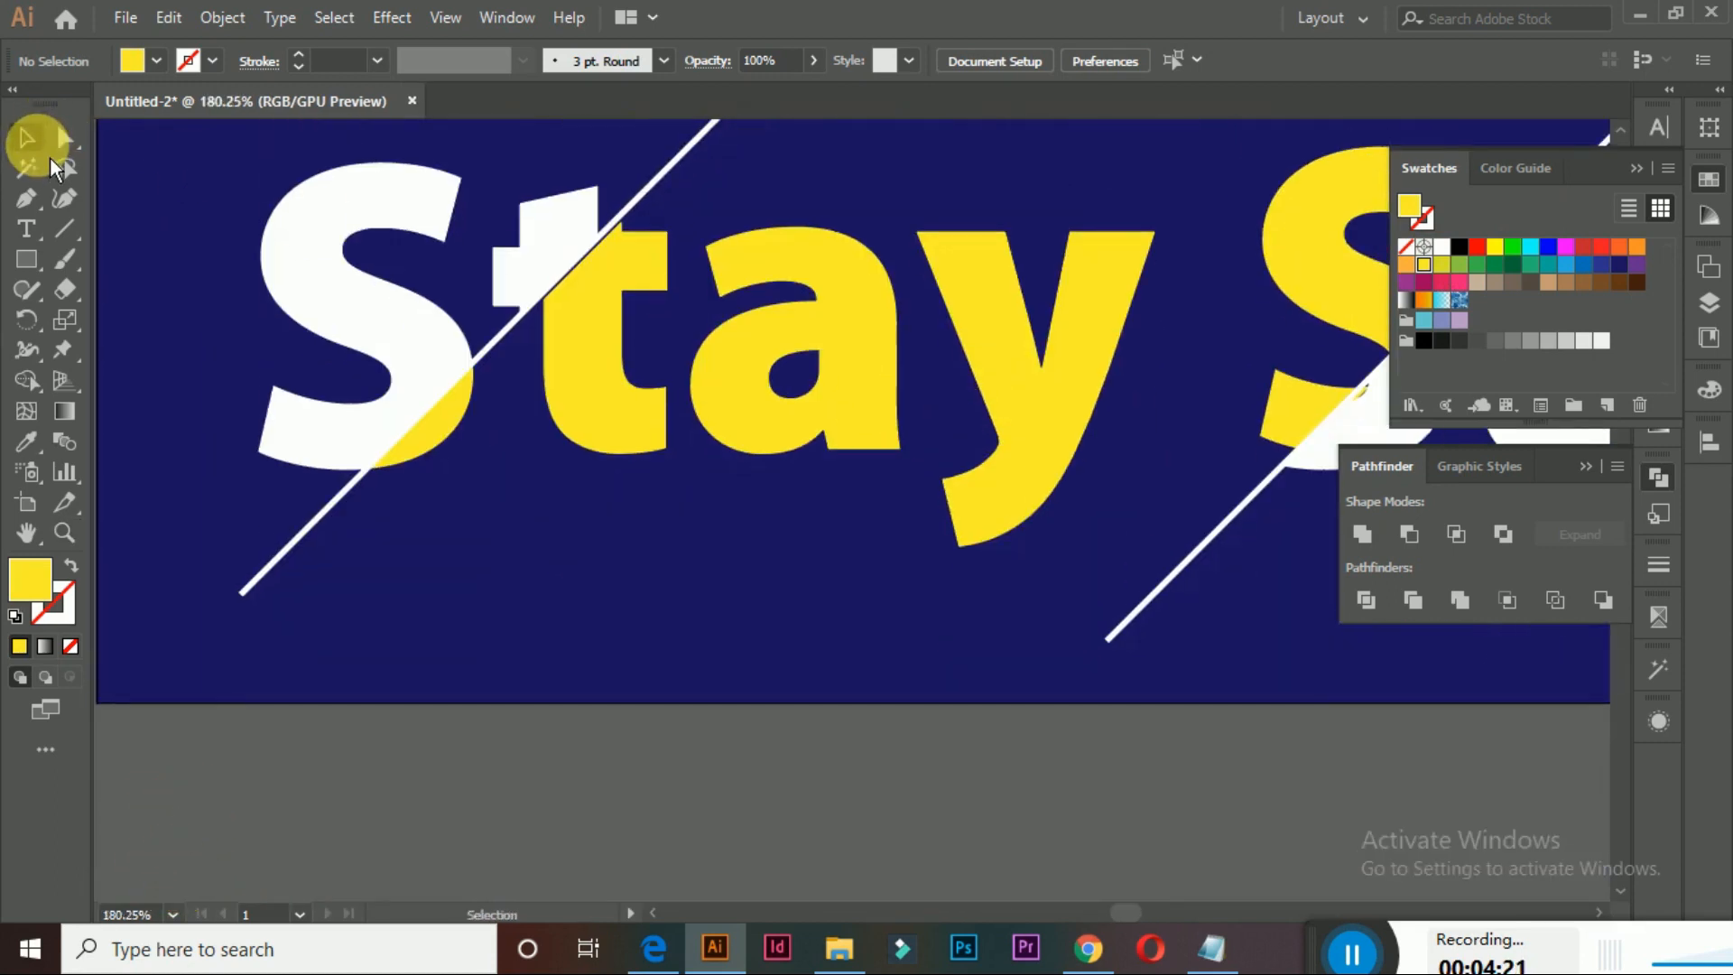
click(449, 420)
key(Right)
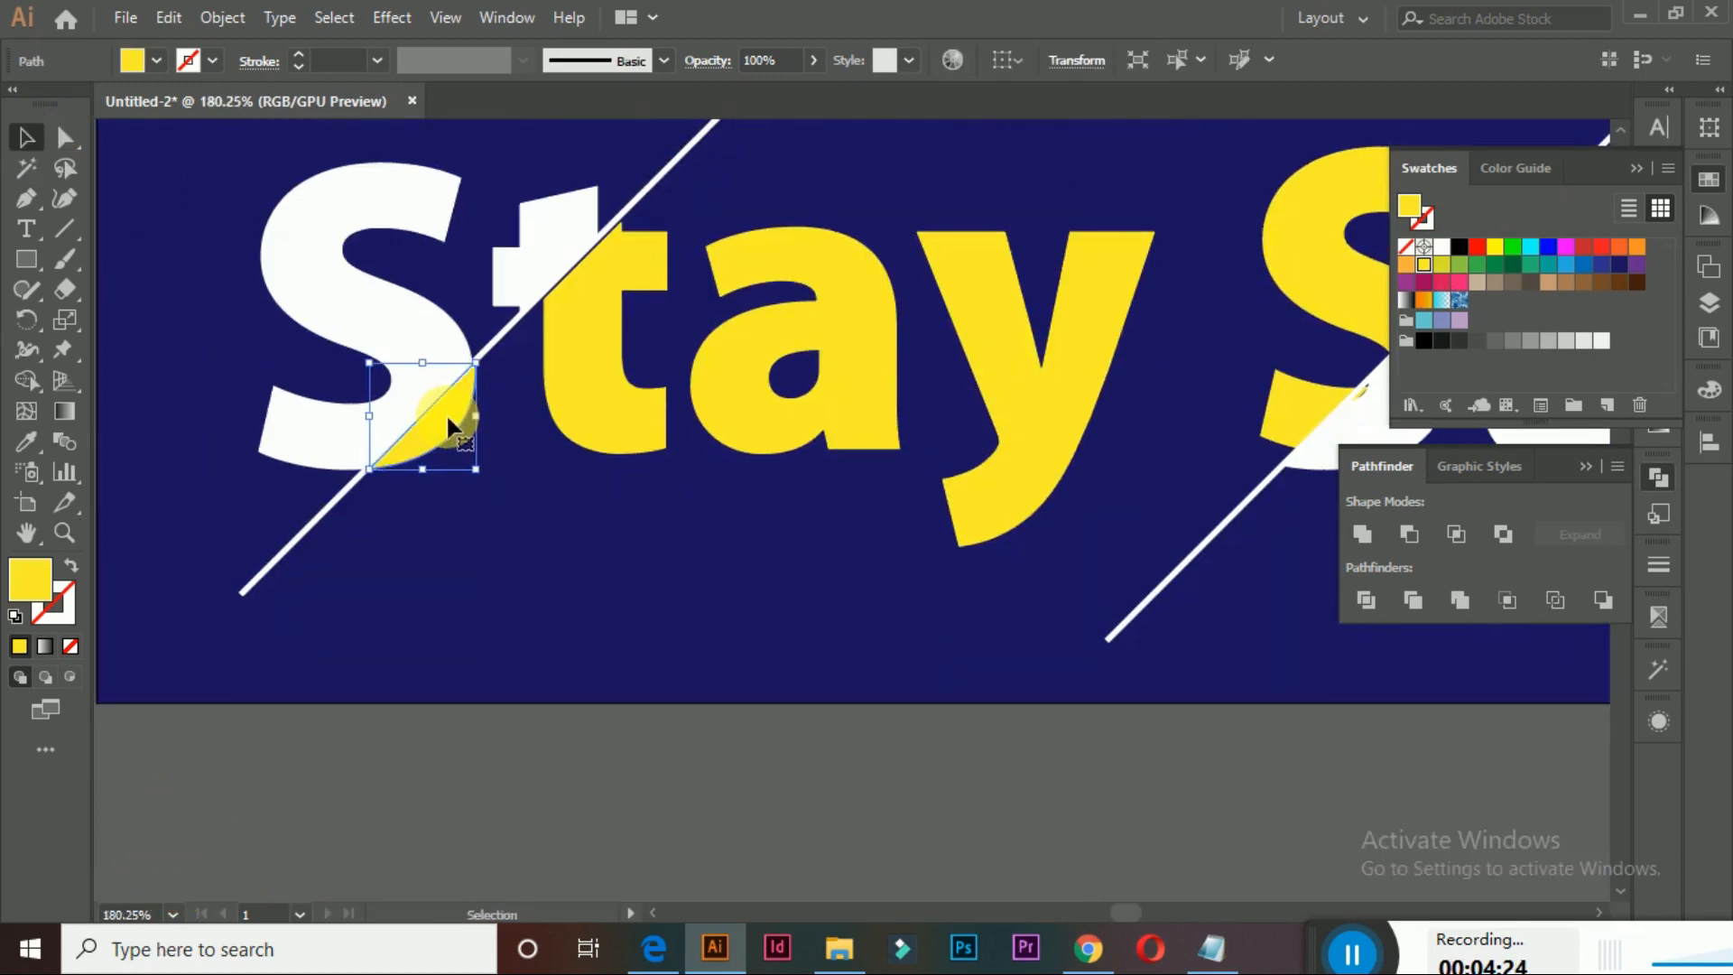
key(Down)
key(Down)
key(Down)
key(Left)
key(Left)
key(Left)
key(Left)
key(Down)
key(Down)
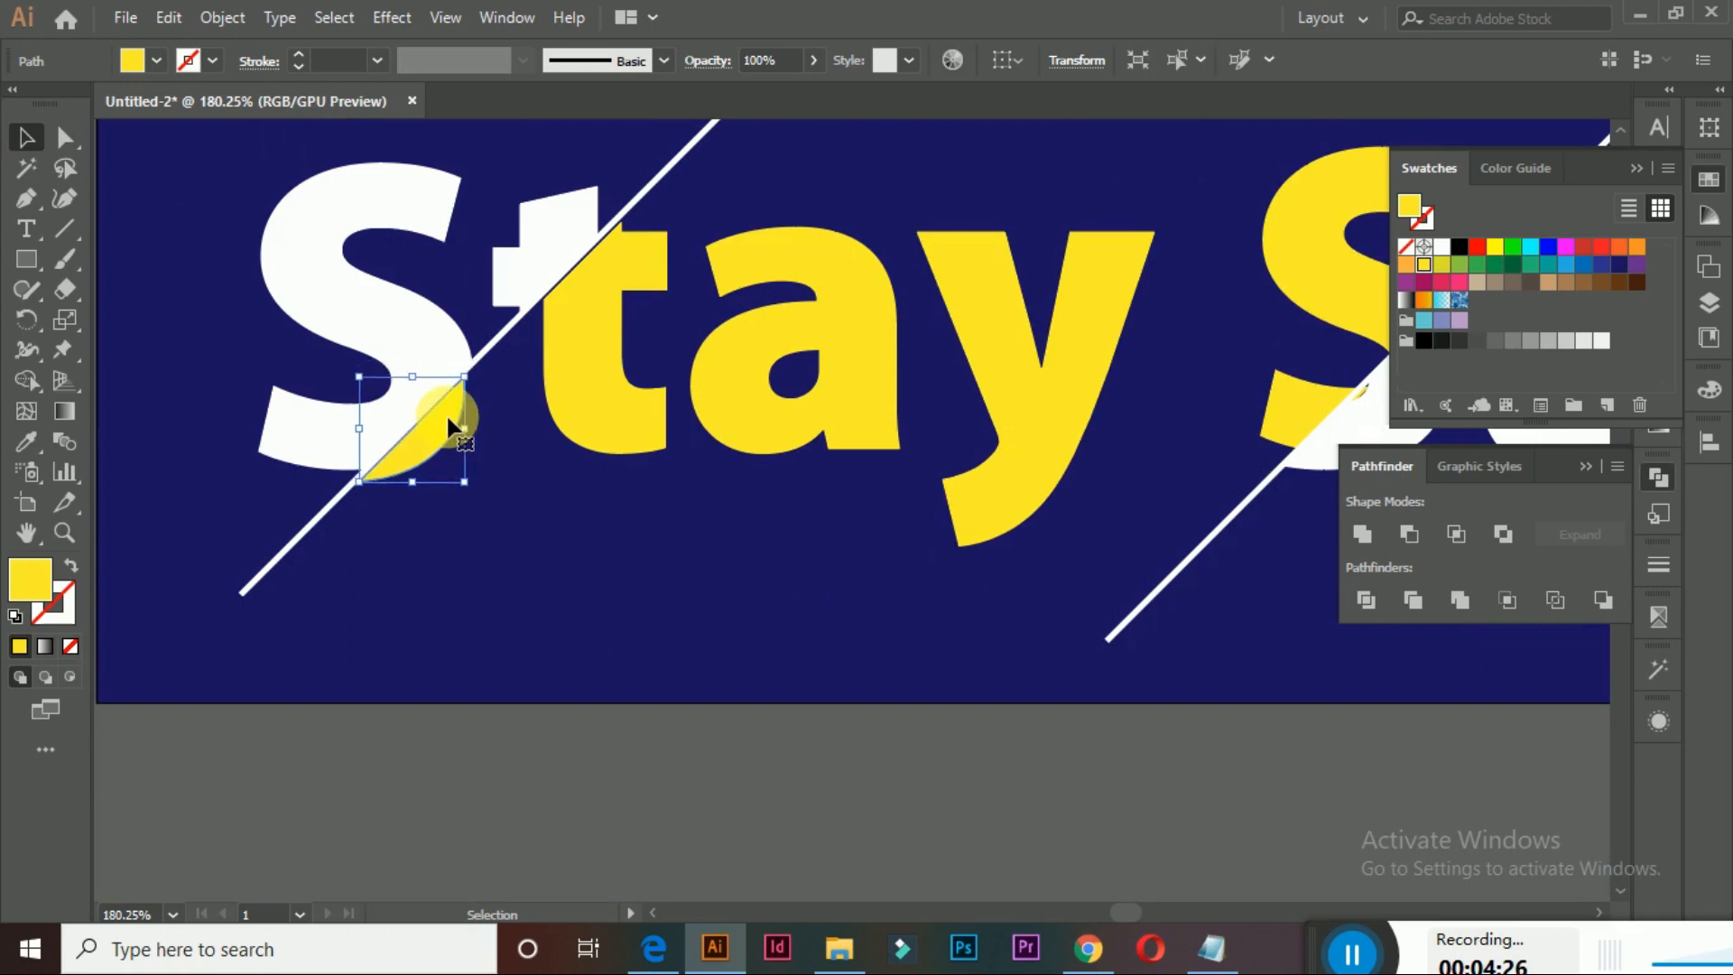
key(Down)
key(Down)
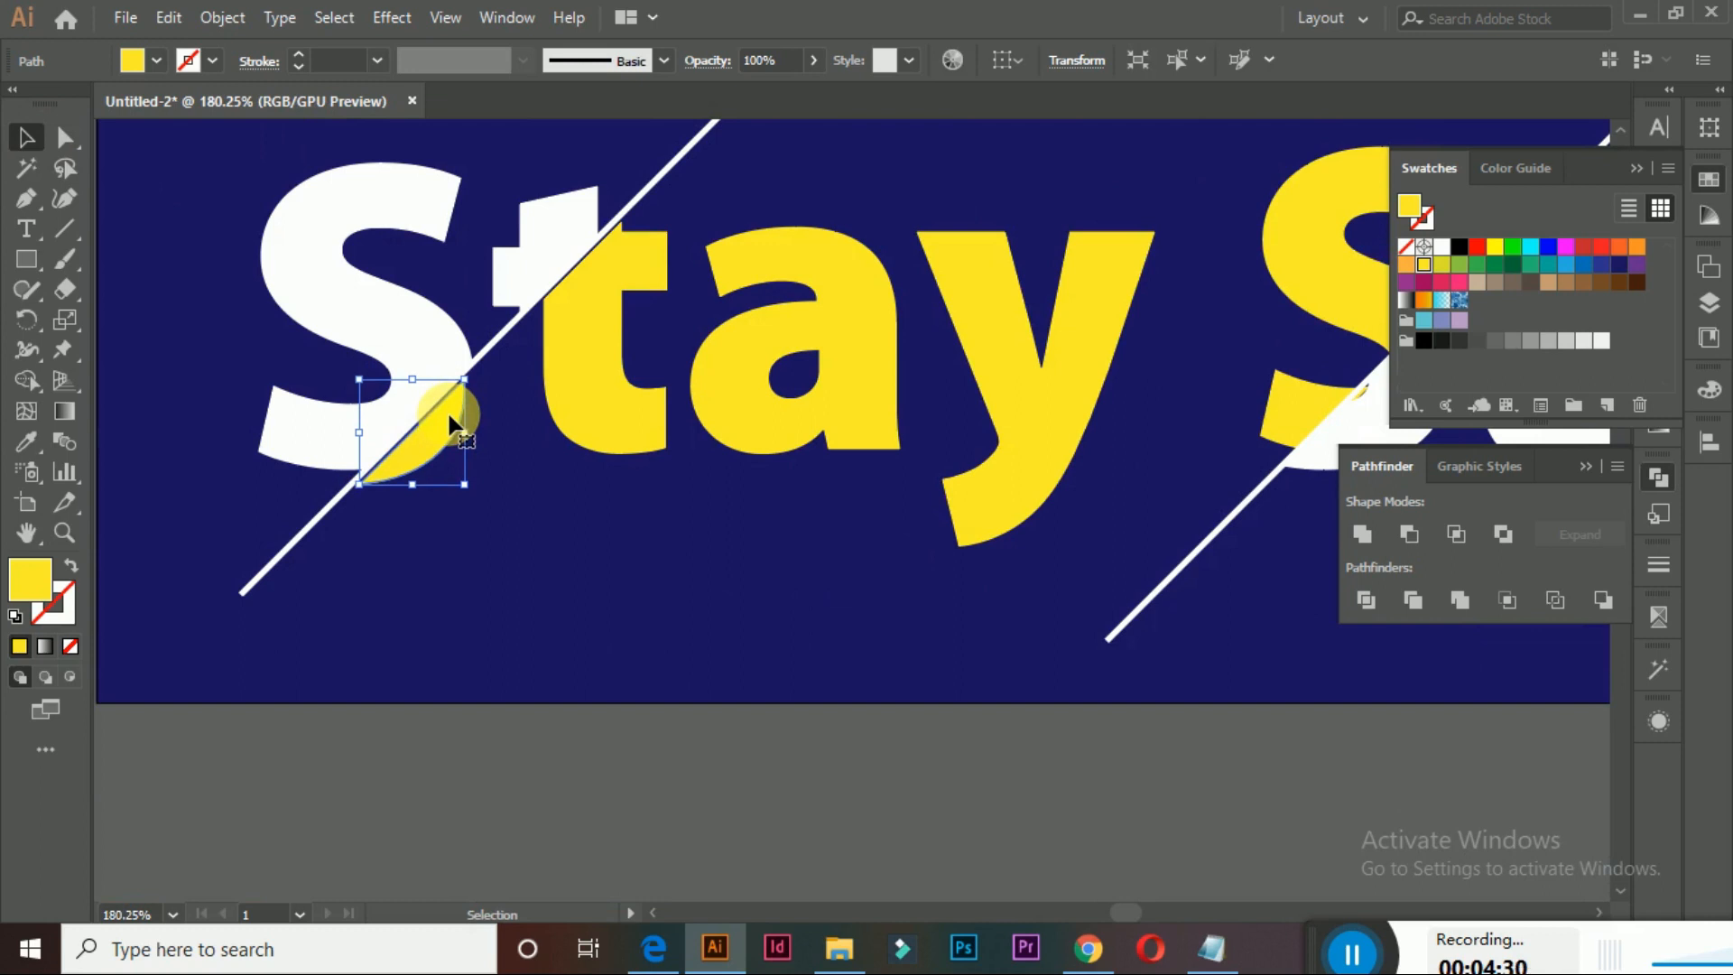
click(486, 746)
key(z)
alt+click(952, 396)
alt+click(952, 397)
alt+click(952, 397)
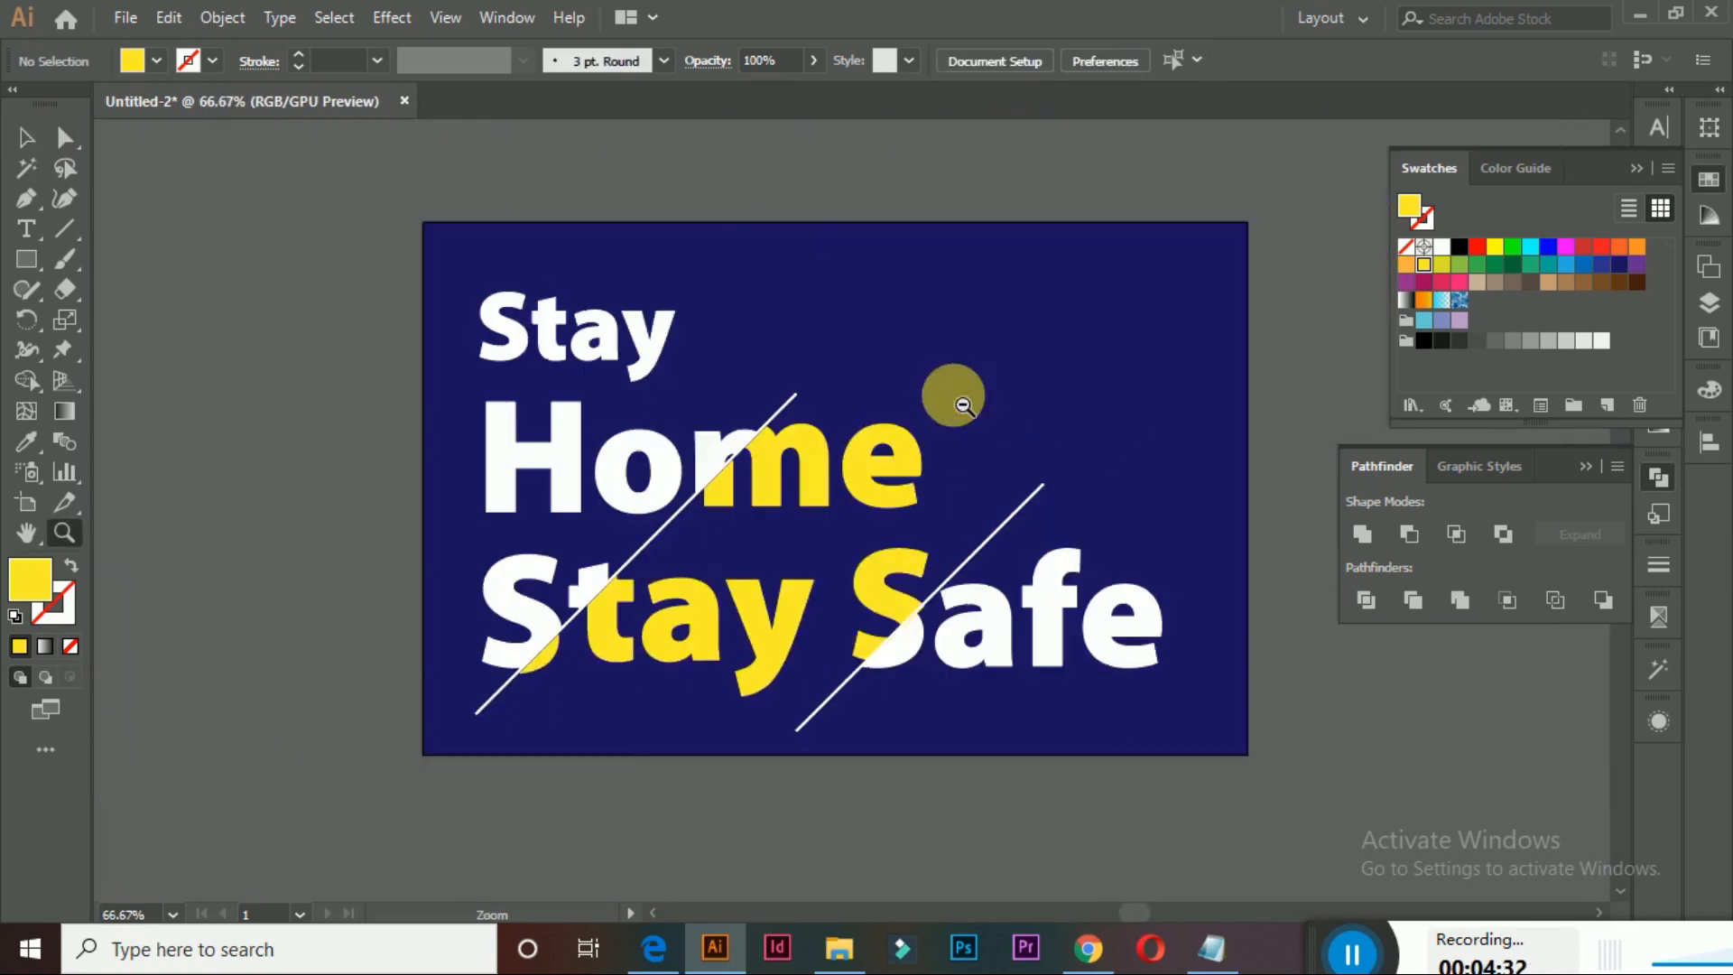
alt+click(944, 526)
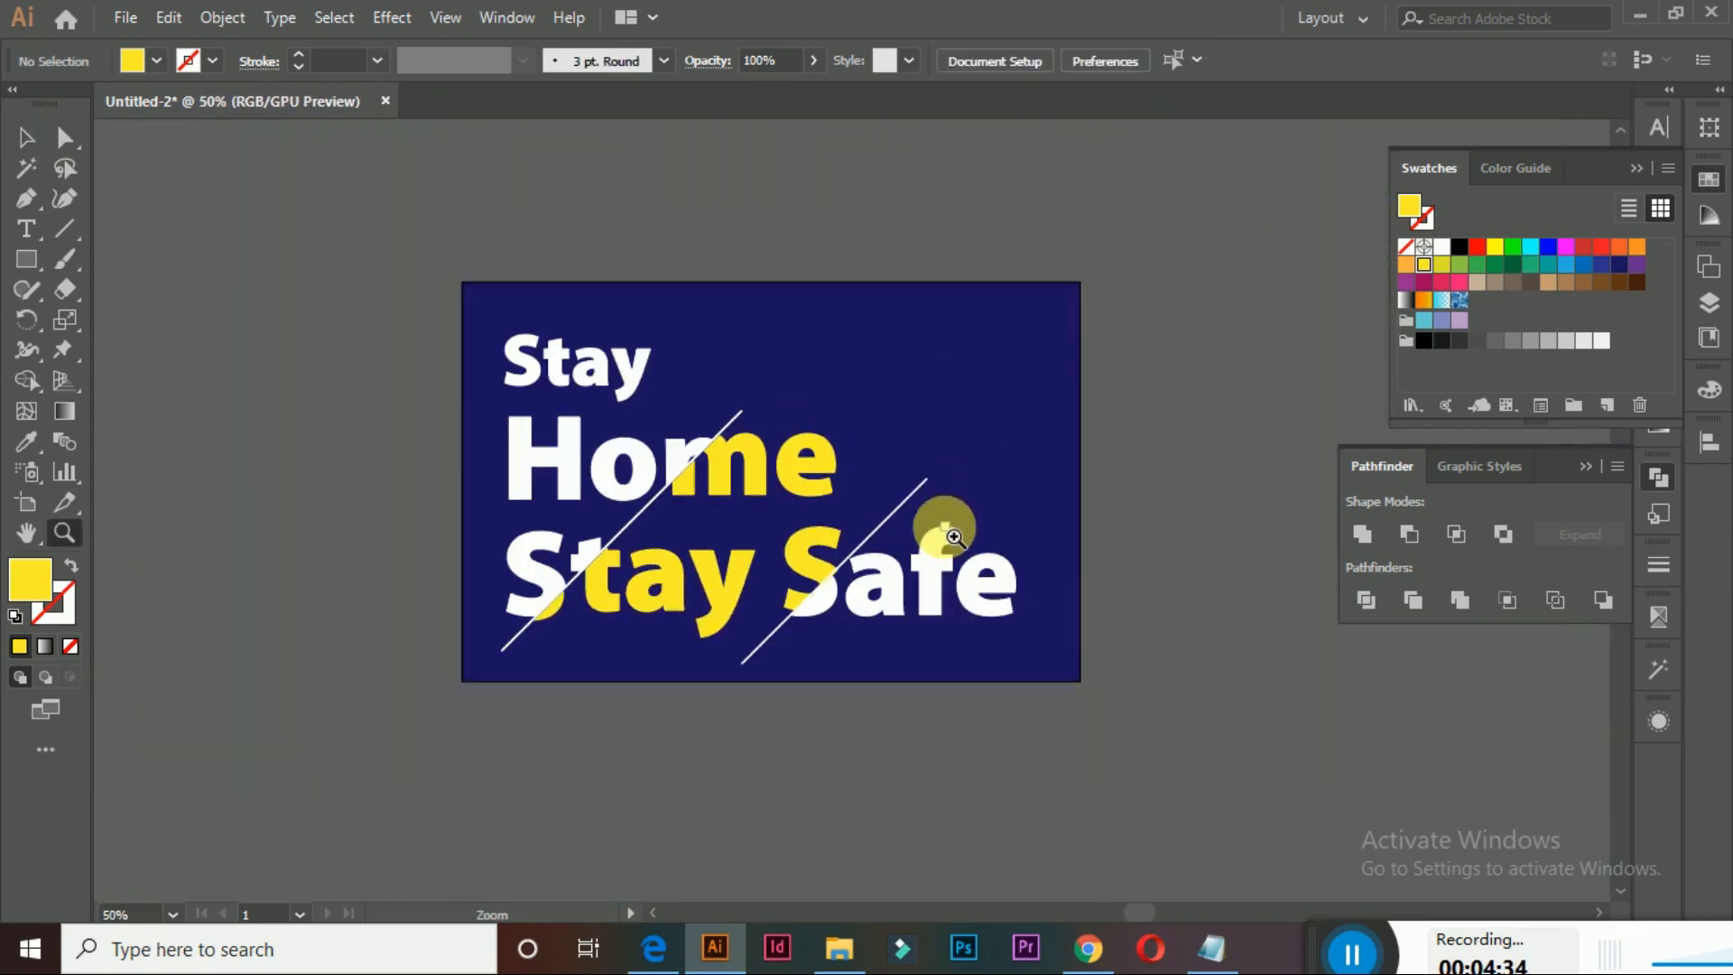
drag(976, 543, 872, 484)
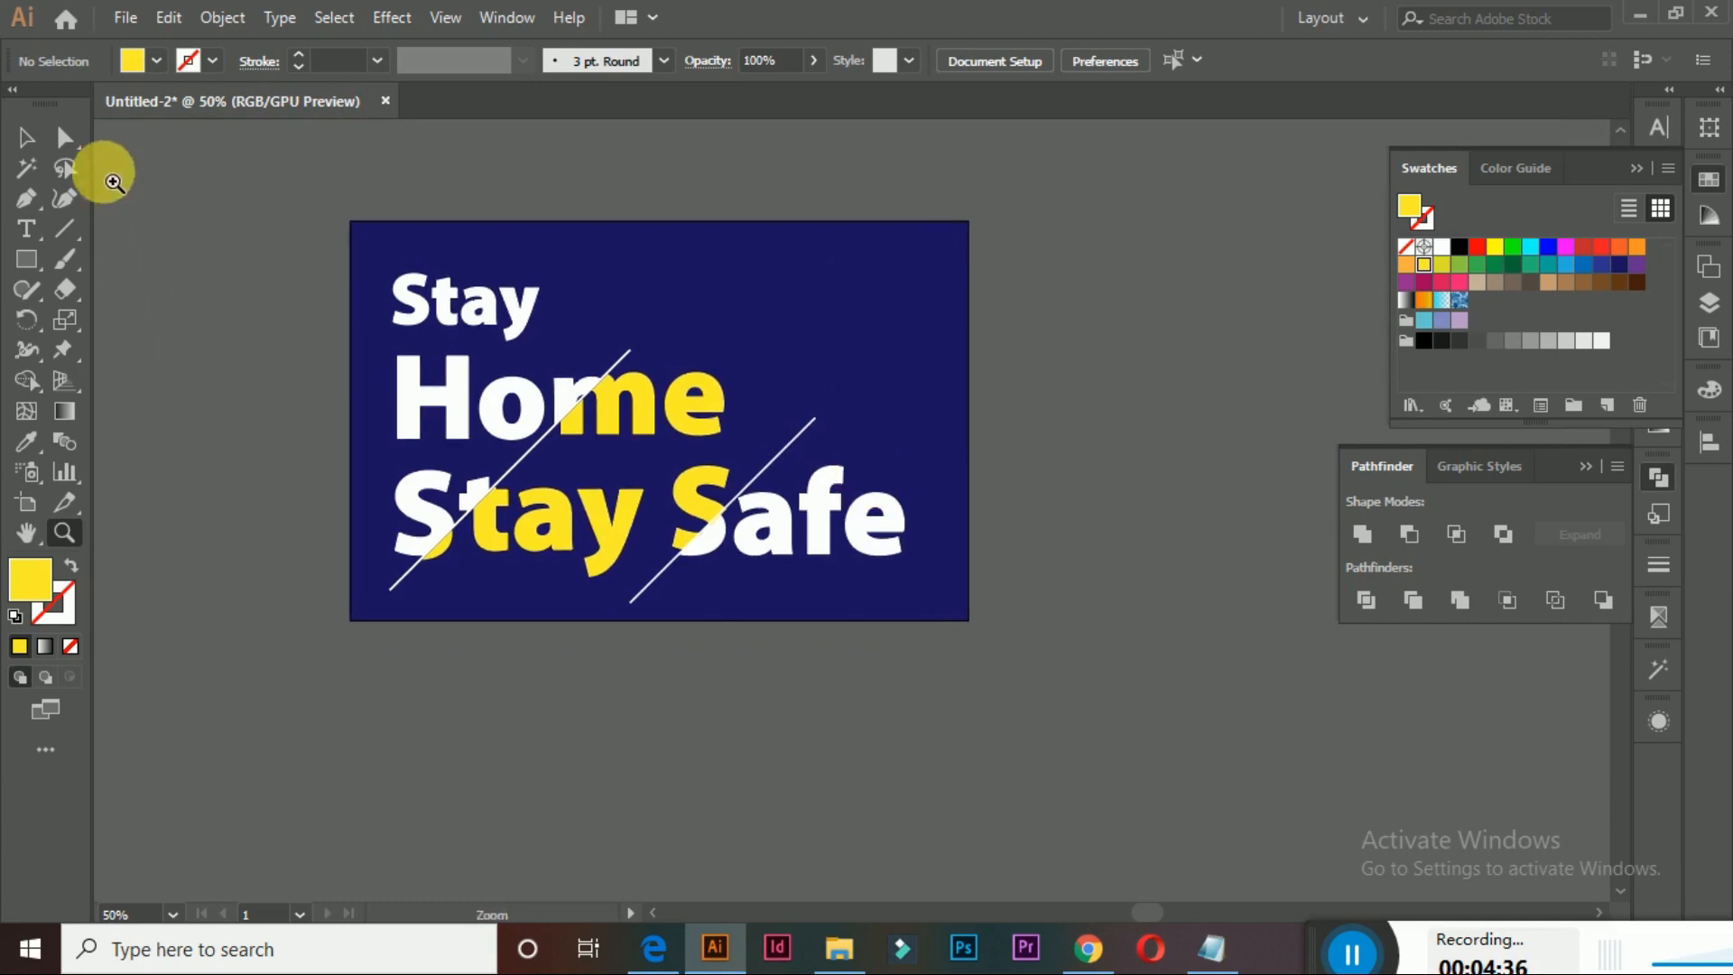
click(25, 139)
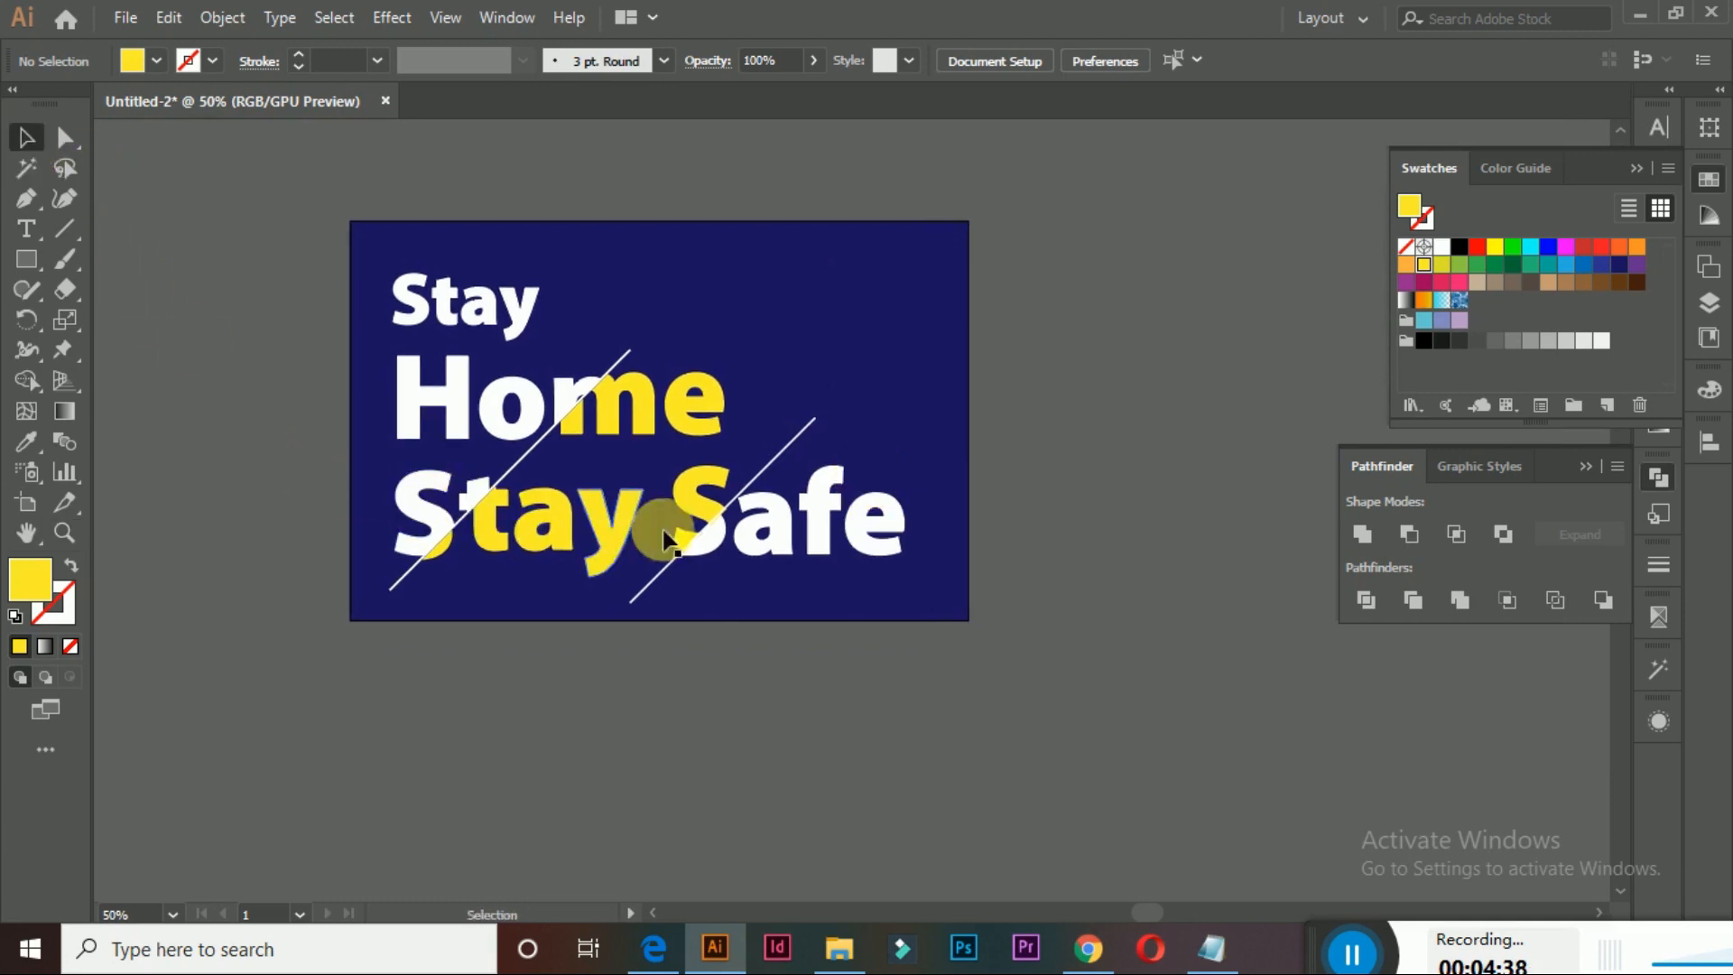
click(722, 538)
shift+click(773, 516)
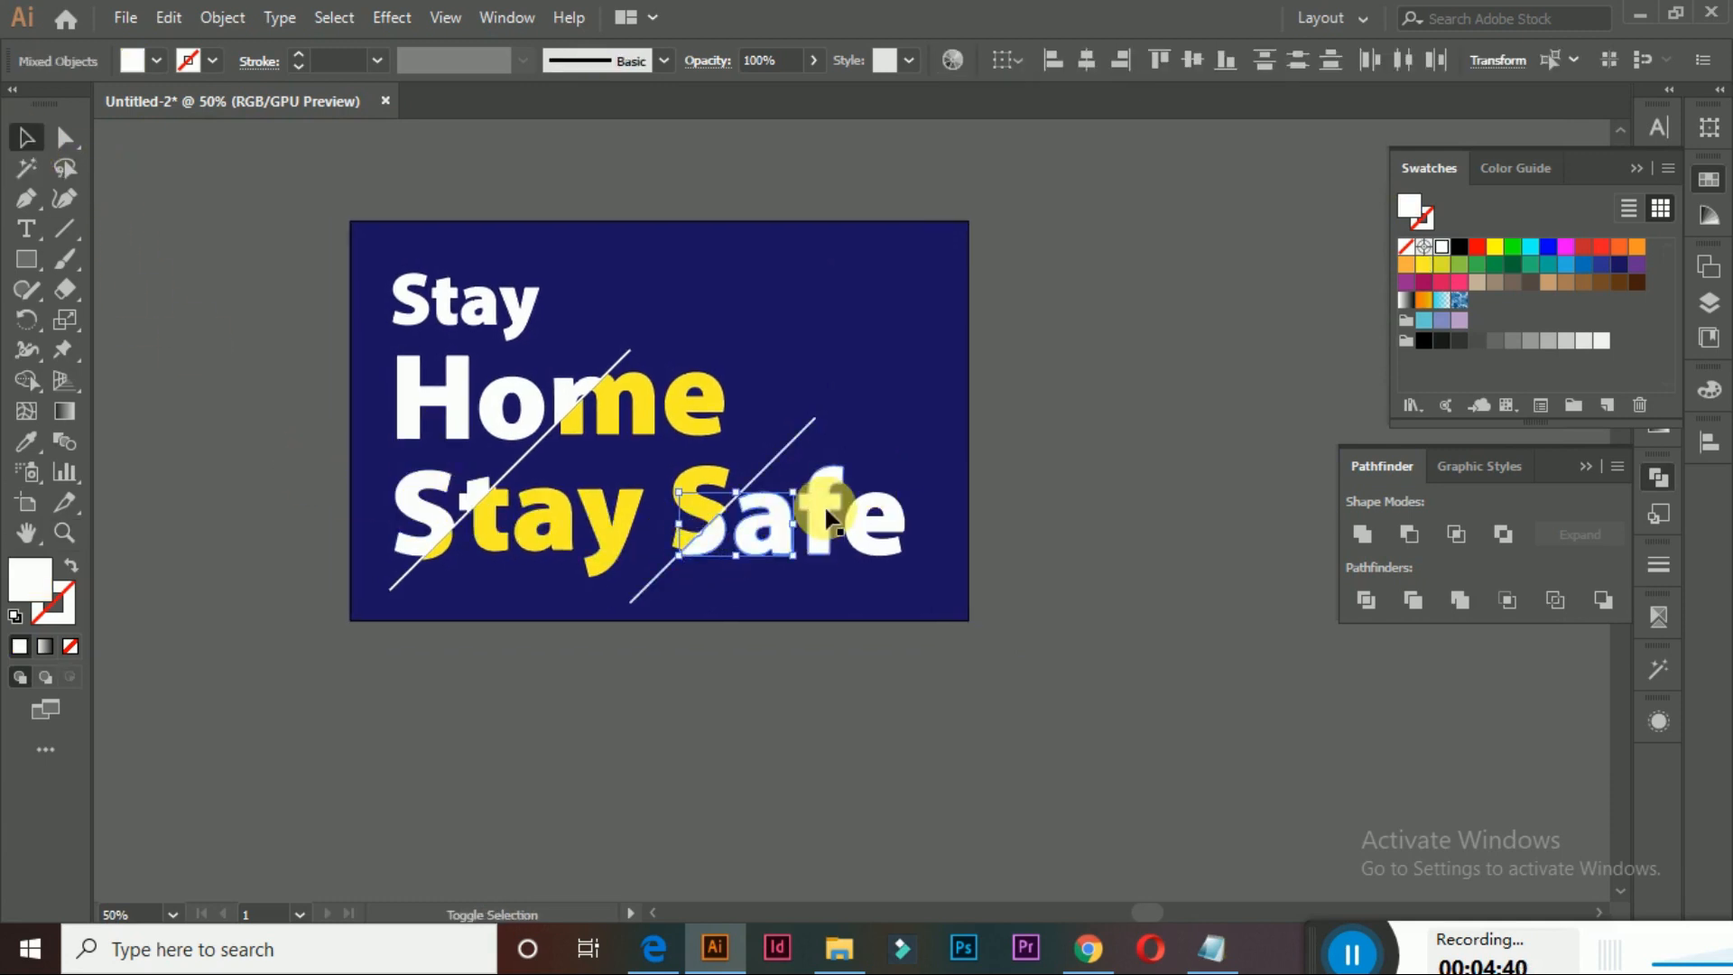
shift+click(827, 511)
shift+click(880, 511)
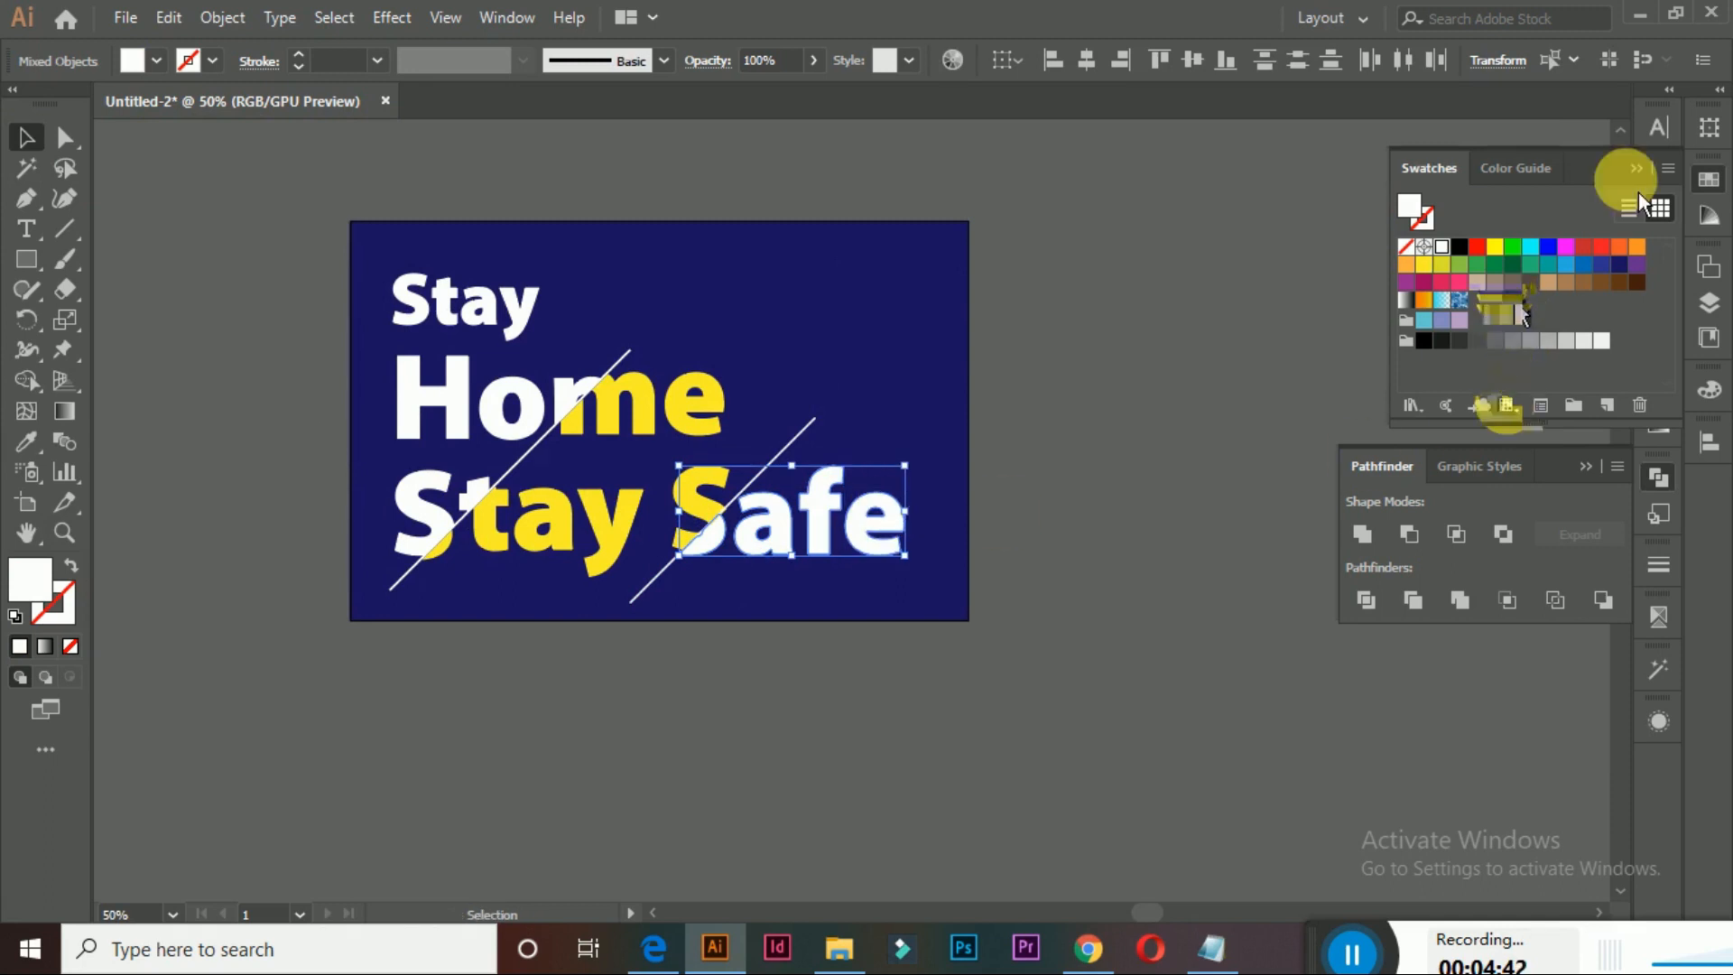
click(1637, 470)
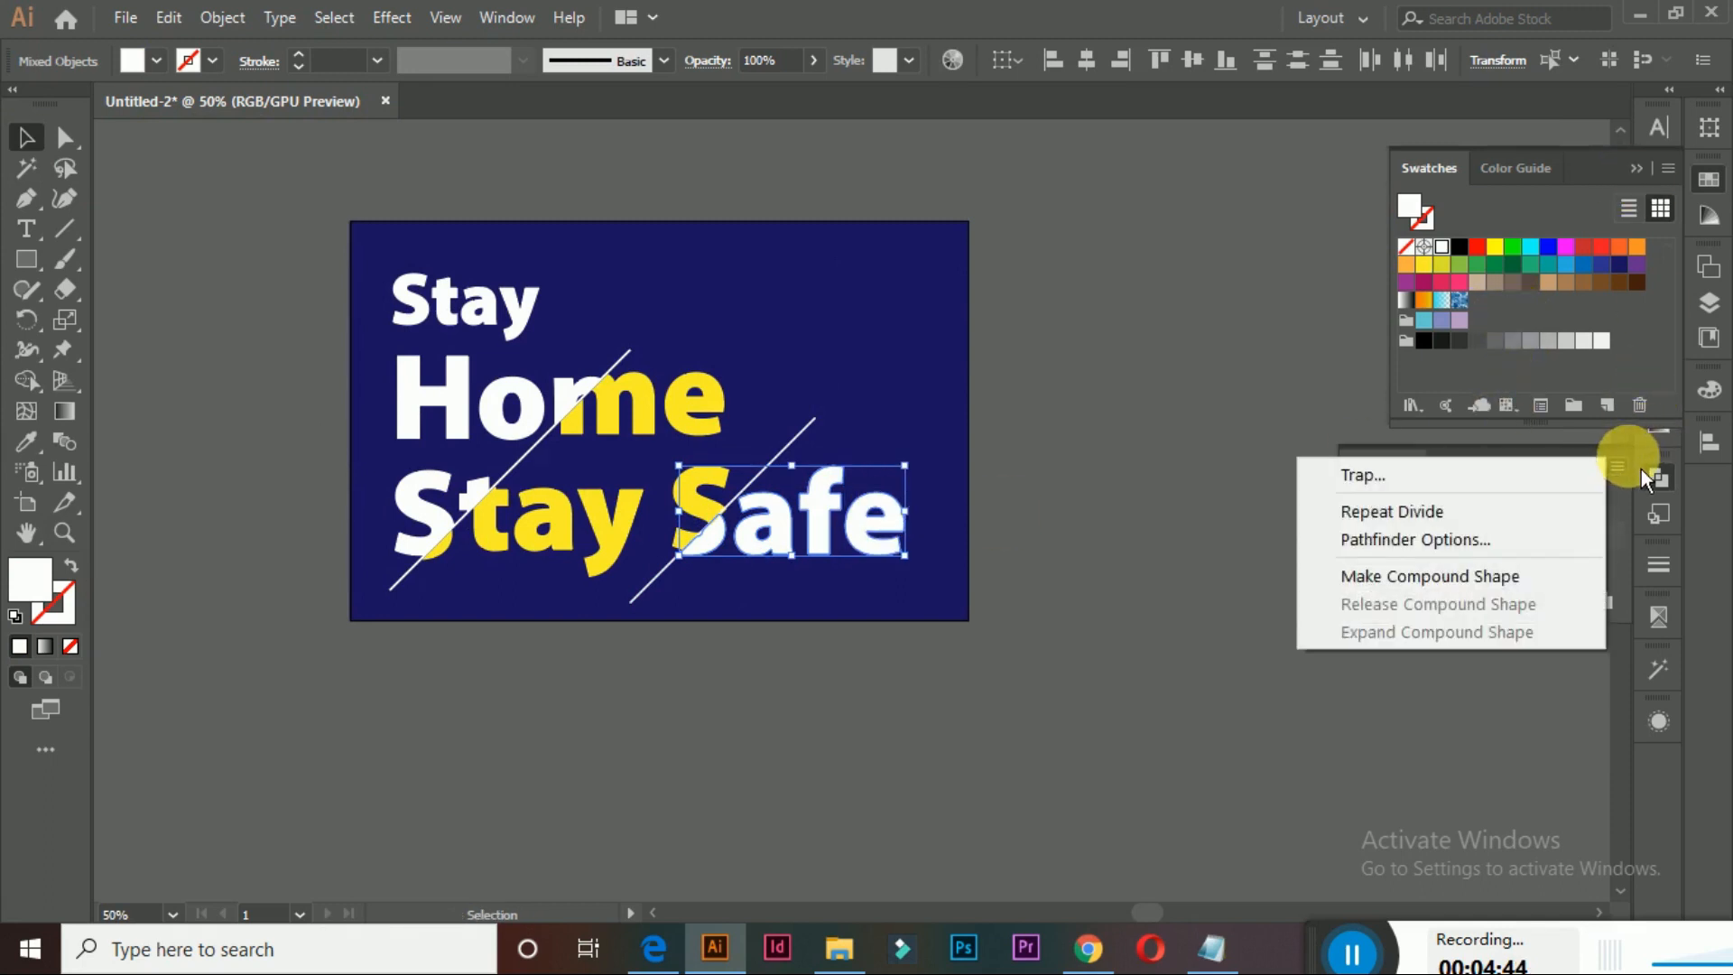
click(1190, 455)
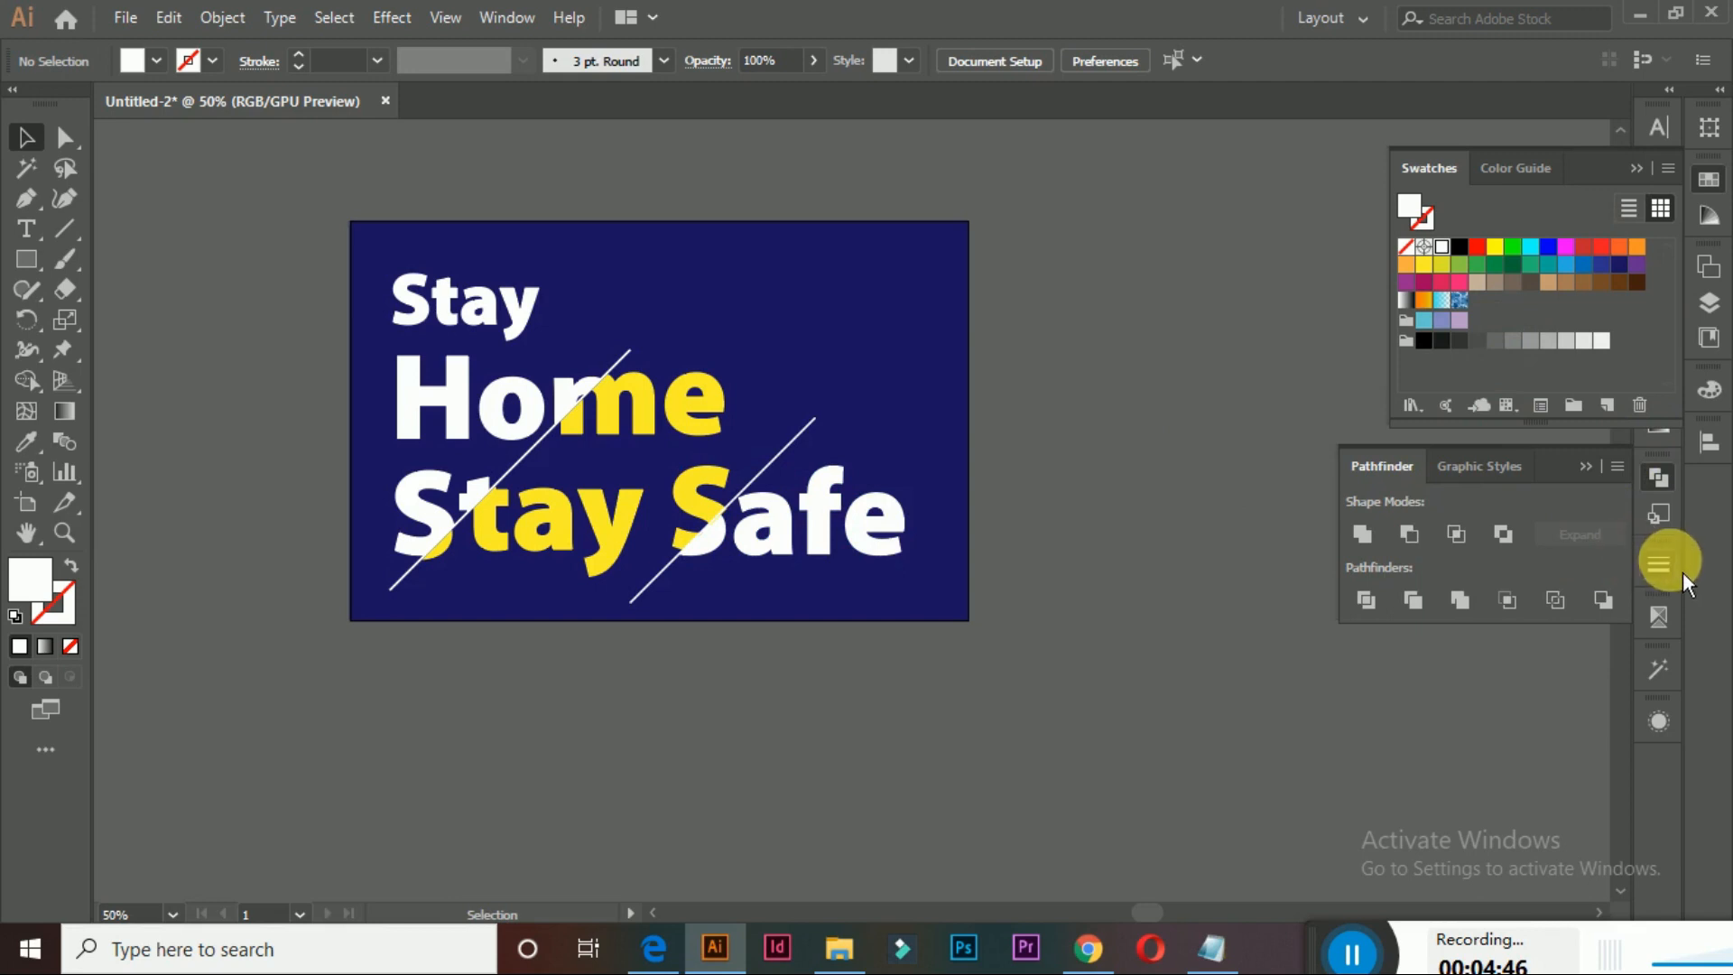
click(1660, 563)
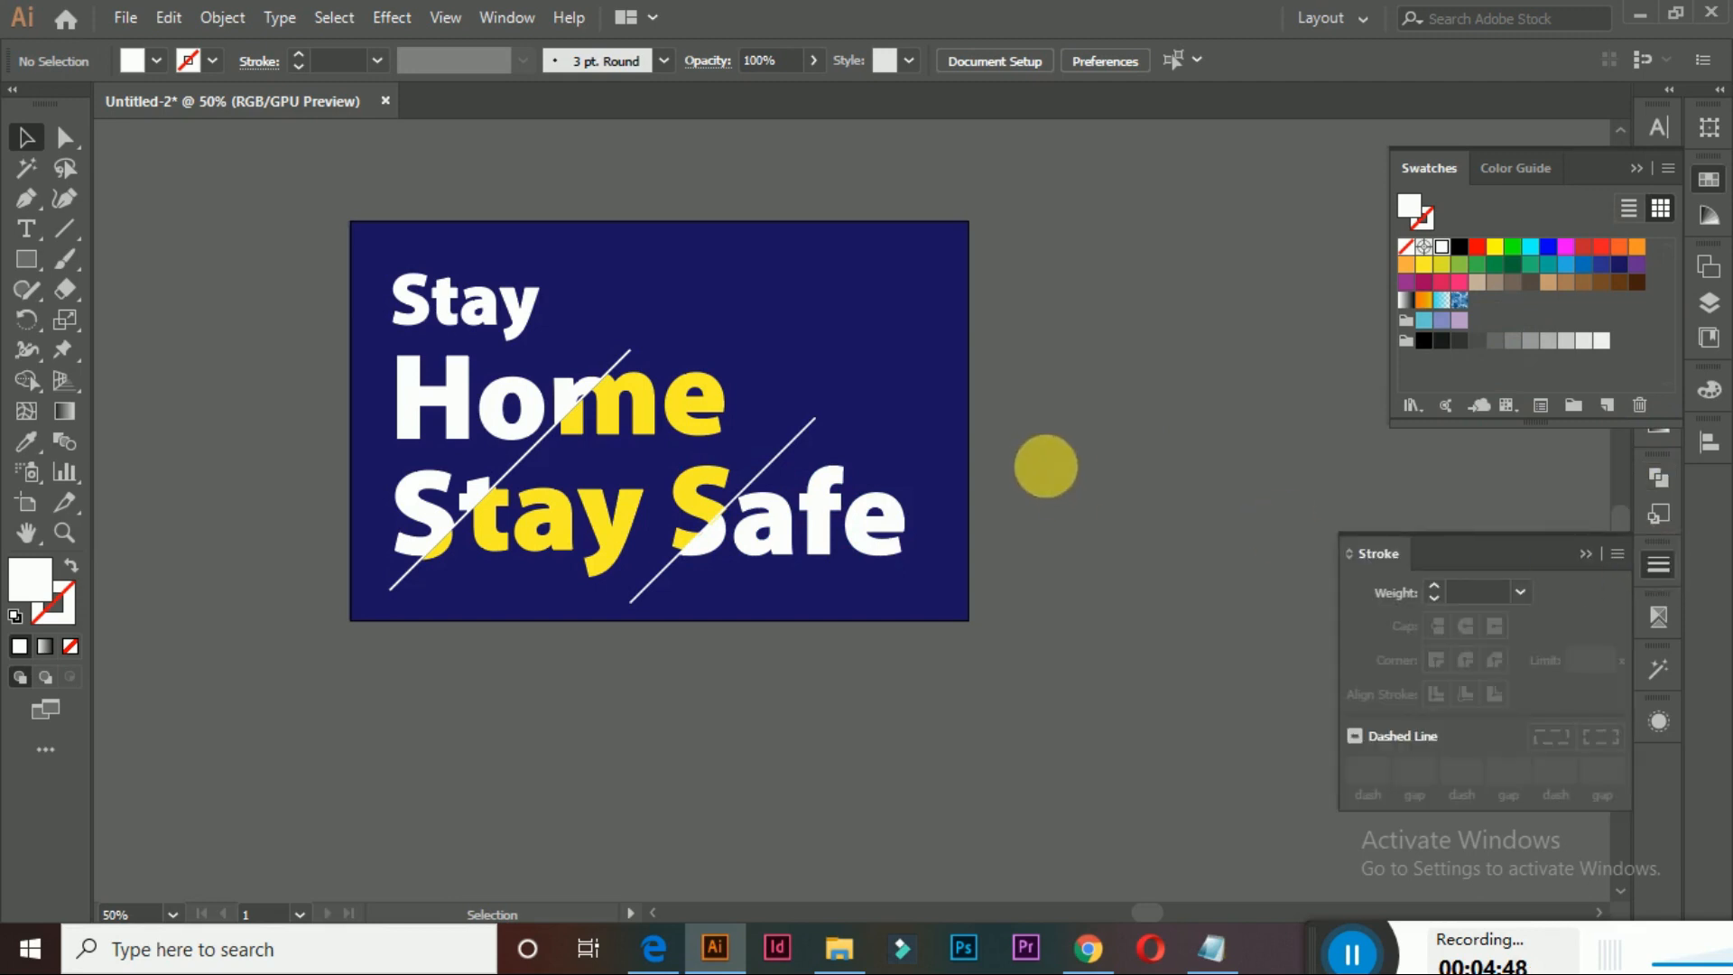
key(z)
alt+click(792, 391)
key(space)
drag(856, 478, 905, 501)
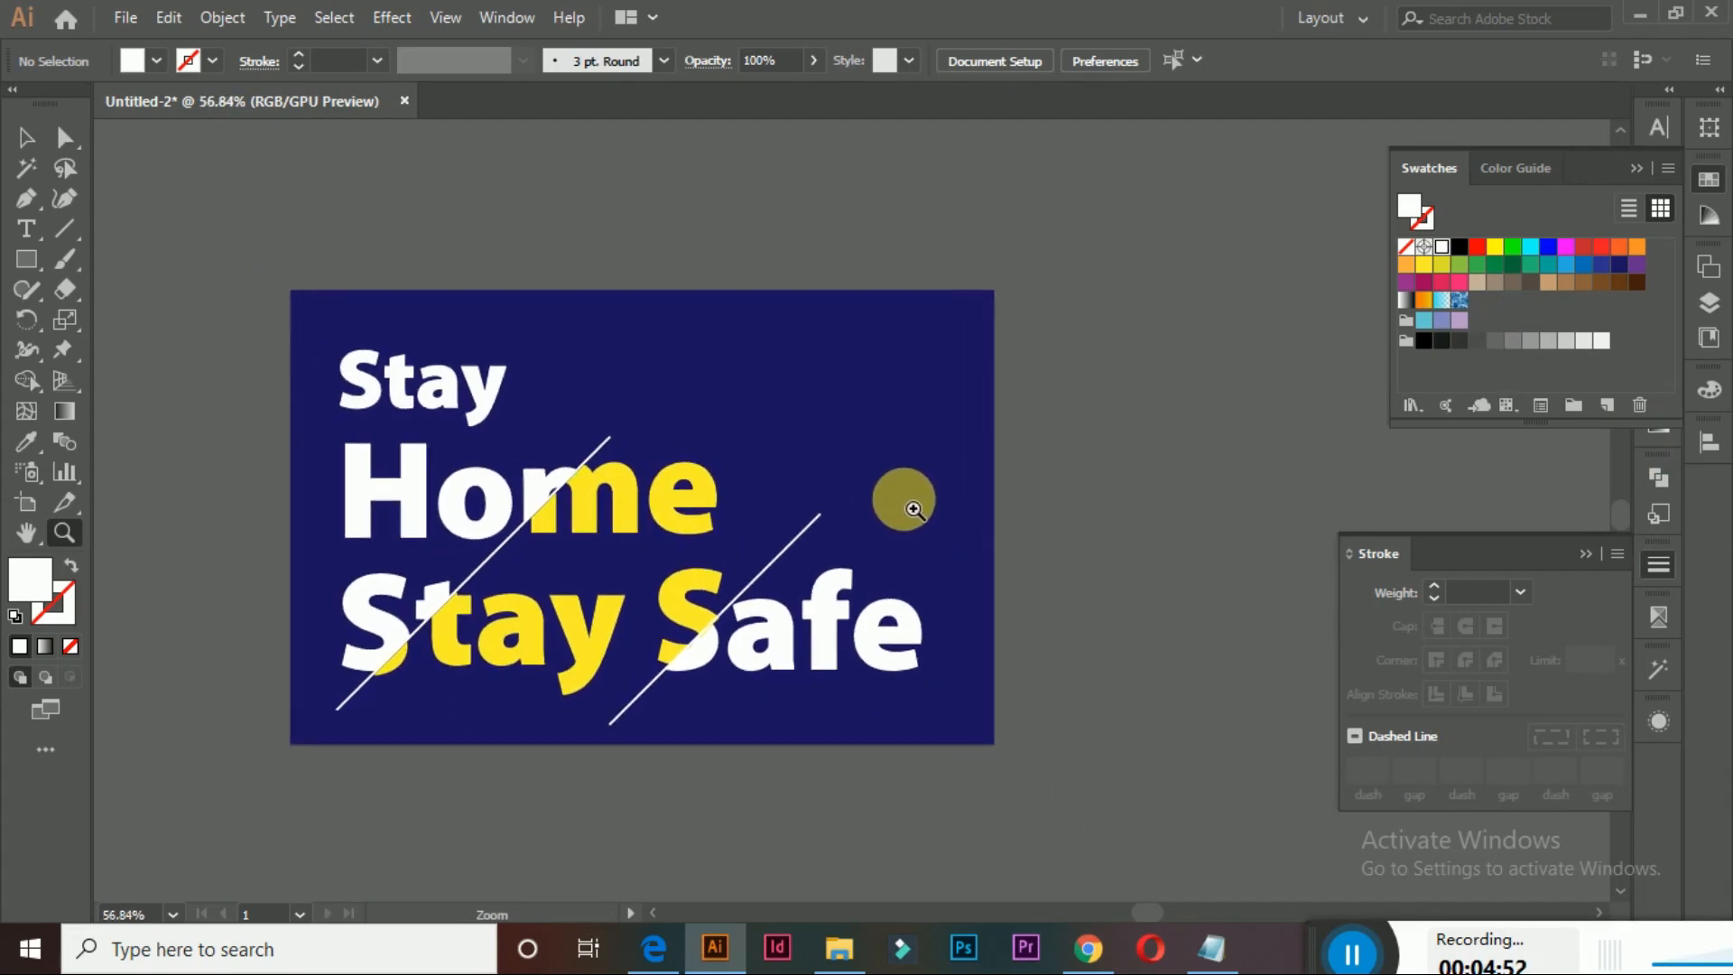
click(24, 135)
key(space)
drag(225, 244, 273, 205)
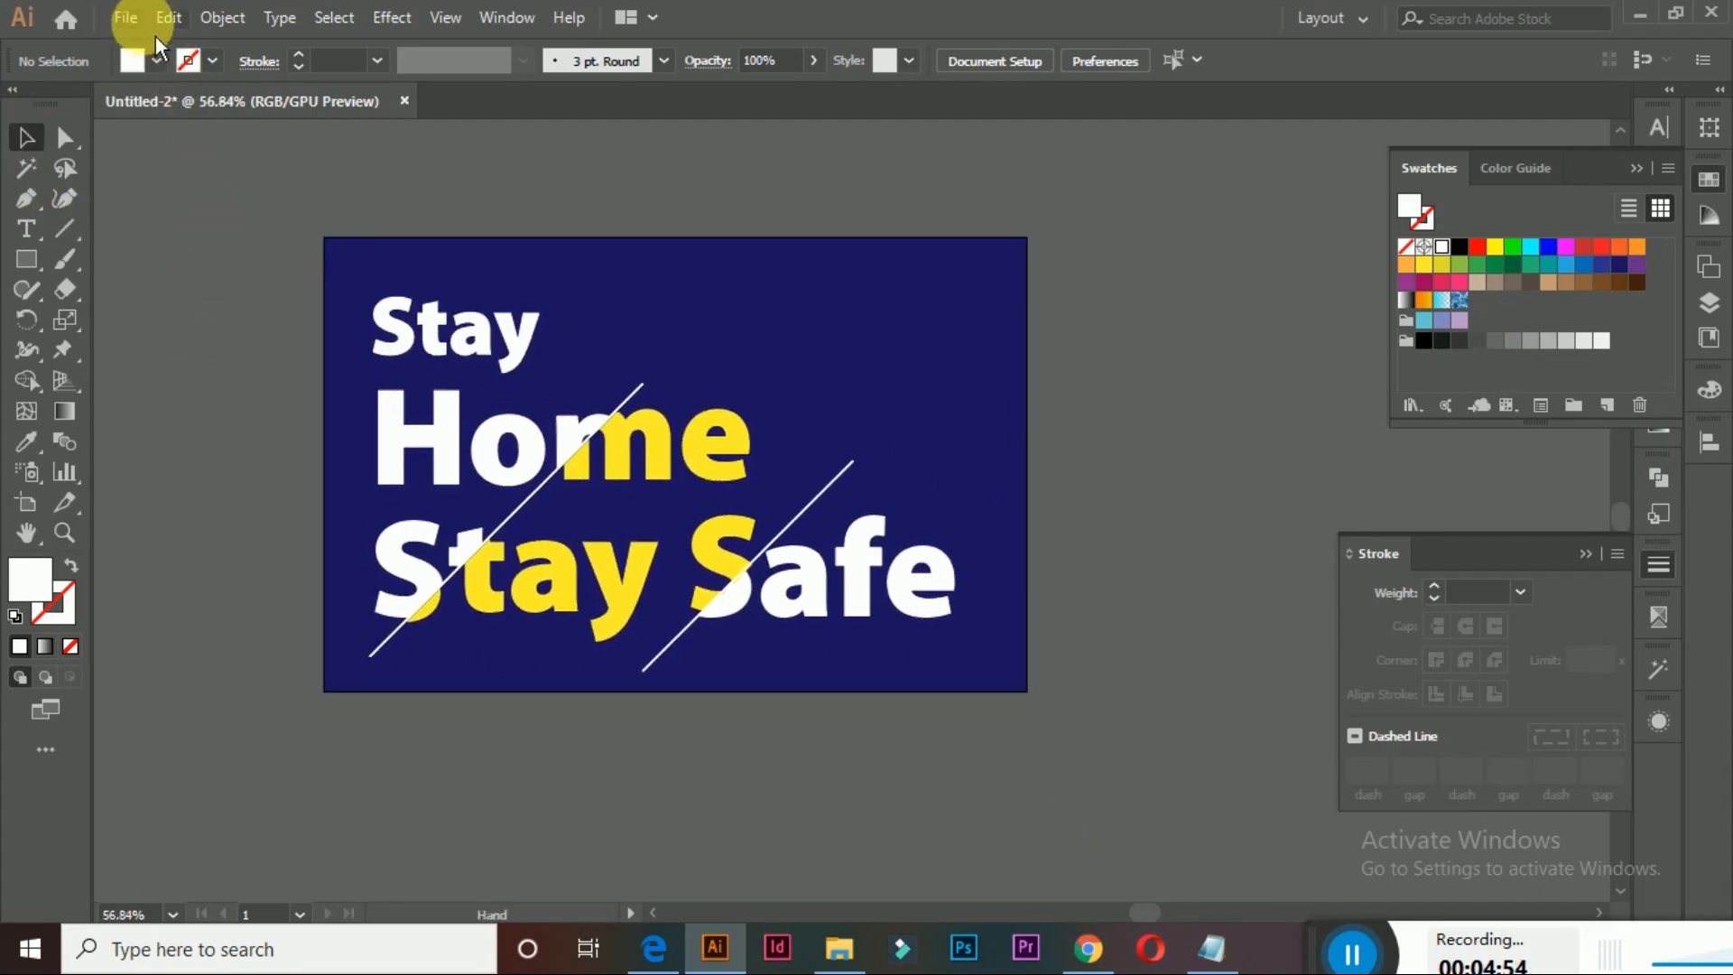
Export the artboard as a JPEG named "Stay Home Stay Safe" with Use Artboards enabled, RGB color, maximum quality 10 and High (300 ppi) resolution
click(127, 18)
mouse_move(218, 466)
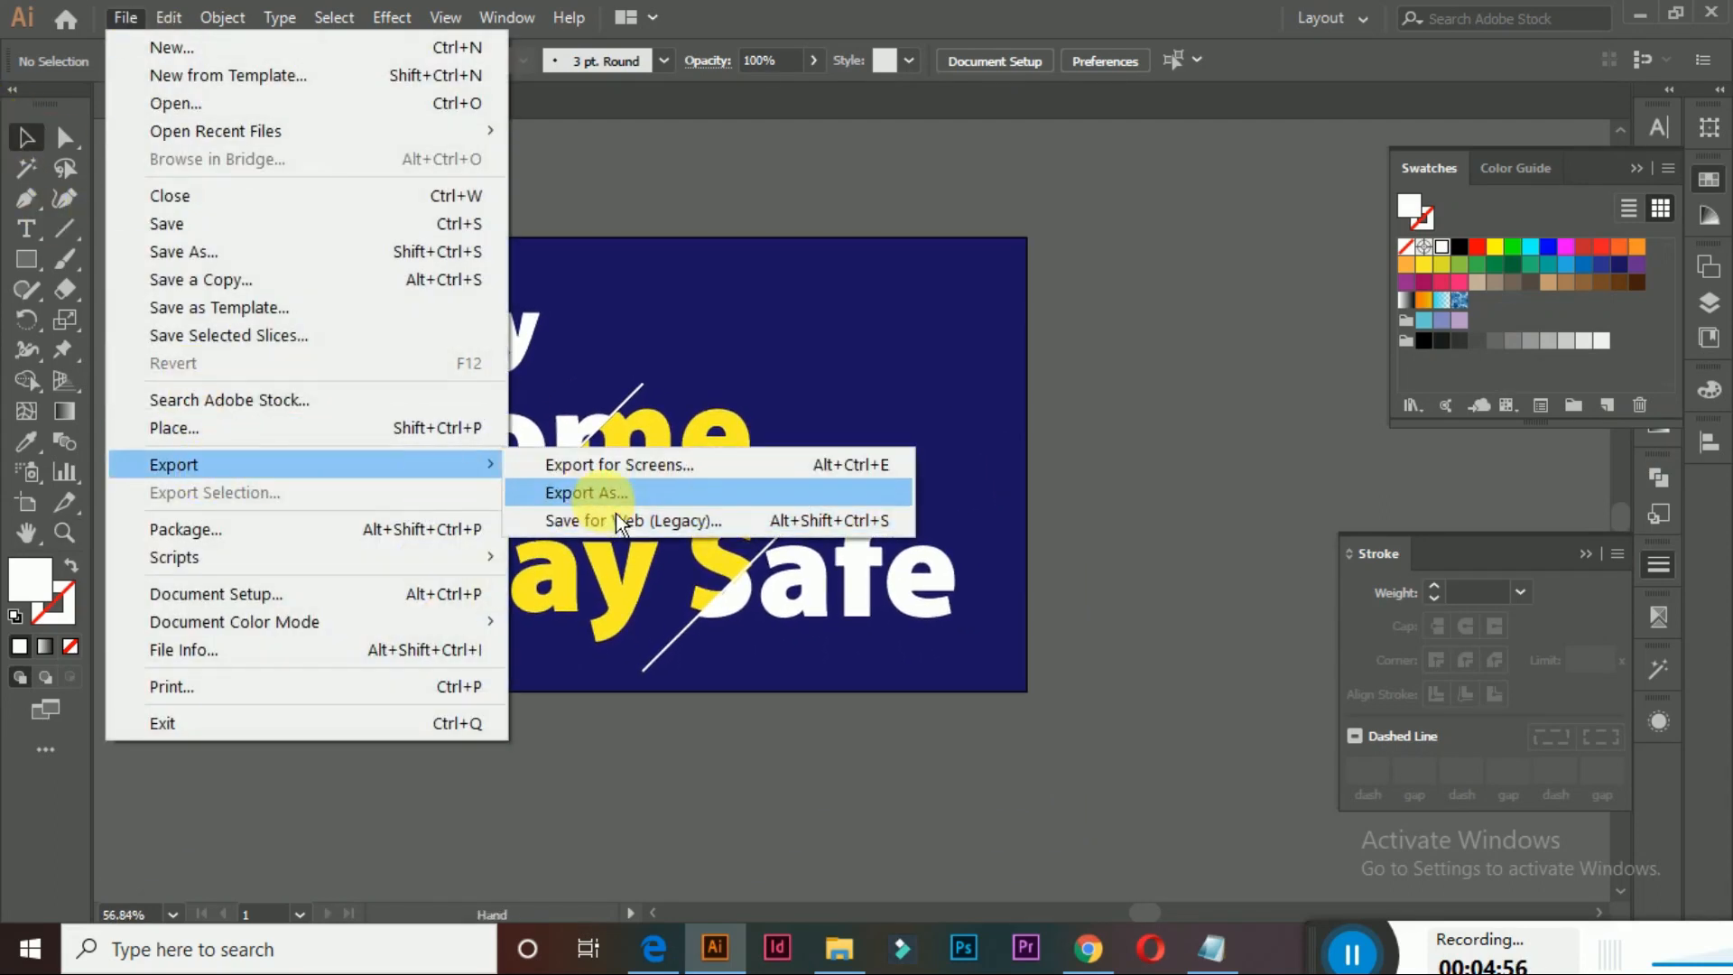
click(606, 499)
click(285, 740)
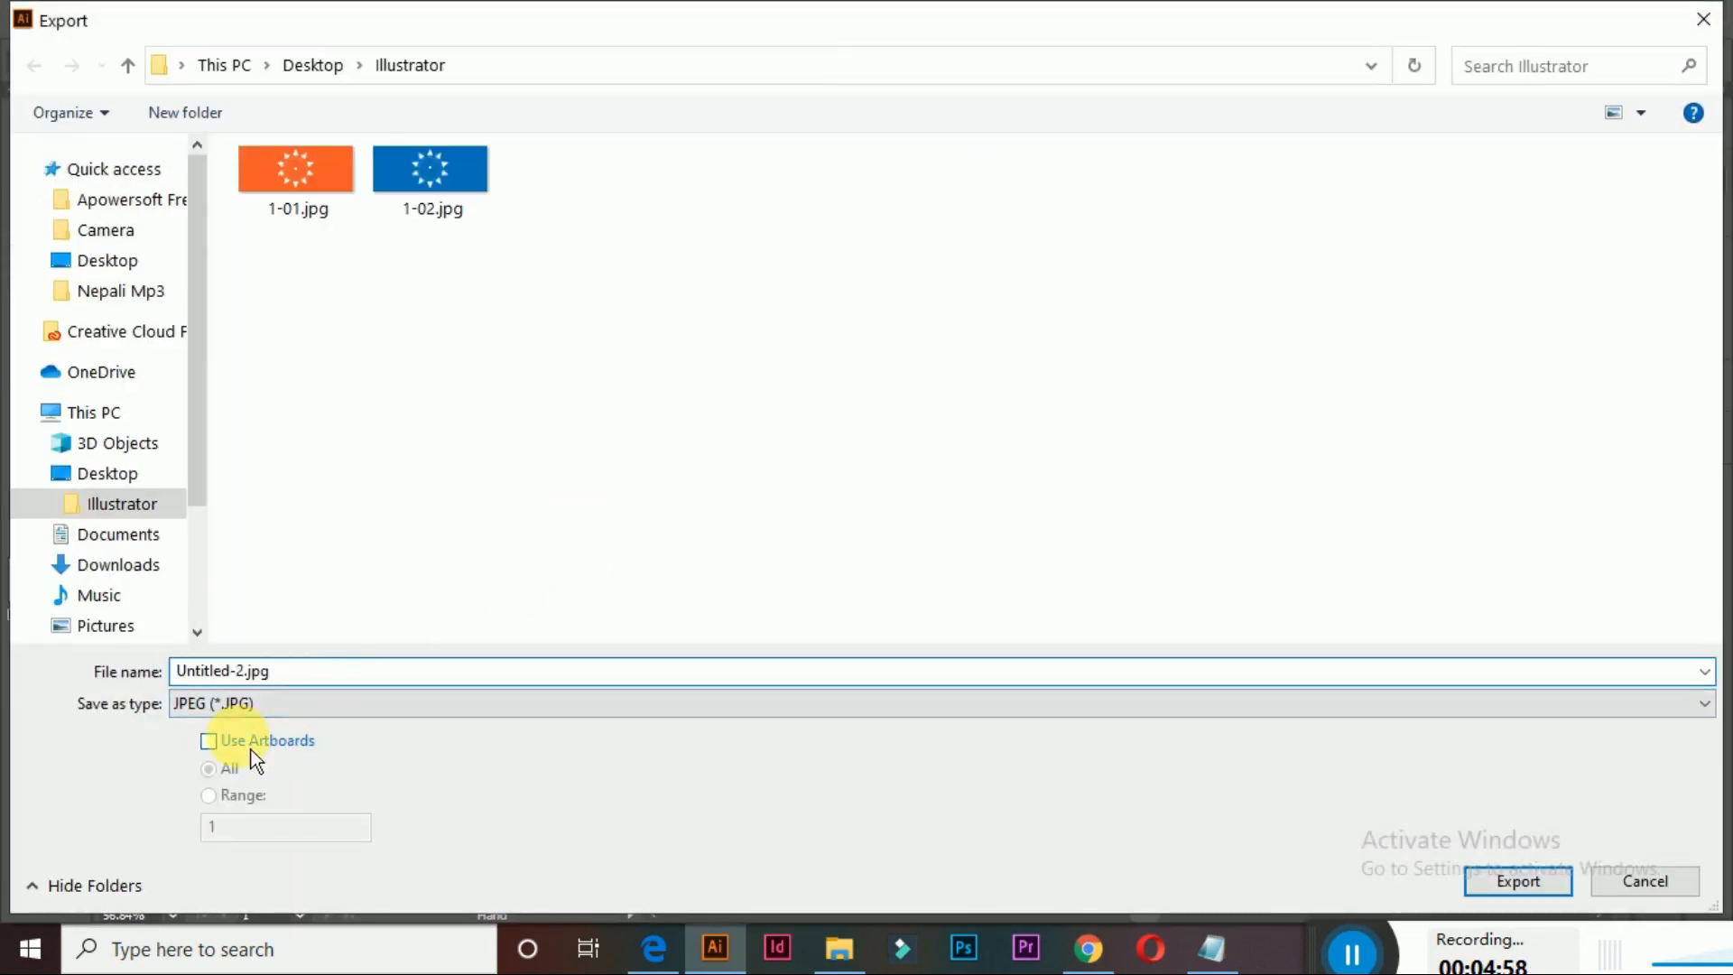
click(309, 681)
text(Stay Home Stay Safe)
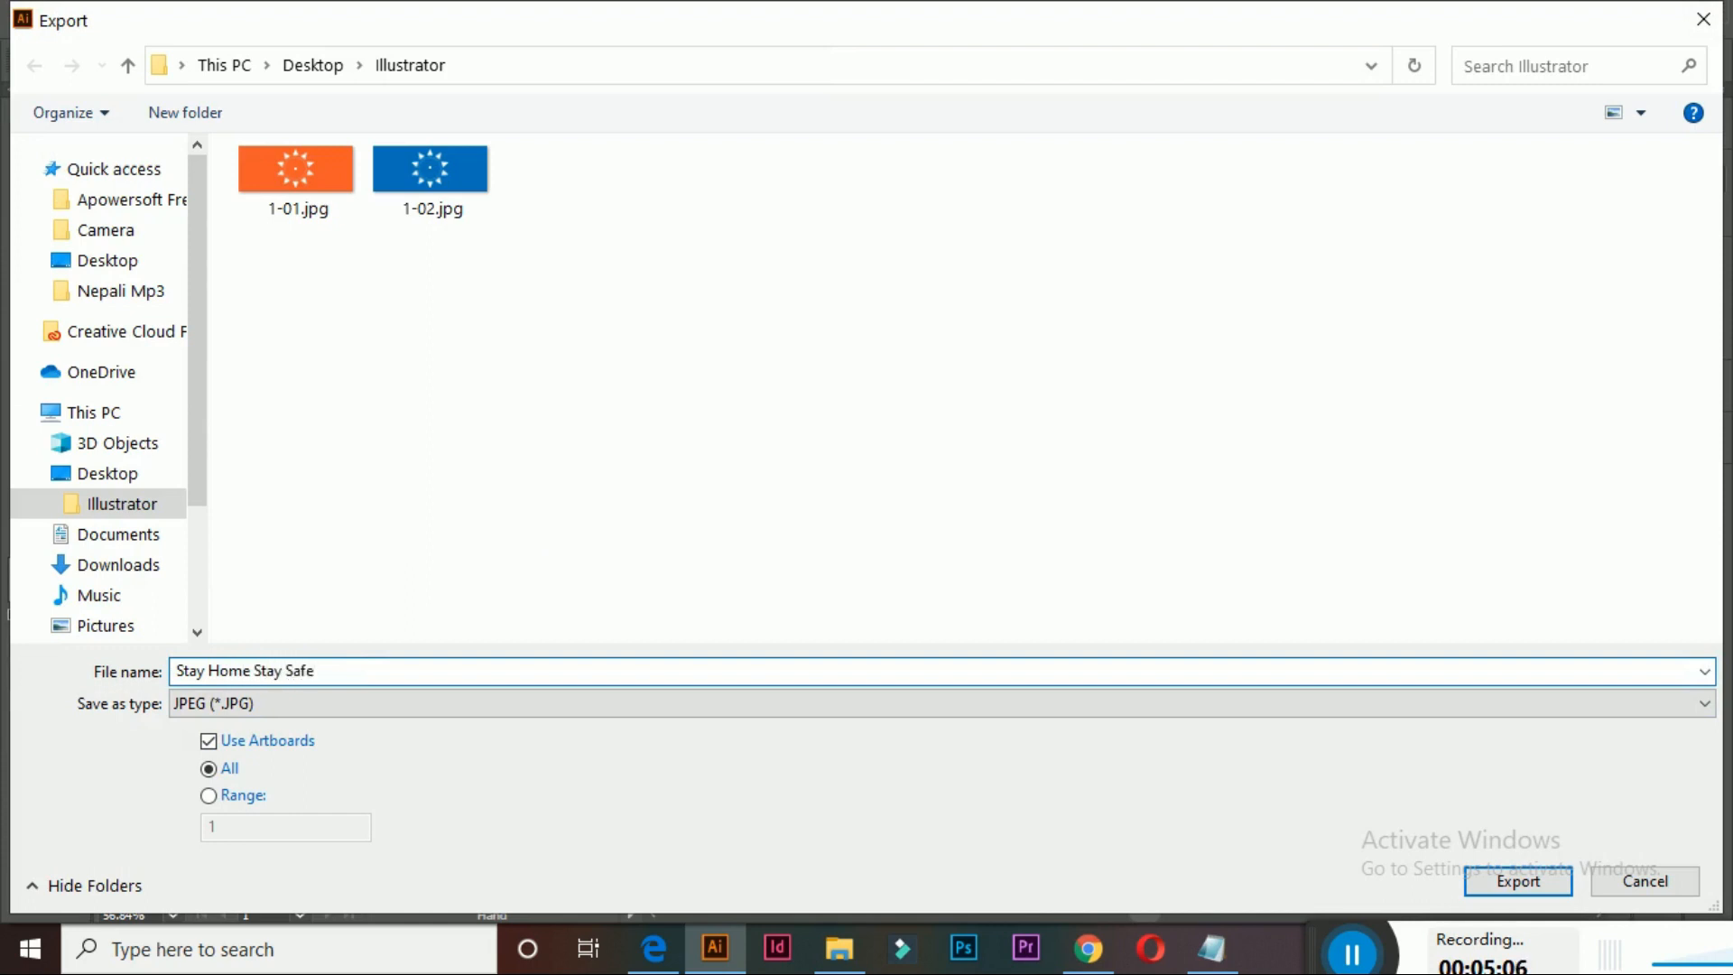
key(Return)
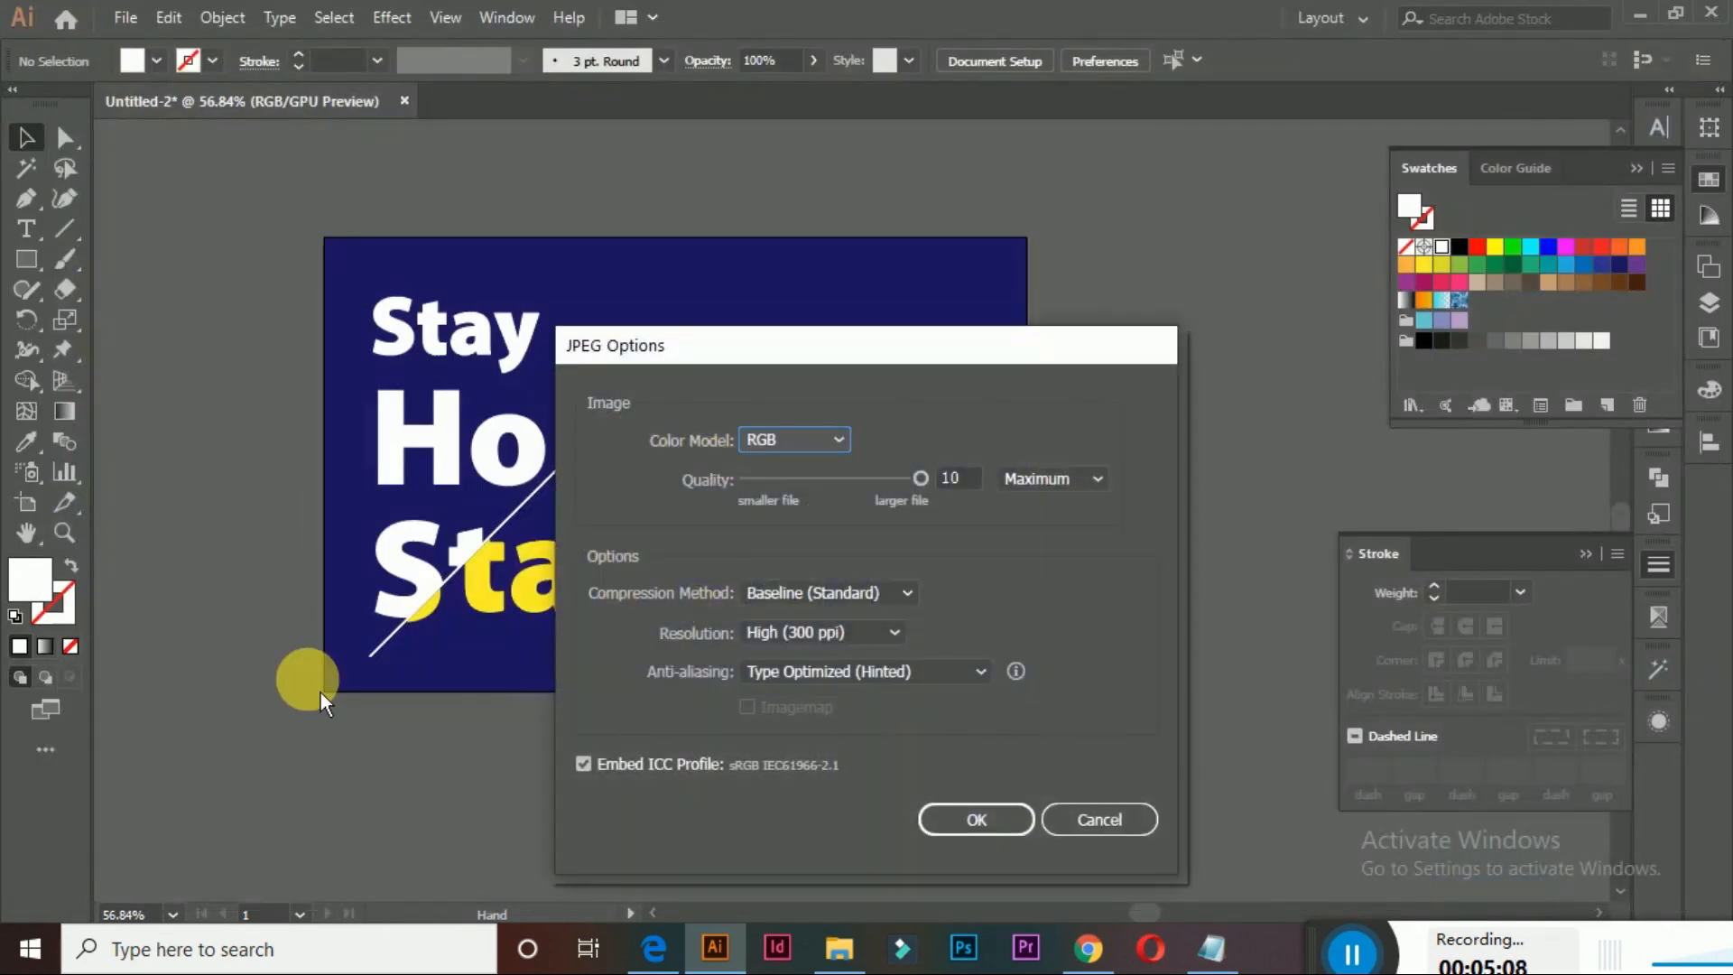
key(Return)
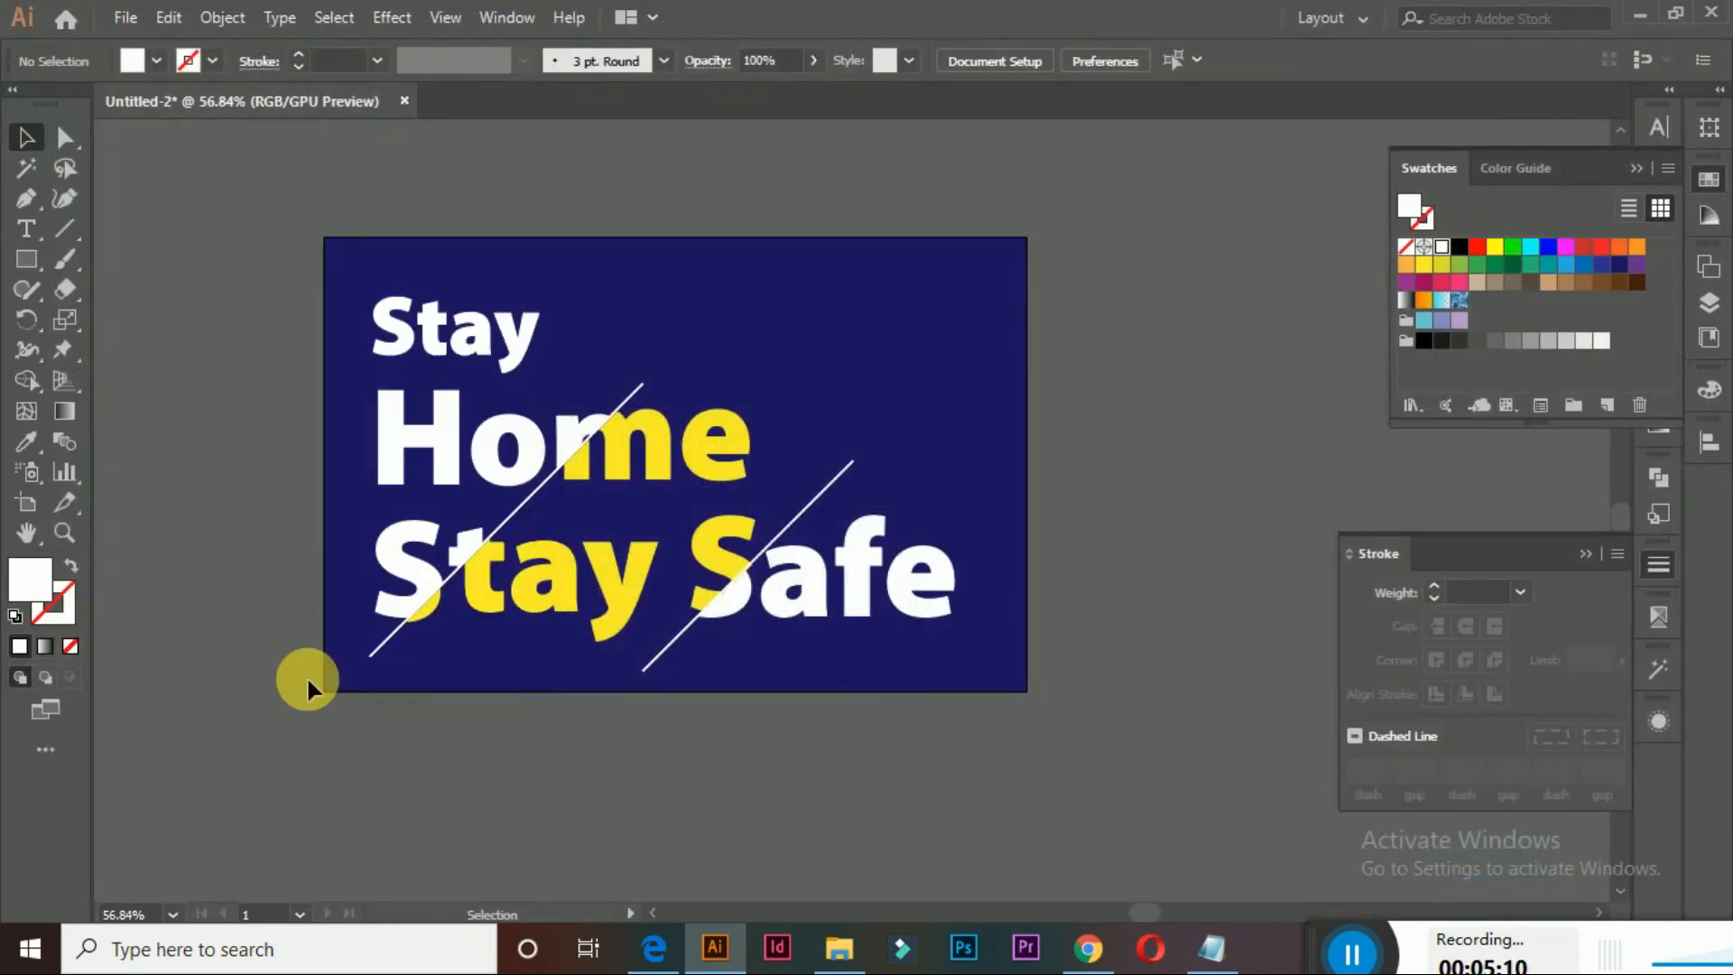